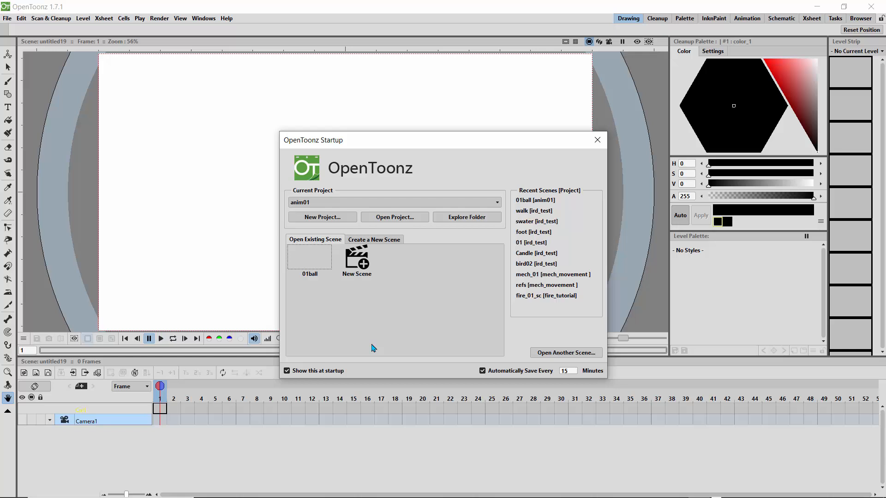
Step: Create a new project named first_anim in the project root with the default subfolders
left_click(322, 221)
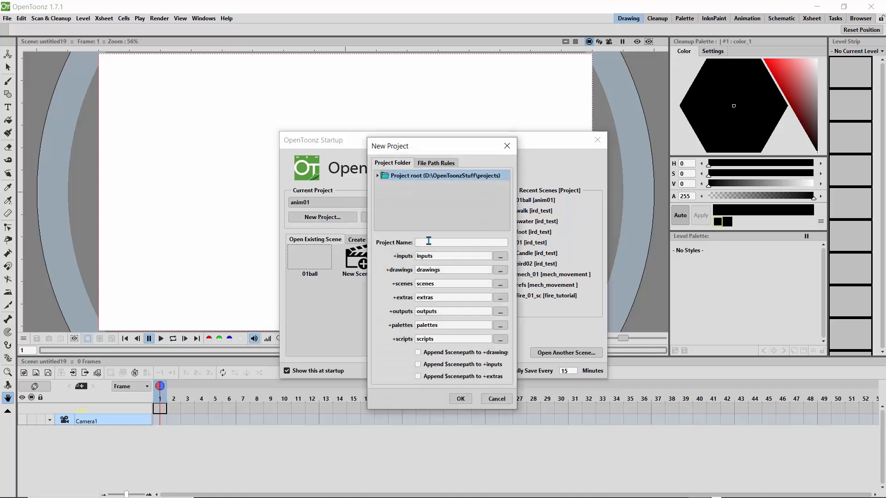
left_click(430, 244)
type("f")
type("irst_anim")
key("Return")
left_click(460, 399)
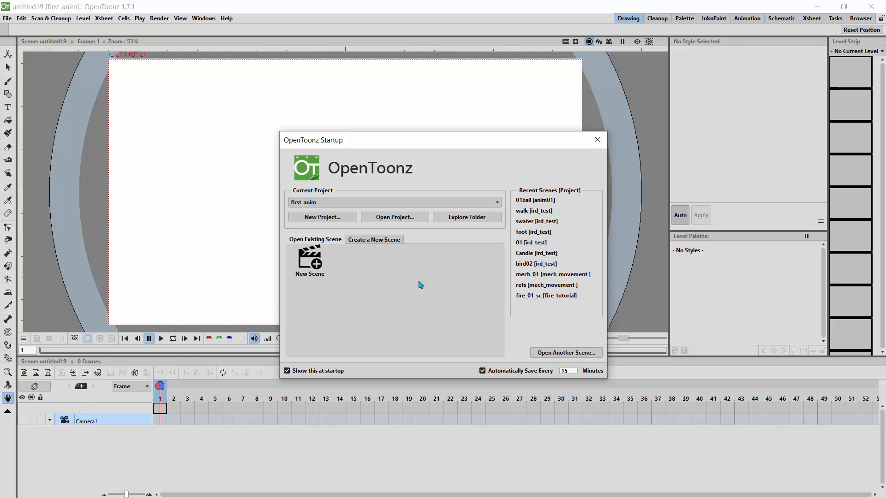
Step: Create a new scene named start_01 with the default camera size and frame rate
left_click(311, 270)
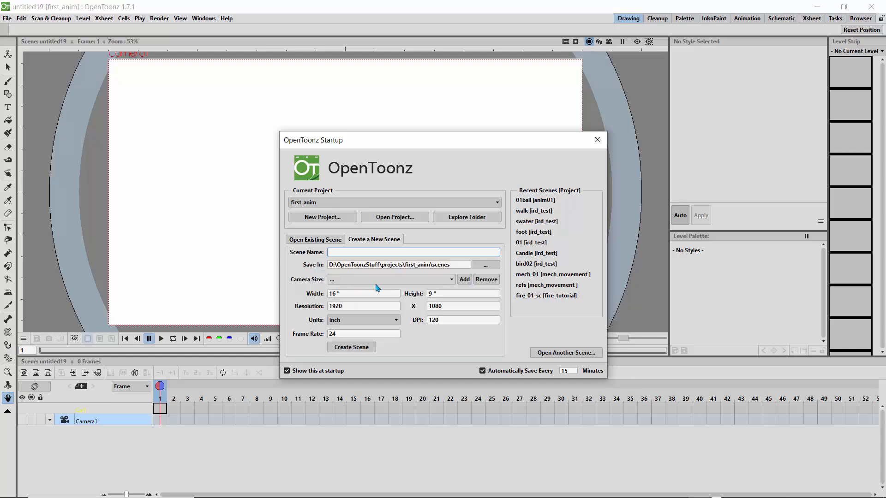
type("start_01")
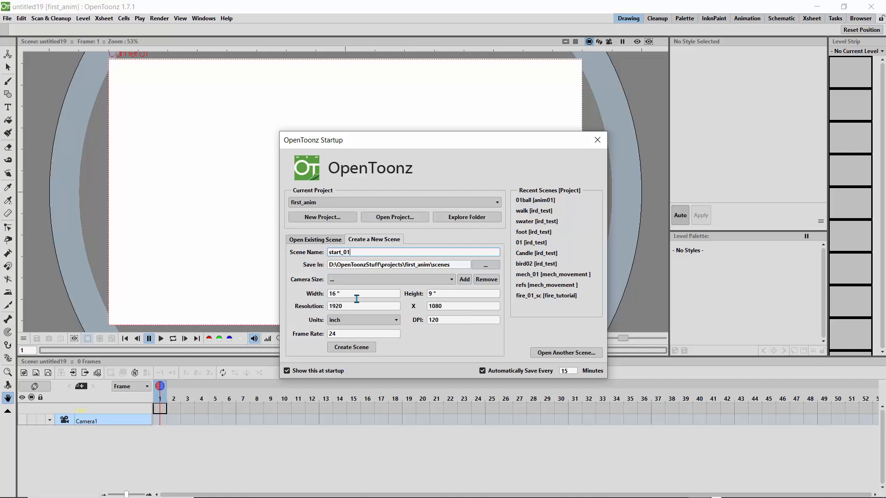
left_click(343, 349)
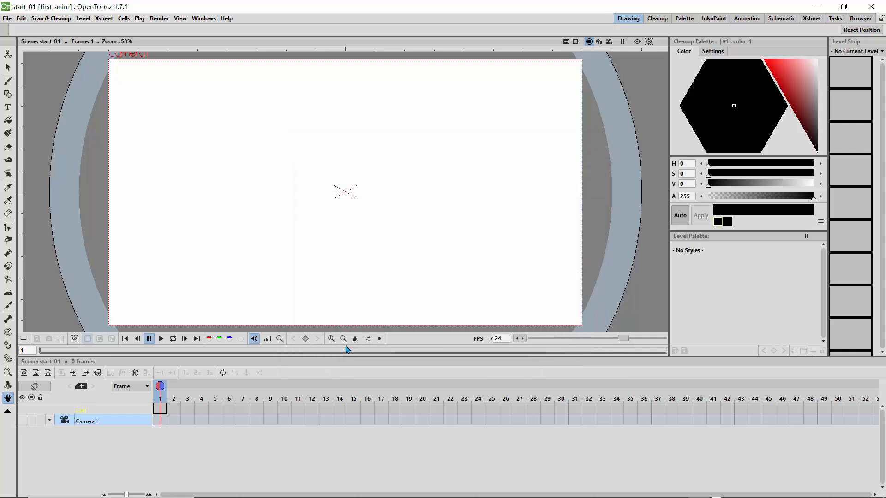
Step: Try a diagonal brush stroke across the blank canvas, and undo it
left_click(8, 83)
mouse_move(233, 118)
left_mouse_down()
mouse_move(356, 171)
mouse_move(367, 159)
mouse_move(398, 163)
mouse_move(464, 211)
left_mouse_up()
key("ctrl+z")
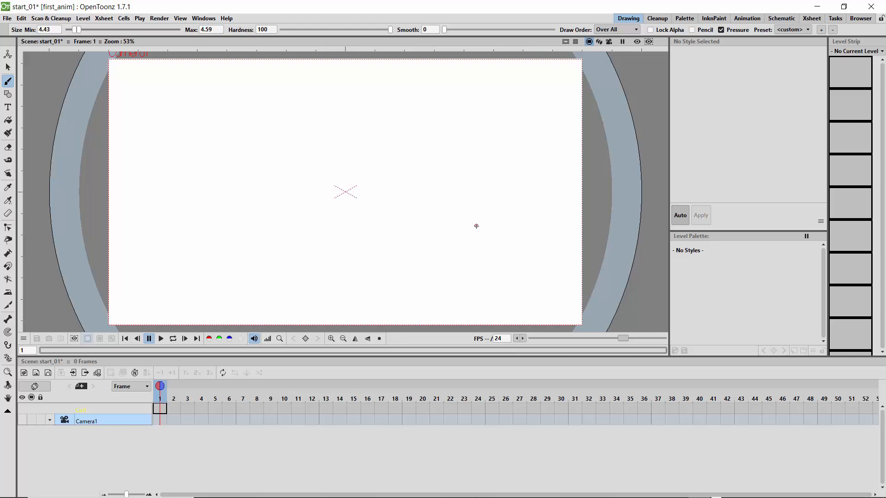
Step: Review the Interface preferences, including theme, units and language, without changing anything
left_click(7, 18)
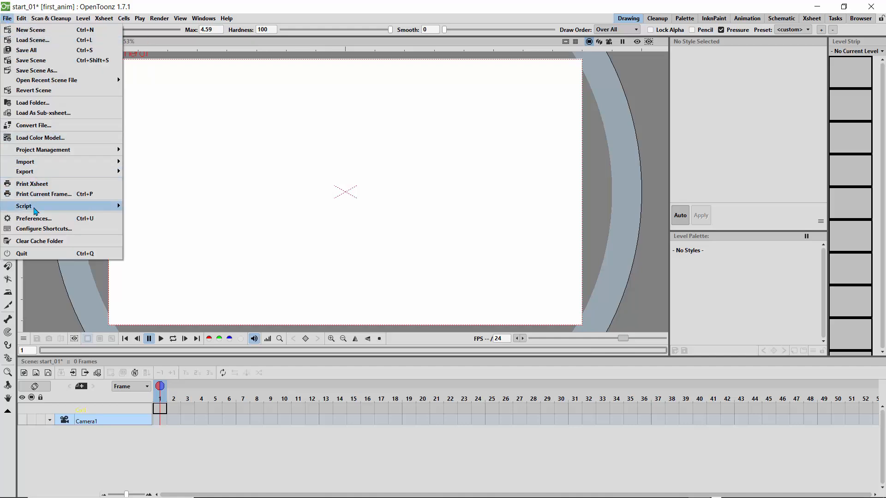
left_click(34, 222)
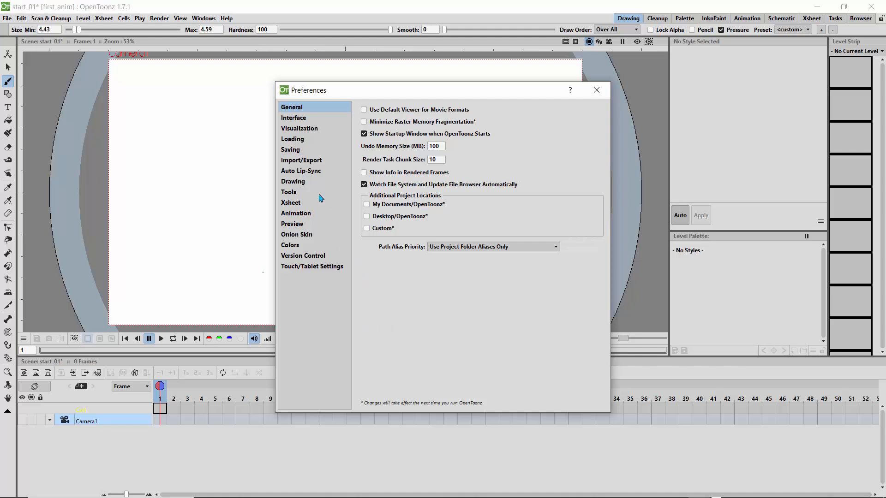
left_click(287, 121)
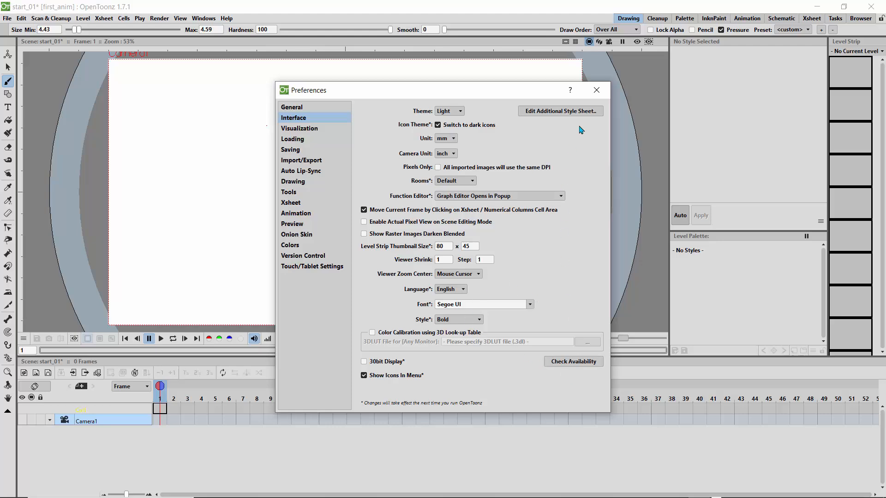
left_click(597, 92)
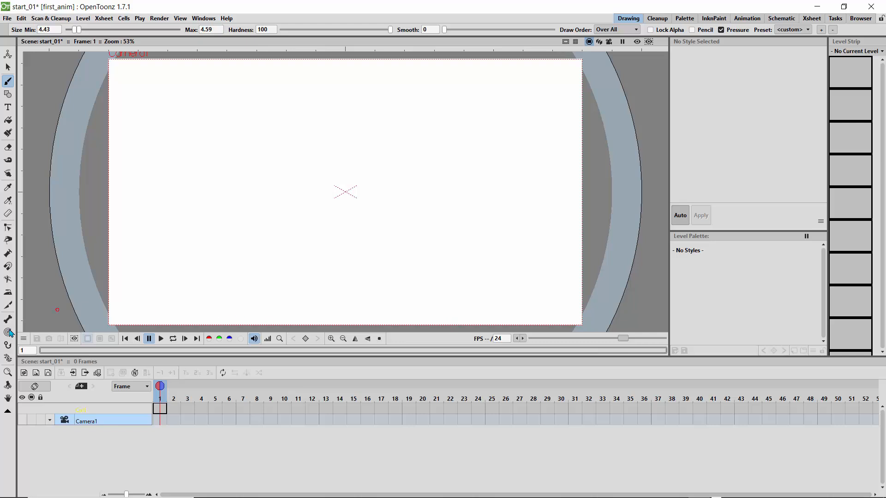
Step: Create a raster level named sketch, and check it in the Xsheet room before returning to the Drawing room
left_click(36, 375)
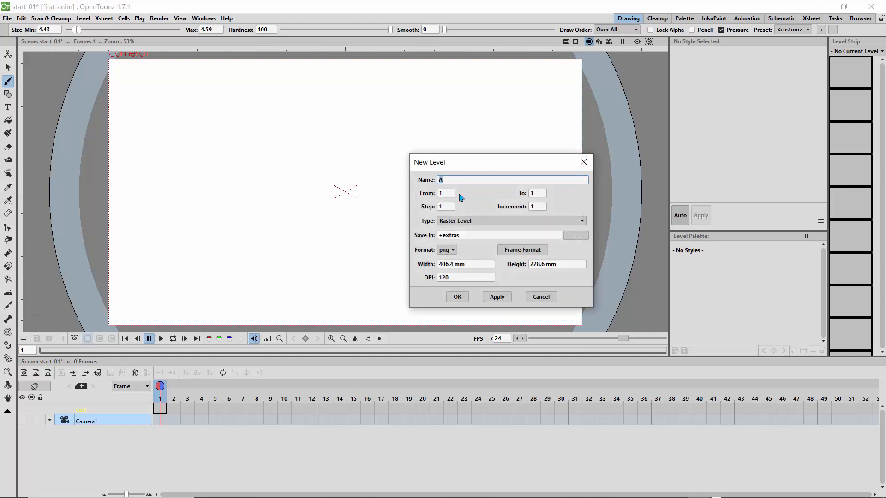
type("sketch")
key("Return")
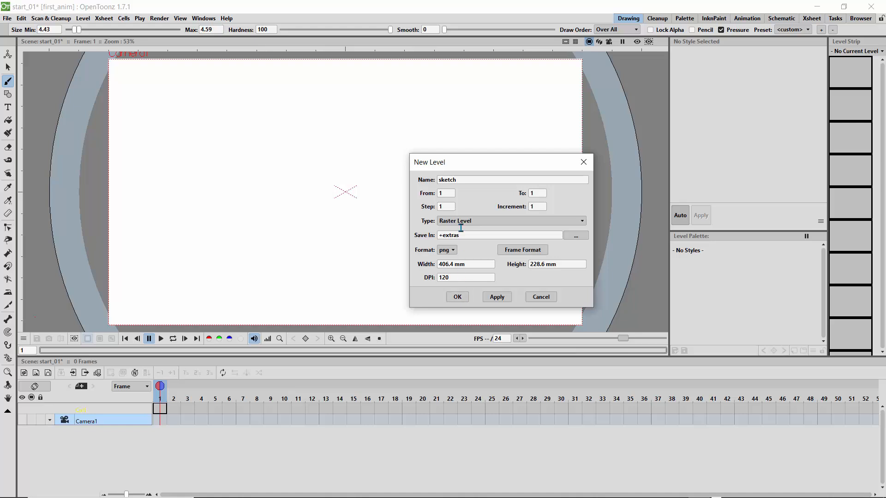
left_click(458, 297)
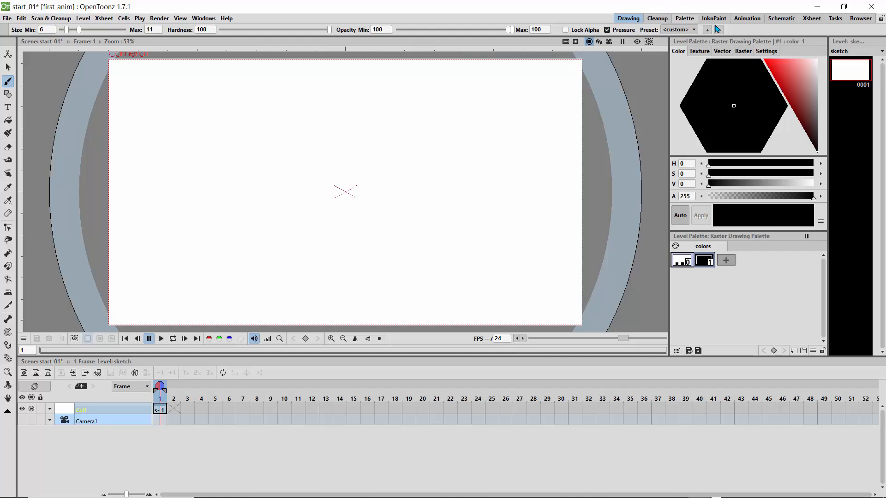
left_click(811, 19)
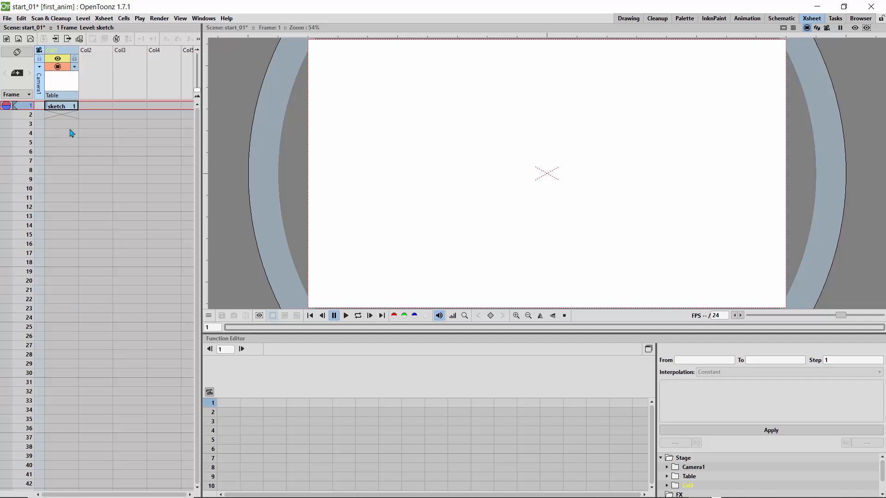
left_click(631, 20)
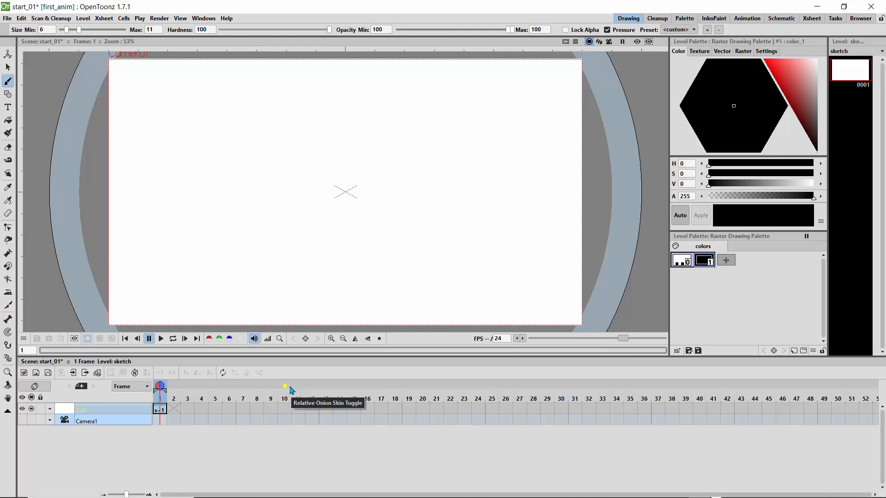
Step: Create a raster level named drawing above the sketch level, and select its column
left_click(36, 376)
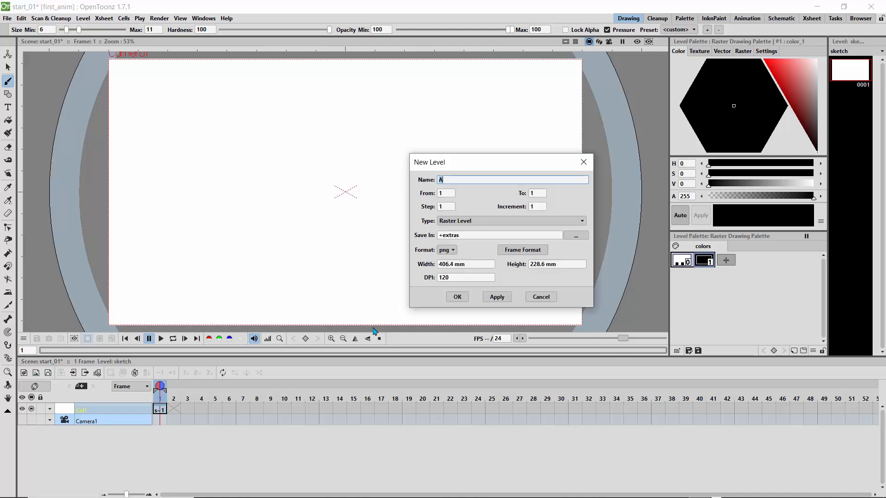
type("drawing")
left_click(449, 251)
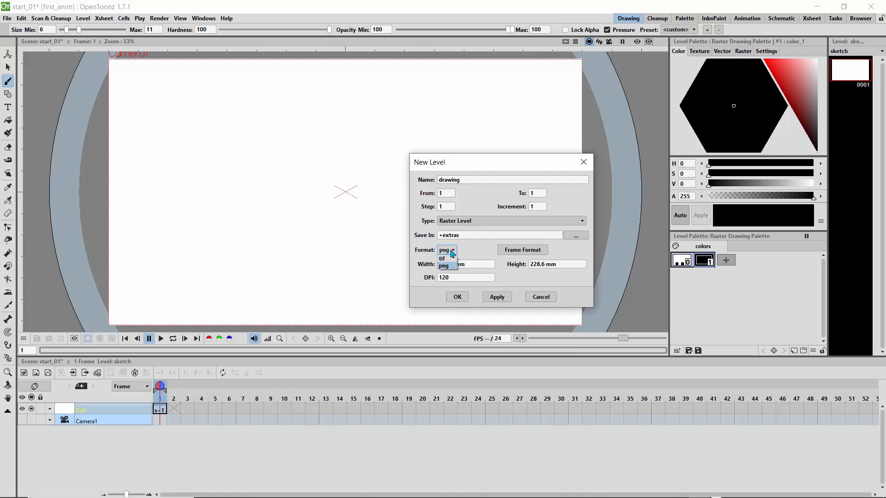
left_click(444, 262)
left_click(458, 297)
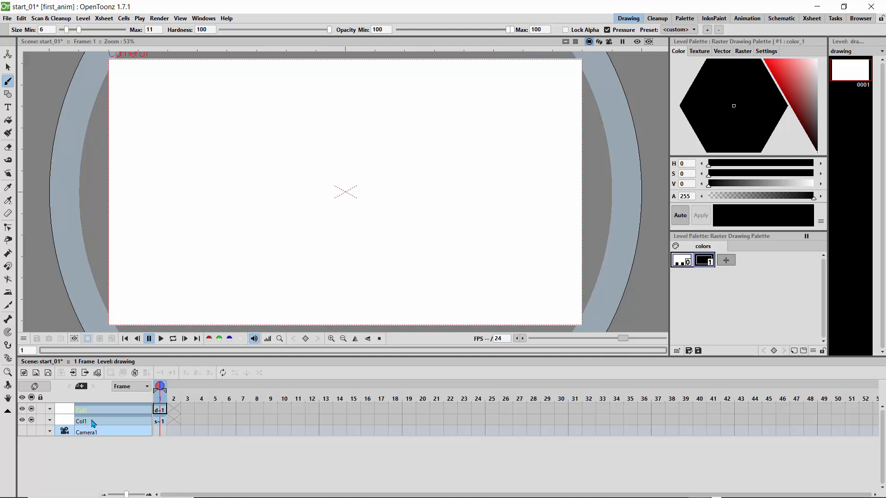
left_click(139, 423)
left_click(127, 412)
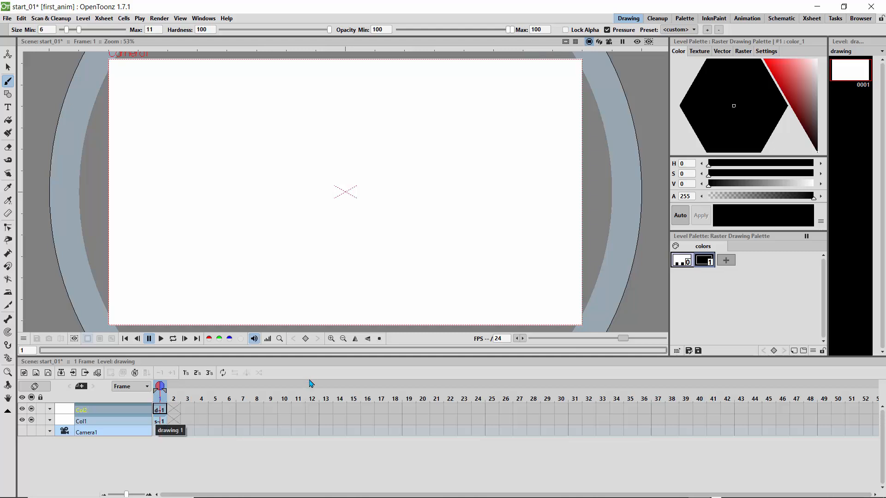
Step: Create a raster level named effects above the drawing level, and select the sketch level's column
left_click(26, 374)
type("effects")
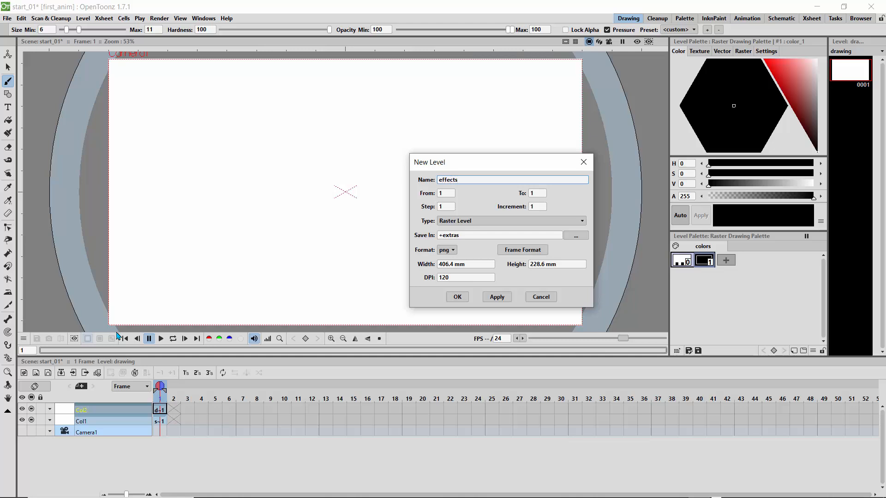
key("Return")
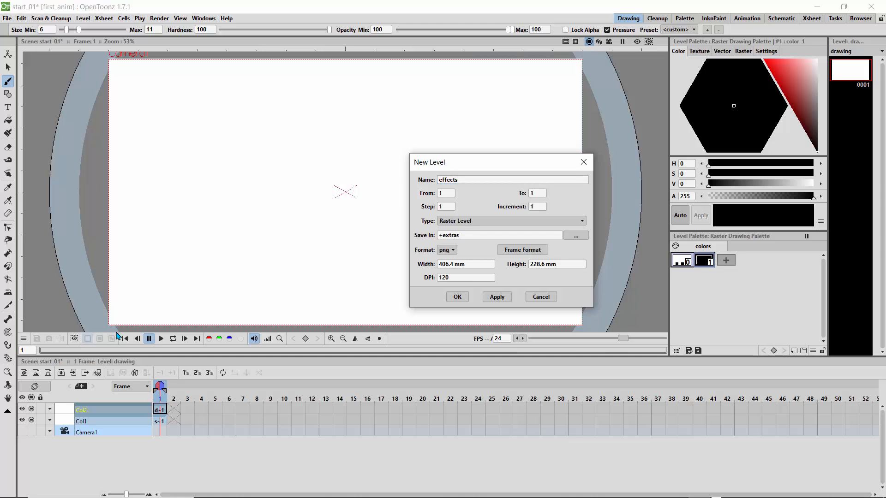
left_click(457, 297)
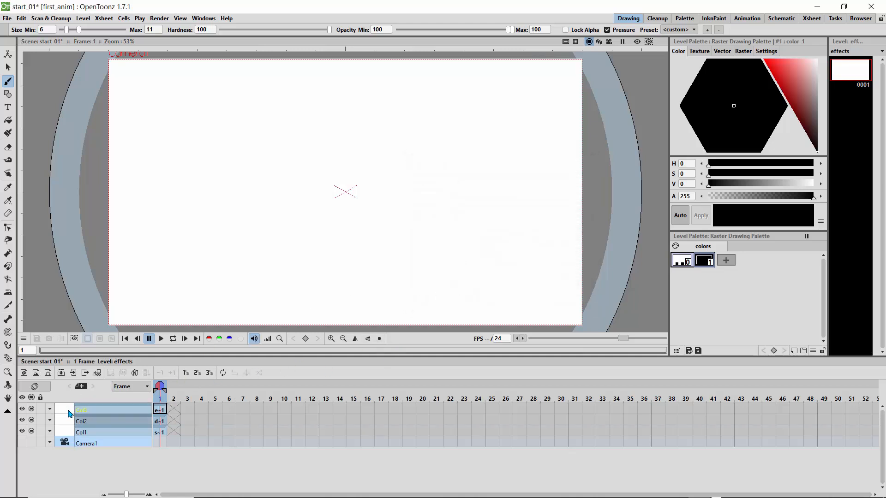
left_click(68, 434)
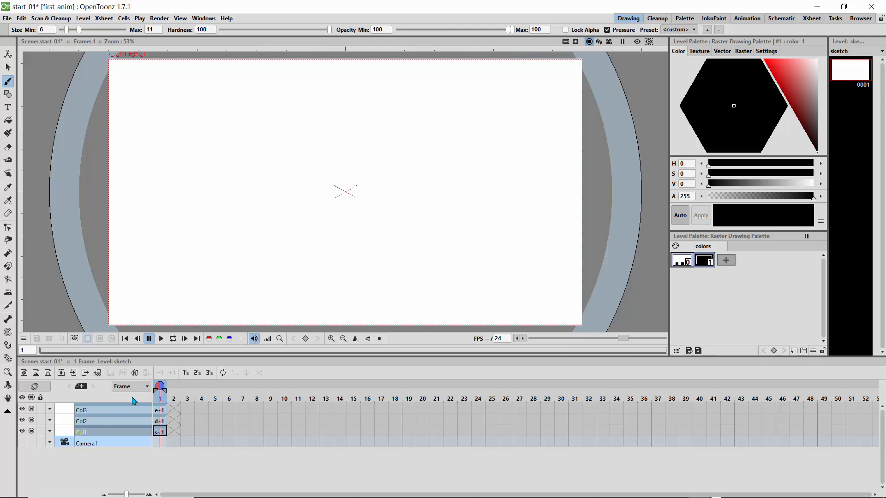
Step: View the three levels in the Xsheet room, and step through their columns back in the Drawing room
left_click(810, 19)
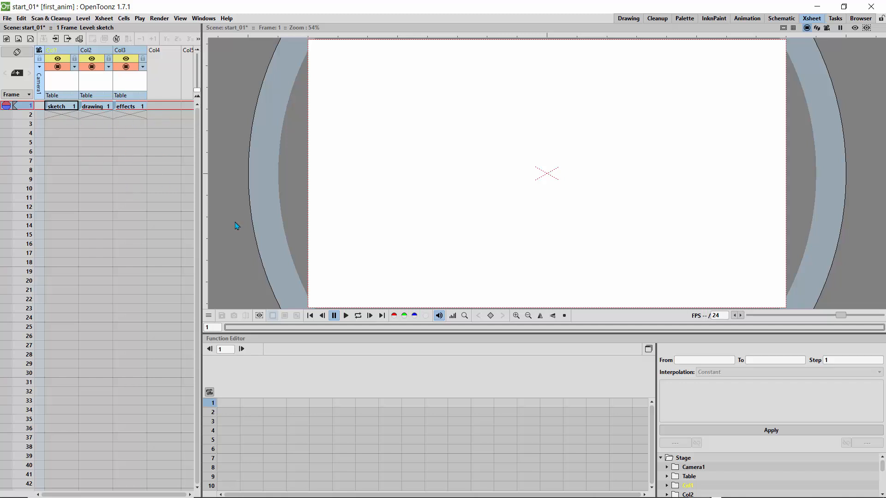
left_click(628, 18)
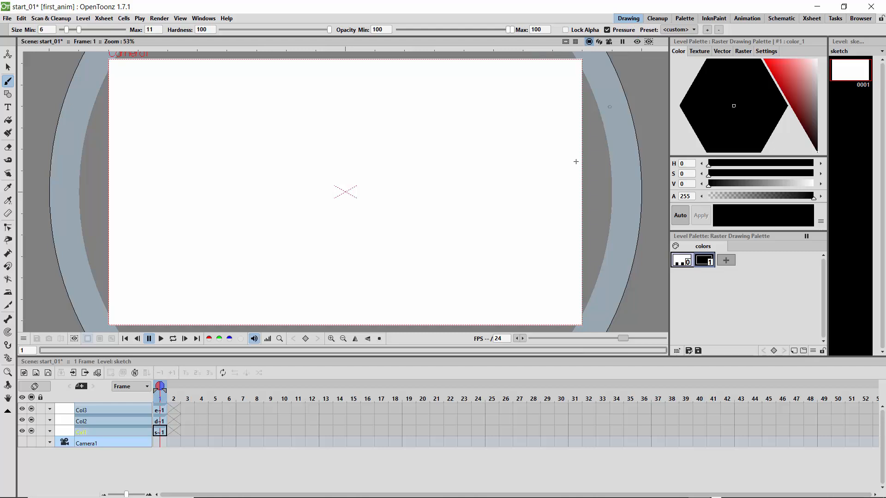
left_click(66, 434)
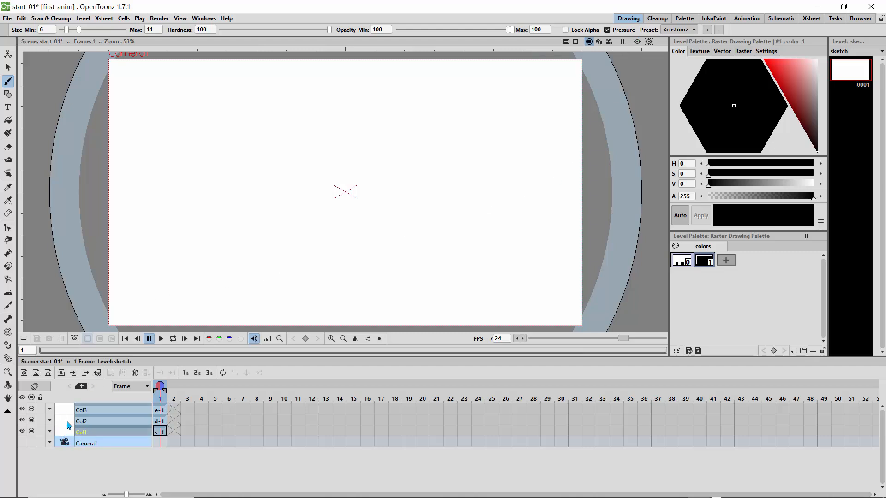
left_click(68, 422)
left_click(68, 411)
left_click(65, 434)
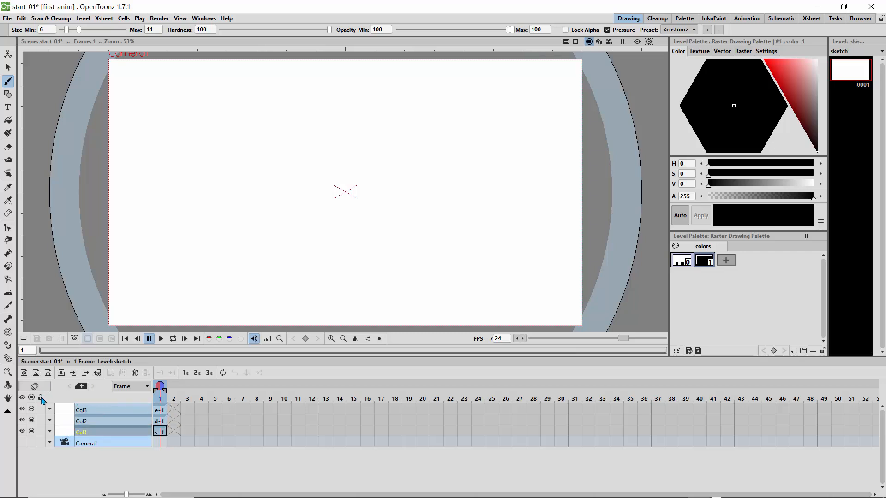
Step: Try the canvas visibility toggles of the drawing and effects columns and the drawing column's lock, restoring each one
left_click(32, 419)
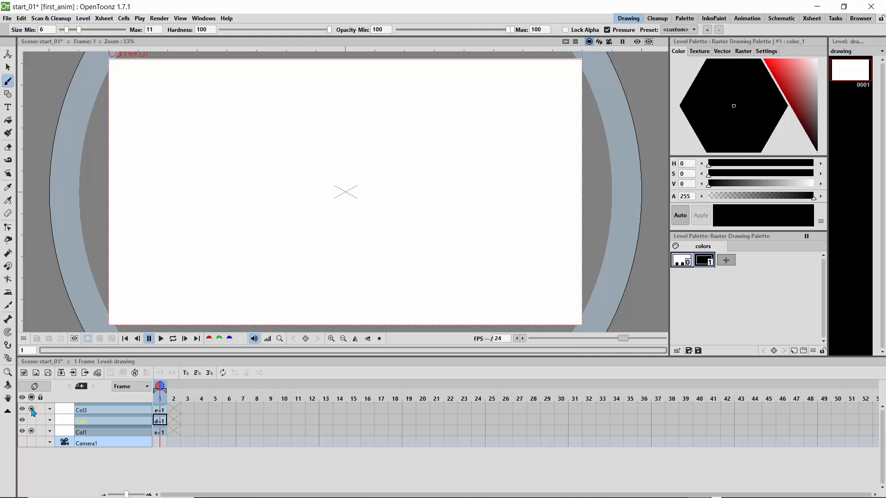
left_click(31, 420)
left_click(76, 435)
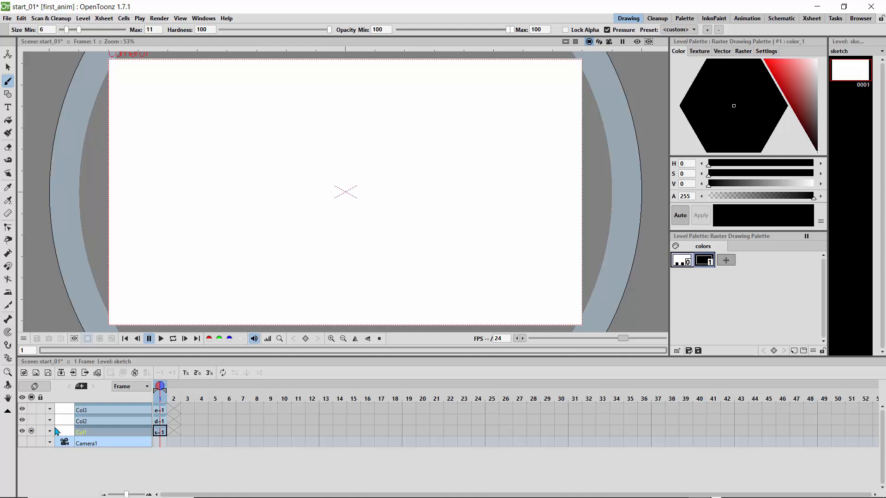
left_click(40, 420)
left_click(31, 409)
left_click(32, 420)
left_click(40, 420)
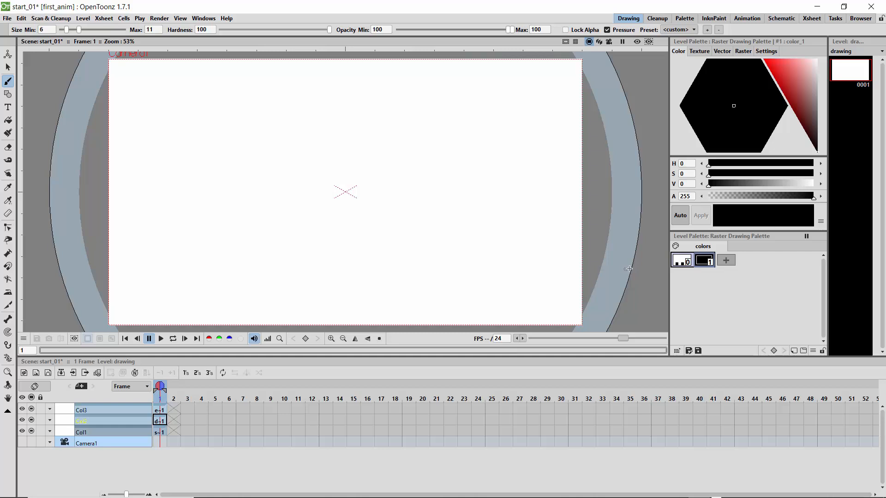
Step: Choose the first Sketch raster brush and scribble a zigzag stroke in the upper part of the sketch level
left_click(748, 52)
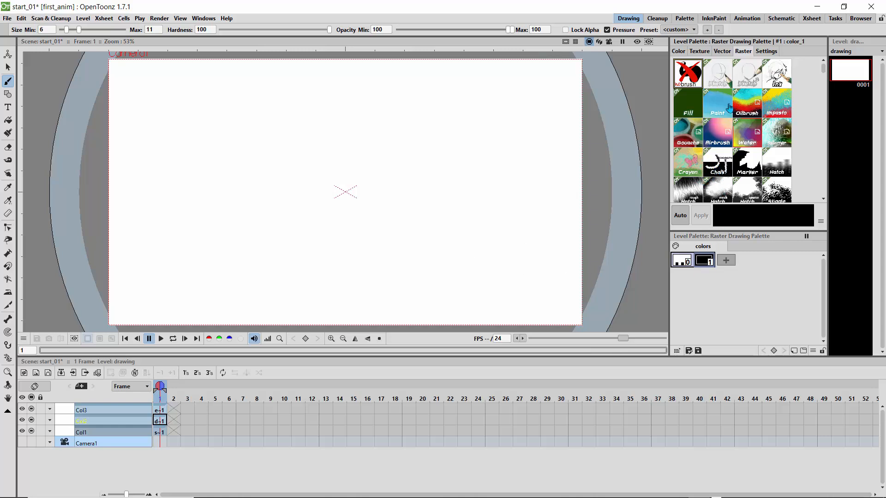
left_click(720, 83)
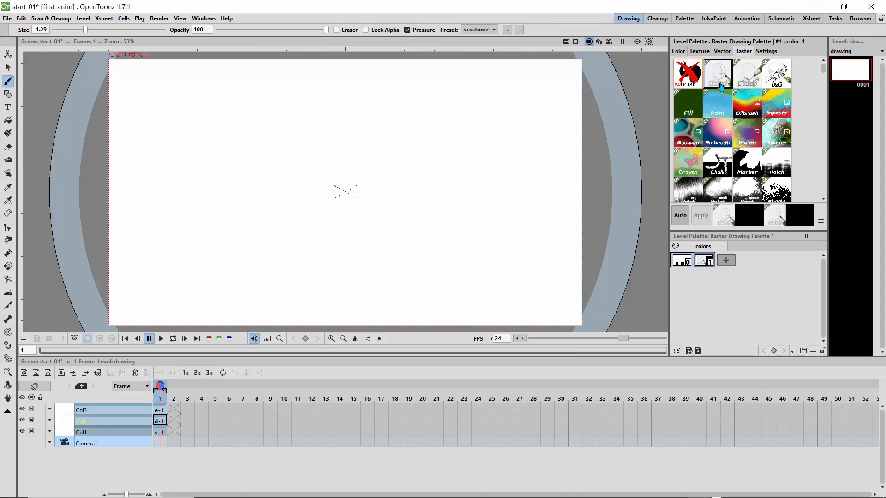
left_click(68, 432)
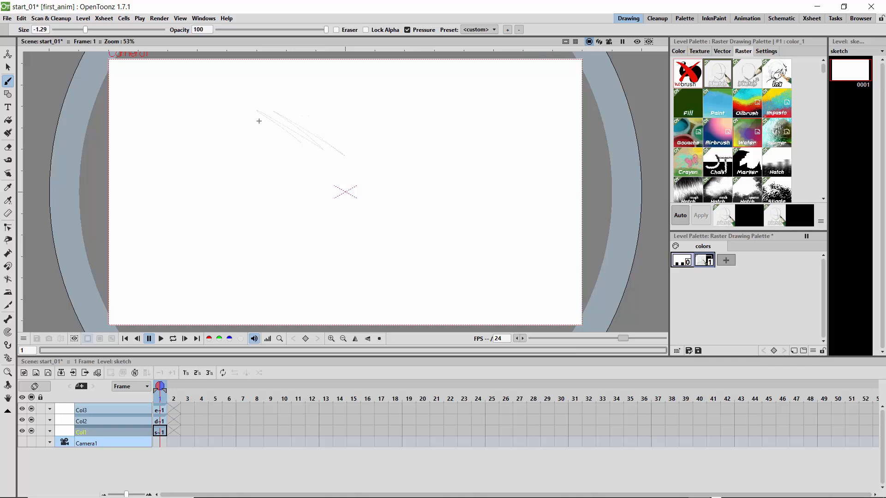
mouse_move(259, 121)
left_mouse_down()
mouse_move(252, 141)
mouse_move(165, 156)
left_mouse_up()
Step: Set the brush size to 0.14 and scribble a second zigzag beside the first on the sketch level
left_click_drag(85, 30, 111, 32)
mouse_move(439, 177)
left_mouse_down()
mouse_move(385, 138)
mouse_move(404, 168)
mouse_move(328, 143)
left_mouse_up()
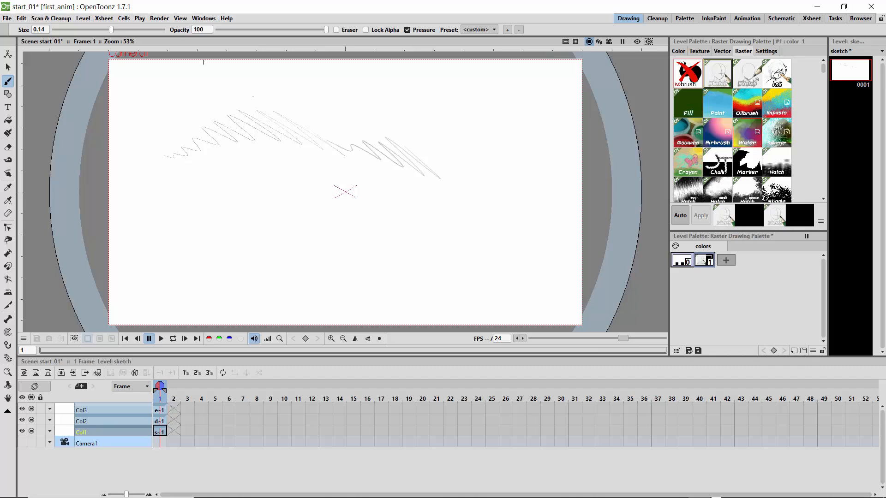
Step: Set the brush size to 1.09 and scribble a third zigzag beside the other two on the sketch level
left_click(119, 33)
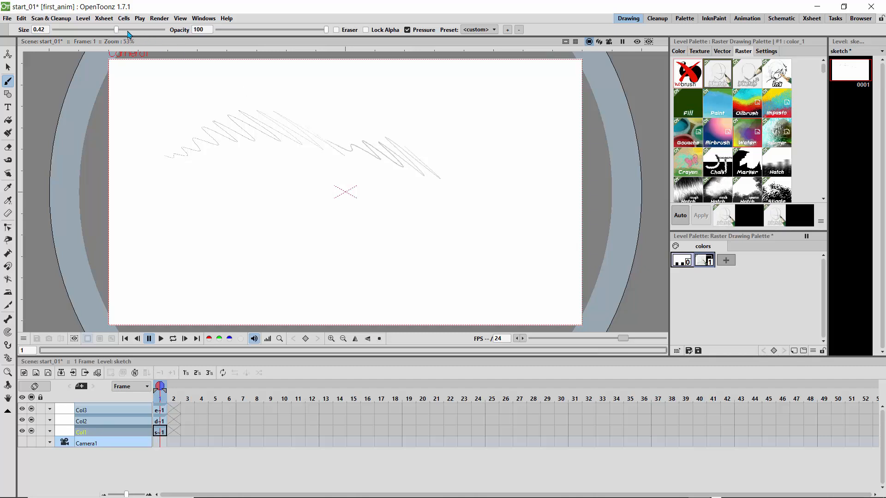
left_click(128, 30)
mouse_move(457, 130)
left_mouse_down()
mouse_move(471, 174)
mouse_move(431, 169)
mouse_move(448, 159)
left_mouse_up()
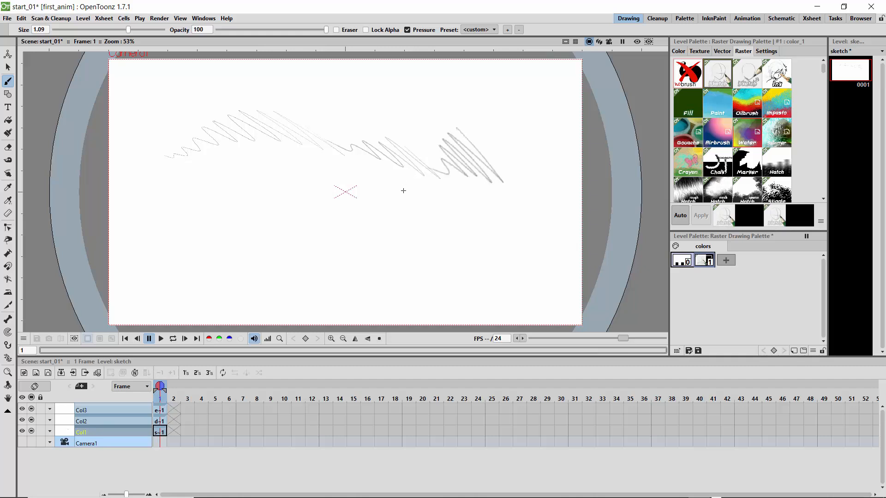
Step: Undo all the test zigzags so the sketch level is blank
key("ctrl+z")
key("ctrl+z")
key("ctrl+z")
key("ctrl+z")
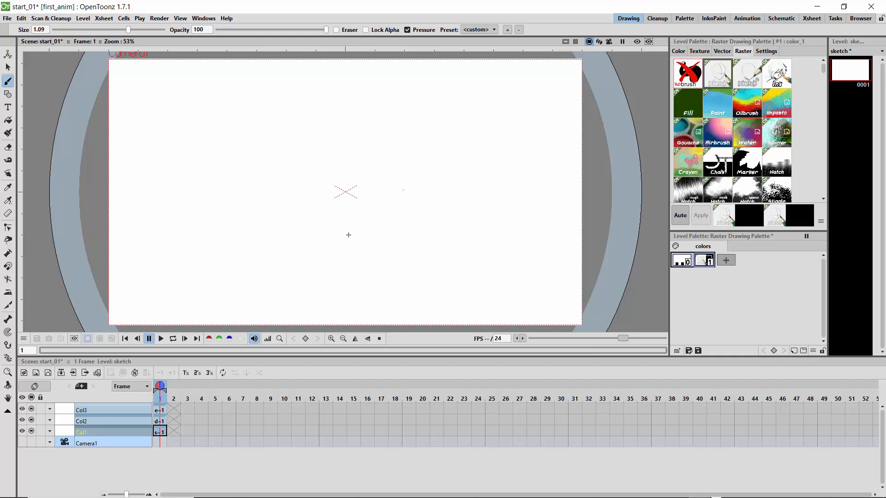
Step: Try the second Sketch raster brush and the Ink brush, scribbling one zigzag with each in the upper part of the sketch level
left_click(748, 73)
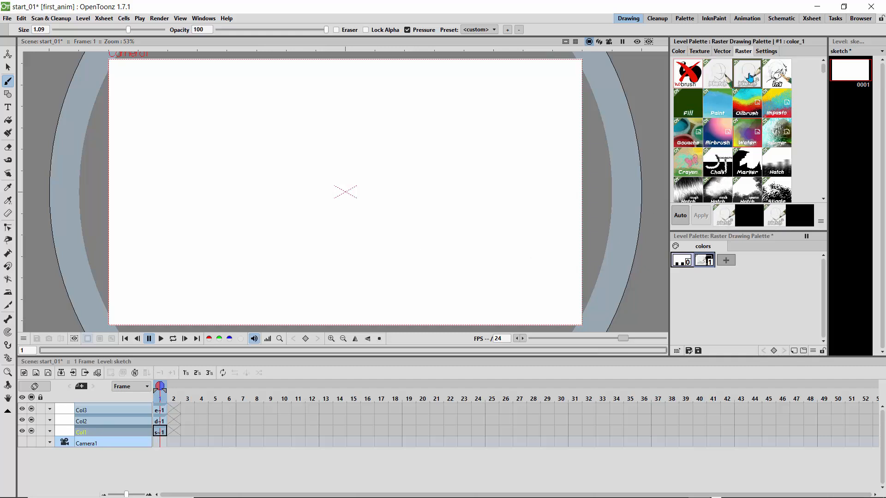
mouse_move(235, 133)
left_mouse_down()
mouse_move(304, 184)
mouse_move(257, 135)
mouse_move(321, 175)
mouse_move(298, 128)
mouse_move(363, 167)
left_mouse_up()
left_click(777, 74)
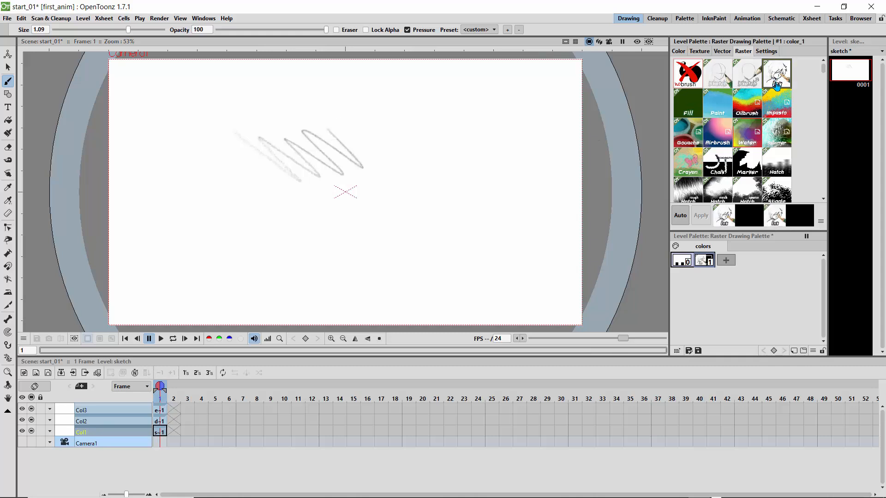
mouse_move(401, 122)
left_mouse_down()
mouse_move(427, 151)
mouse_move(395, 133)
mouse_move(422, 166)
mouse_move(393, 149)
mouse_move(398, 172)
left_mouse_up()
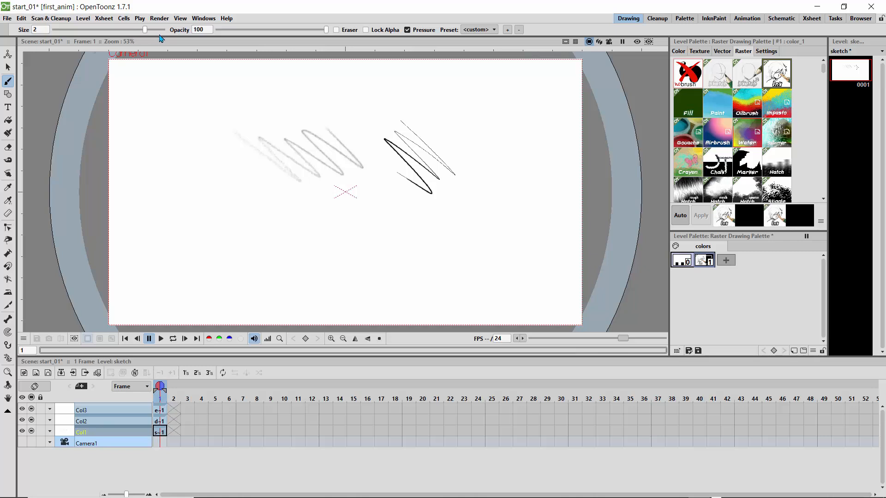
Step: Set the brush size to 1.88 and scribble further test strokes around the middle and lower part of the sketch level
left_click_drag(128, 29, 143, 30)
mouse_move(394, 246)
left_mouse_down()
mouse_move(336, 213)
mouse_move(370, 250)
mouse_move(277, 194)
mouse_move(327, 240)
mouse_move(281, 205)
left_mouse_up()
mouse_move(467, 220)
left_mouse_down()
mouse_move(499, 250)
mouse_move(464, 229)
mouse_move(479, 246)
mouse_move(429, 225)
mouse_move(408, 244)
left_mouse_up()
mouse_move(389, 205)
left_mouse_down()
mouse_move(415, 217)
mouse_move(391, 183)
left_mouse_up()
Step: Undo the Sketch and Ink brush test strokes until the canvas is empty
key("ctrl+z")
key("ctrl+z")
key("ctrl+z")
key("ctrl+z")
key("ctrl+z")
key("ctrl+z")
key("ctrl+z")
key("ctrl+z")
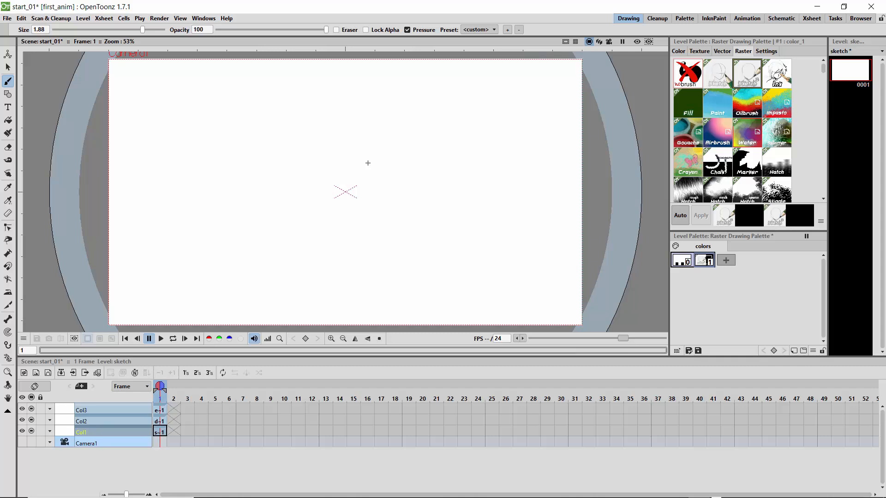
Step: Choose the Chalk raster brush and draw two parallel diagonal test strokes across the centre of the sketch level
left_click(718, 162)
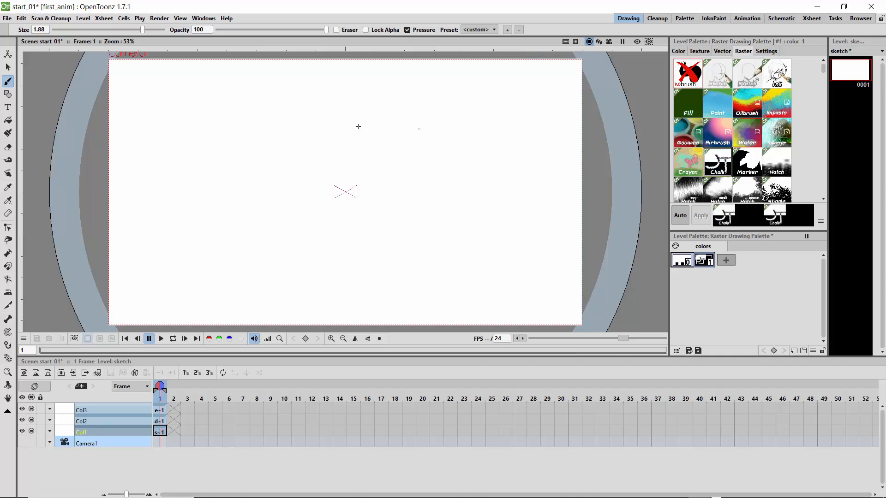
left_click_drag(282, 102, 378, 190)
left_click_drag(256, 112, 390, 235)
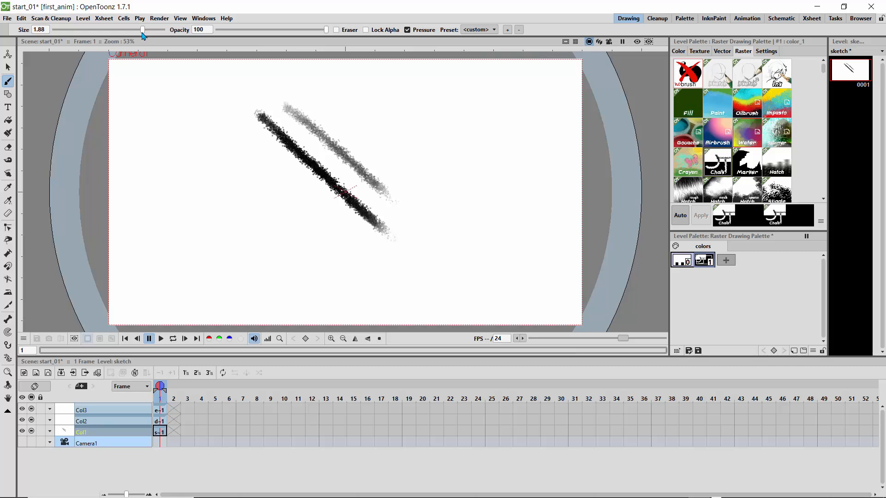
Step: Set the Chalk brush size to -0.45 and draw thin diagonal strokes beside the thick ones
left_click_drag(142, 31, 100, 33)
left_click_drag(192, 126, 282, 204)
left_click_drag(188, 132, 272, 205)
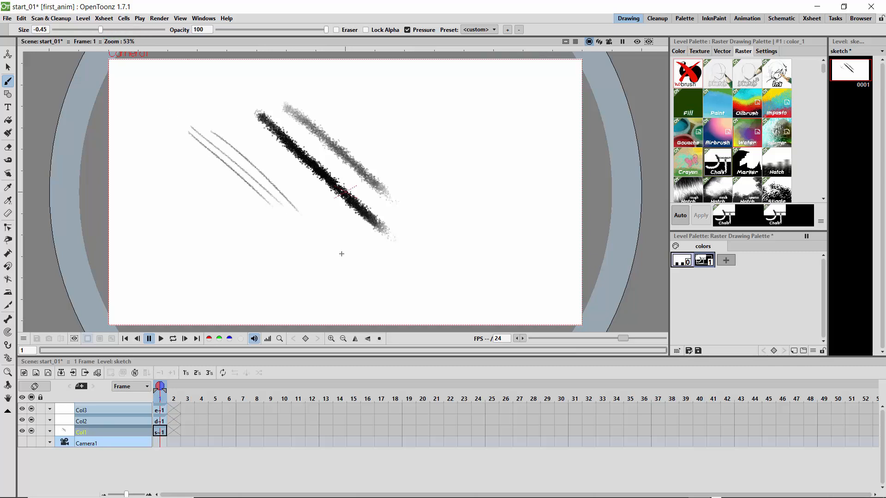
Step: Undo all the diagonal chalk test strokes on the sketch level
key("ctrl+z")
key("ctrl+z")
key("ctrl+z")
key("ctrl+z")
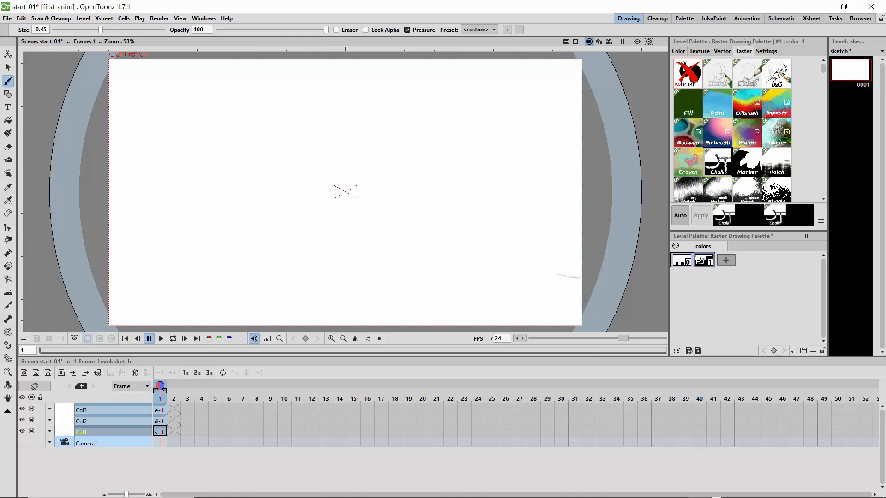
Step: Draw a horizon line across the full width of the lower frame, undoing the first attempt and redrawing it
mouse_move(520, 271)
left_mouse_down()
mouse_move(47, 267)
mouse_move(33, 240)
left_mouse_up()
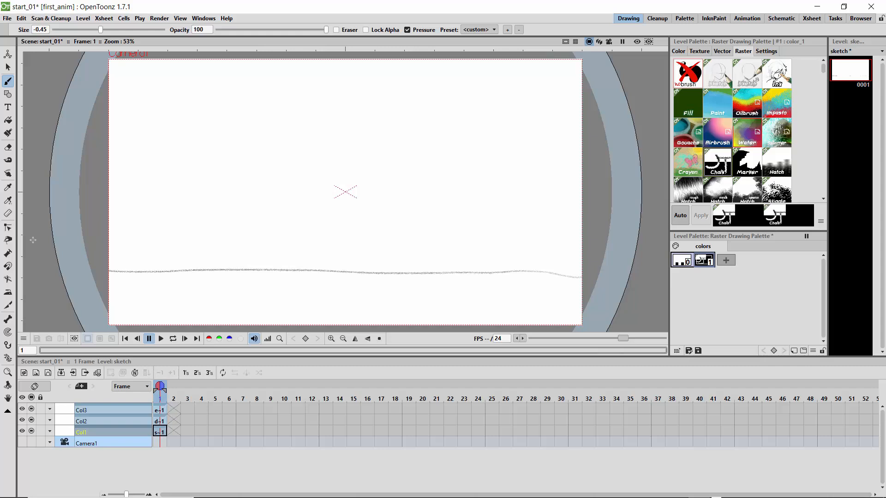
key("ctrl+z")
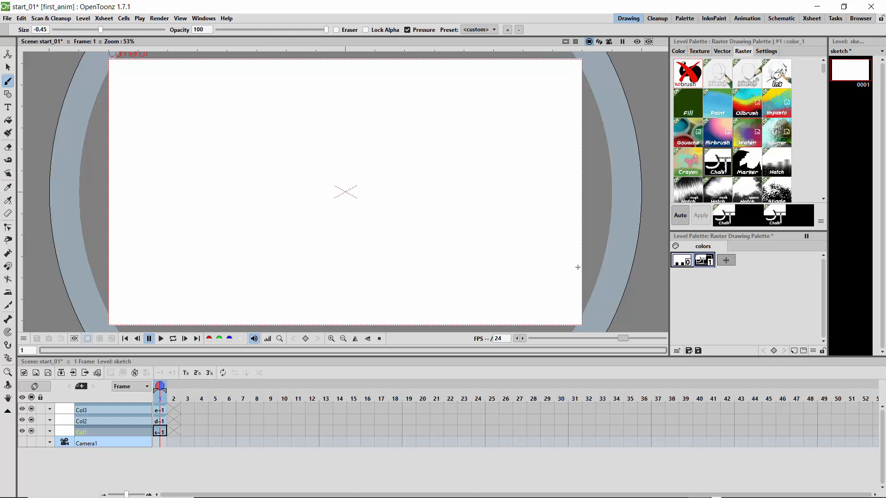
left_click_drag(554, 271, 101, 274)
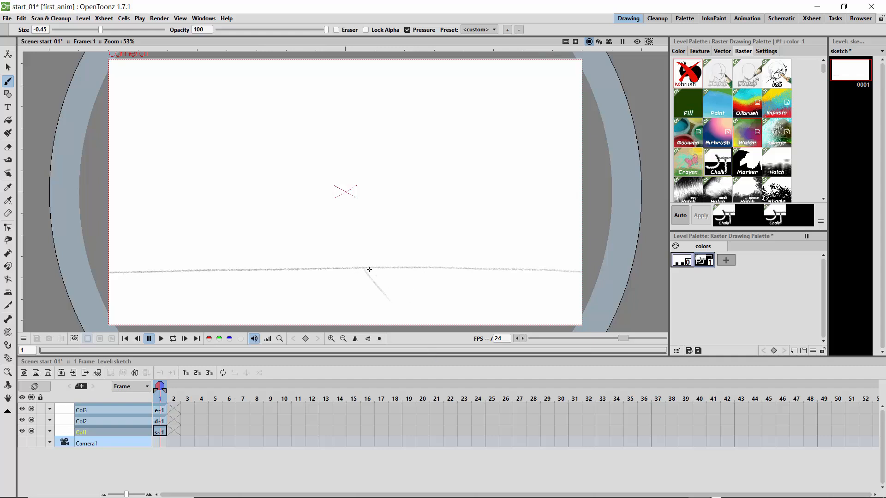
Step: Draw floor perspective lines fanning out below the horizon, plus one horizontal line crossing them
left_click_drag(430, 298, 476, 322)
left_click_drag(383, 268, 526, 308)
left_click_drag(285, 271, 210, 304)
left_click_drag(116, 299, 226, 273)
left_click_drag(346, 270, 348, 323)
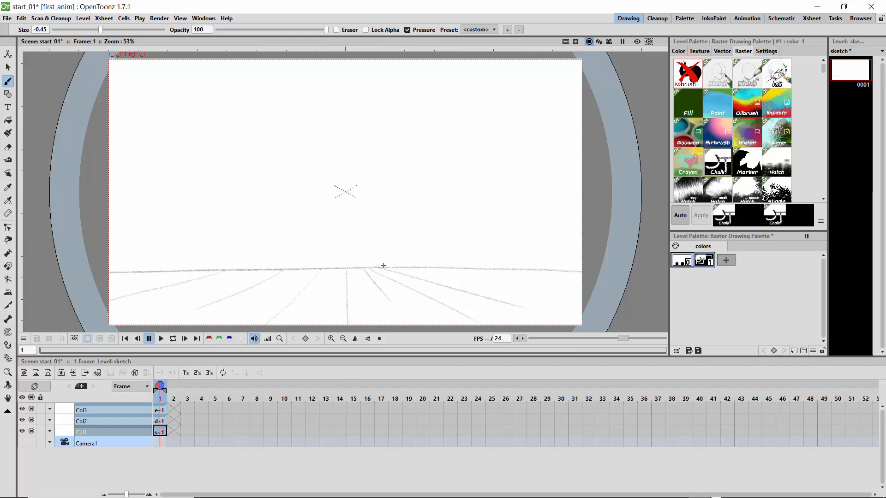
left_click_drag(387, 267, 574, 304)
left_click_drag(251, 273, 147, 315)
left_click_drag(568, 290, 115, 294)
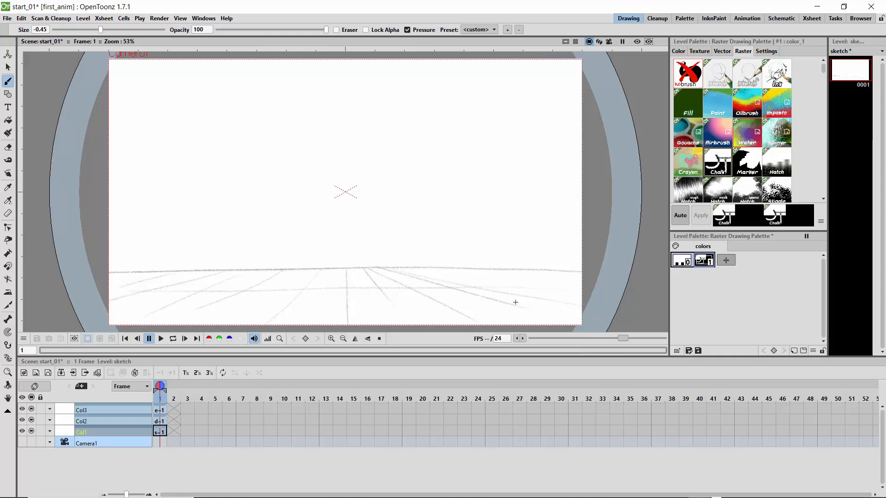
Step: Undo the horizon line and all the floor perspective lines
key("ctrl+z")
key("ctrl+z")
key("ctrl+z")
key("ctrl+z")
key("ctrl+z")
key("ctrl+z")
key("ctrl+z")
key("ctrl+z")
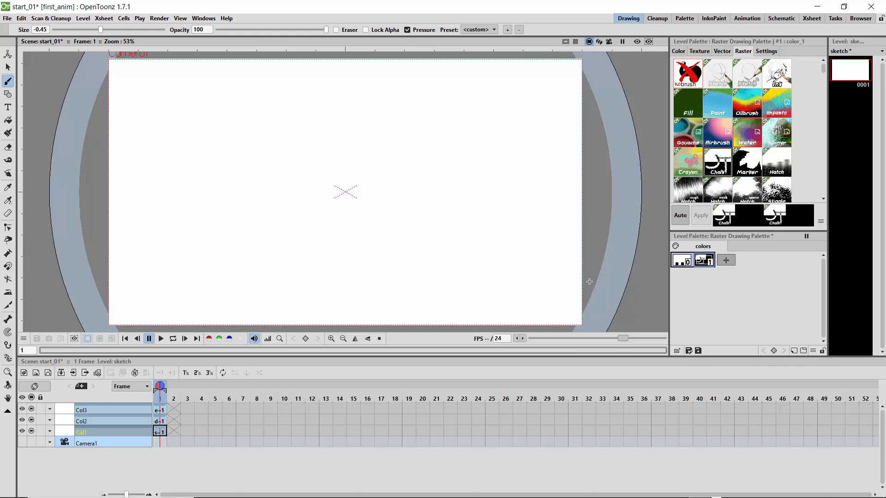
Step: Draw a new horizon line across the lower frame, redoing it once, and a vertical line down through the frame's centre
left_click_drag(588, 280, 94, 277)
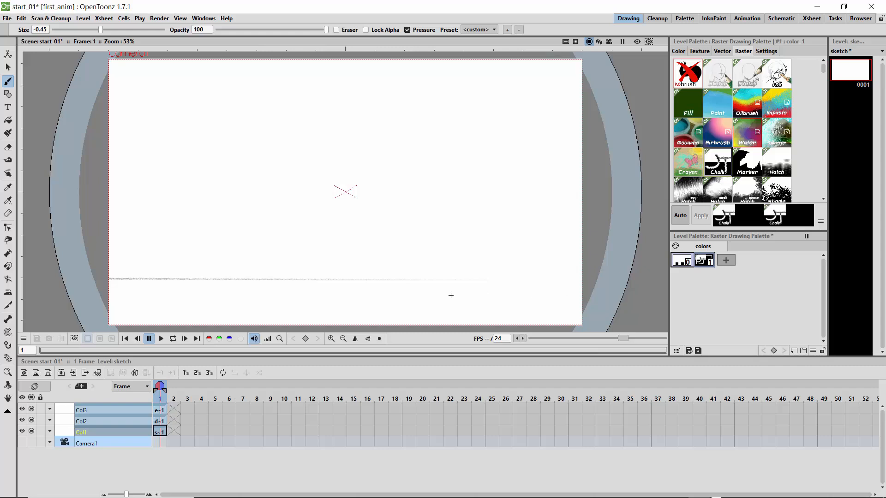
key("ctrl+z")
mouse_move(606, 280)
left_mouse_down()
mouse_move(447, 273)
mouse_move(221, 288)
mouse_move(66, 274)
left_mouse_up()
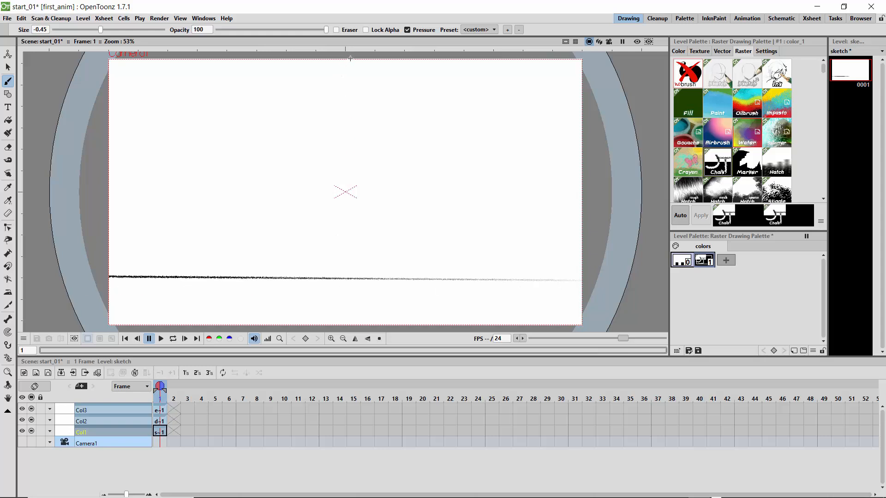
mouse_move(348, 75)
left_mouse_down()
mouse_move(358, 288)
mouse_move(343, 363)
left_mouse_up()
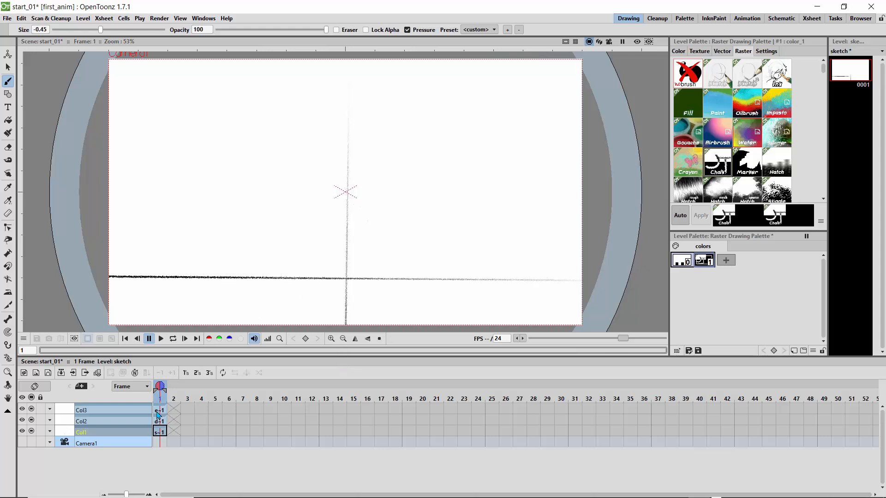
Step: Erase the part of the vertical centre line below the horizon on the sketch level
left_click(160, 432)
left_click(132, 431)
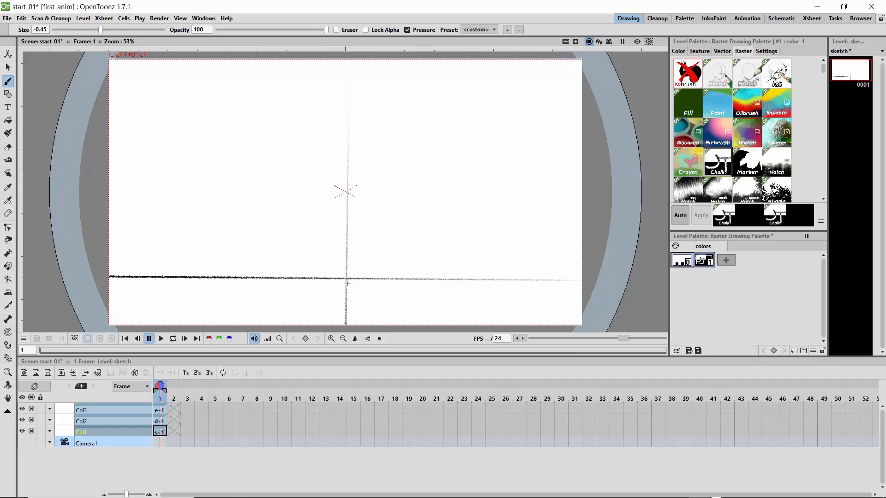
left_click(9, 148)
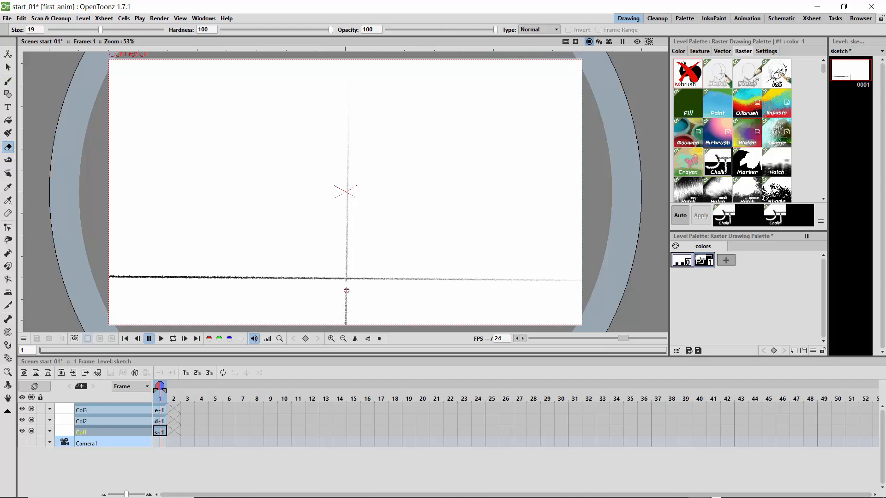
mouse_move(346, 290)
left_mouse_down()
mouse_move(345, 322)
mouse_move(346, 300)
left_mouse_up()
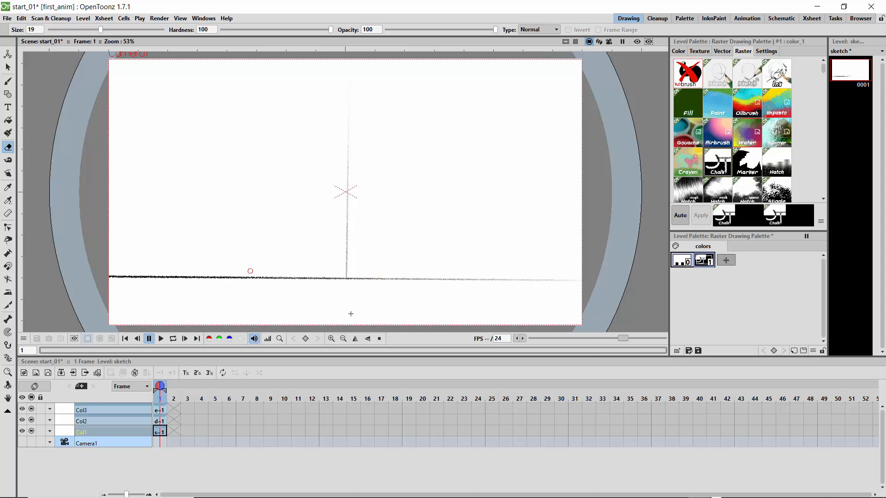
Step: Brush perspective floor lines fanning out below the horizon from the foot of the centre line to both sides
left_click(8, 80)
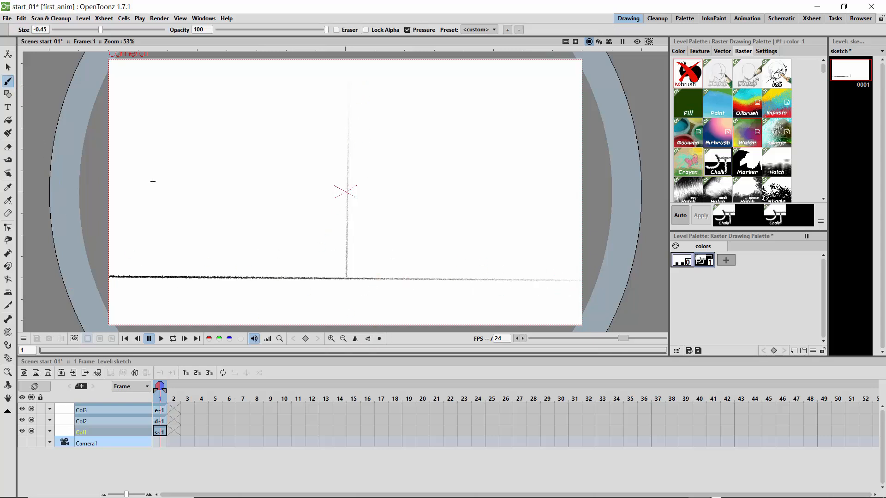
mouse_move(348, 280)
left_mouse_down()
mouse_move(378, 311)
mouse_move(386, 295)
mouse_move(462, 325)
mouse_move(424, 293)
mouse_move(573, 330)
left_mouse_up()
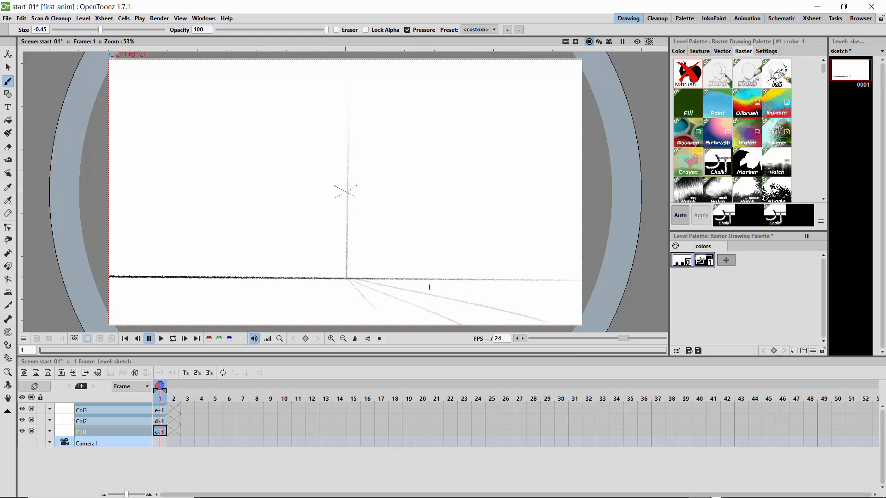
left_click_drag(348, 279, 570, 311)
left_click_drag(347, 280, 325, 325)
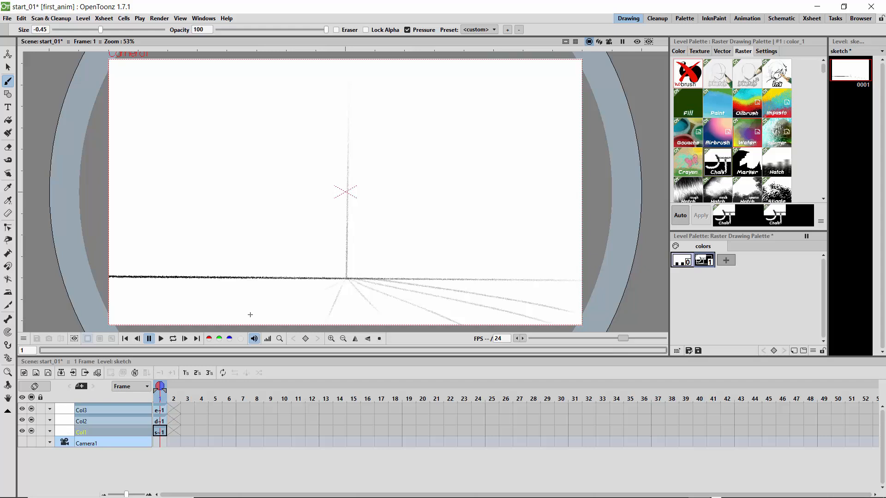
left_click_drag(187, 313, 330, 284)
left_click_drag(262, 284, 79, 308)
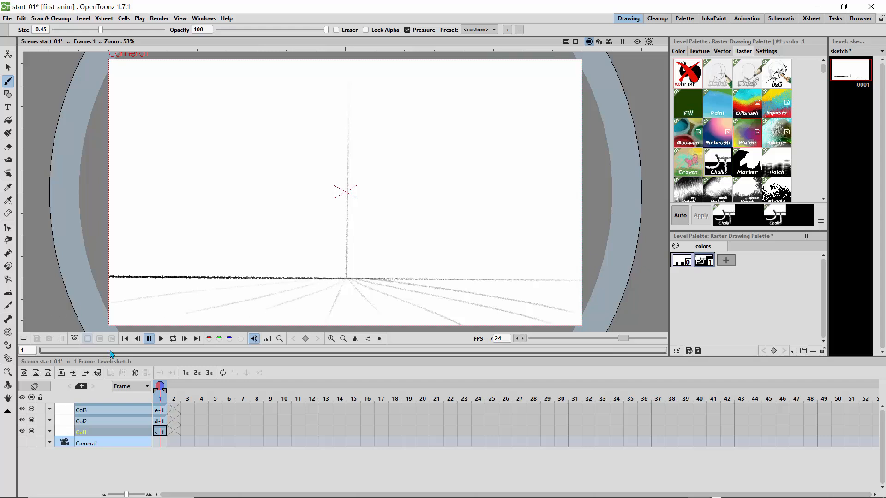
Step: Select frame 1 of the drawing level and try strokes at the top of the centre line, undoing each one
left_click(65, 421)
left_click(157, 422)
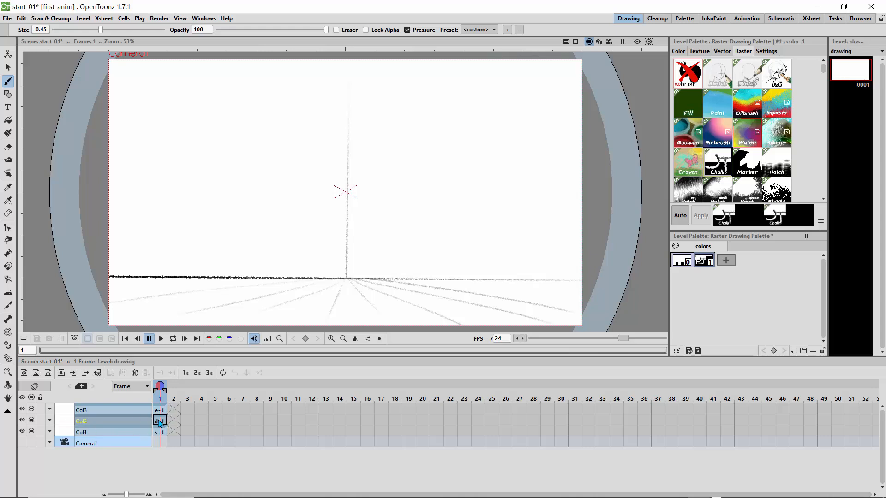
left_click(159, 422)
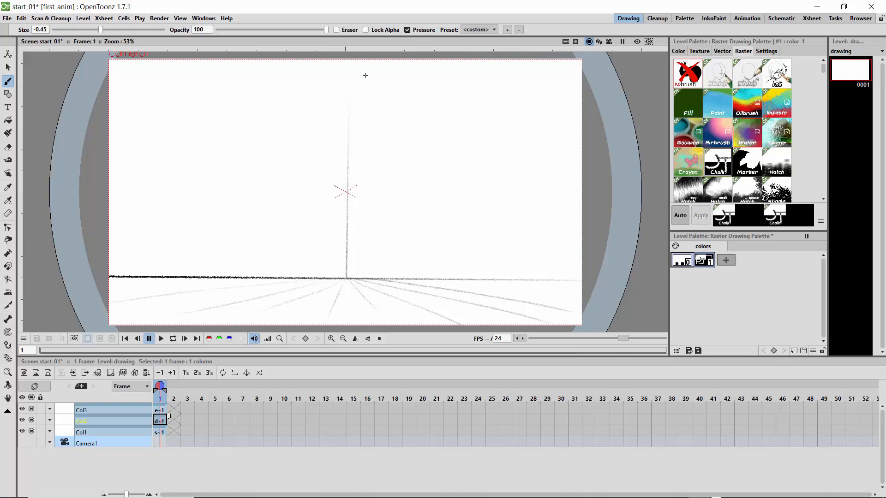
mouse_move(342, 63)
left_mouse_down()
mouse_move(327, 102)
mouse_move(351, 109)
mouse_move(374, 82)
mouse_move(348, 61)
left_mouse_up()
key("ctrl+z")
mouse_move(348, 61)
left_mouse_down()
mouse_move(331, 89)
mouse_move(344, 102)
mouse_move(369, 90)
mouse_move(351, 61)
left_mouse_up()
key("ctrl+z")
Step: On the sketch level, draw a vertical line on each side of the centre line between frame top and horizon, redoing the first attempts
left_click(67, 436)
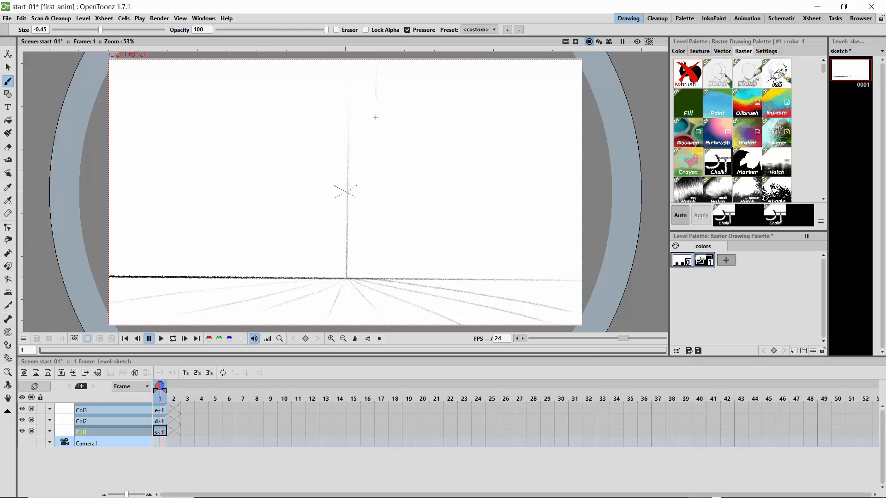
left_click_drag(375, 117, 378, 180)
left_click_drag(378, 236, 376, 275)
left_click_drag(318, 140, 315, 280)
key("ctrl+z")
key("ctrl+z")
left_click_drag(373, 64, 371, 279)
left_click_drag(320, 279, 322, 59)
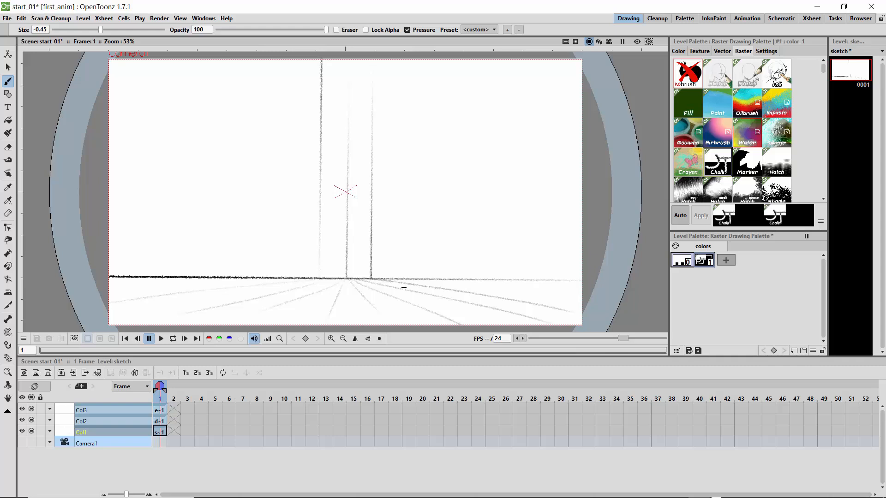
Step: Toggle the sketch column's canvas visibility off and on to check what it contains, leaving it visible
left_click(31, 432)
left_click(31, 432)
left_click(31, 432)
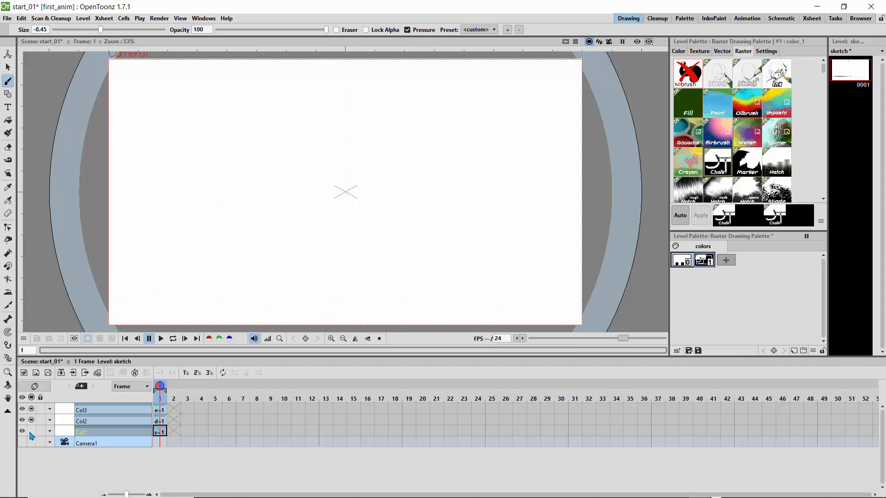
left_click(31, 431)
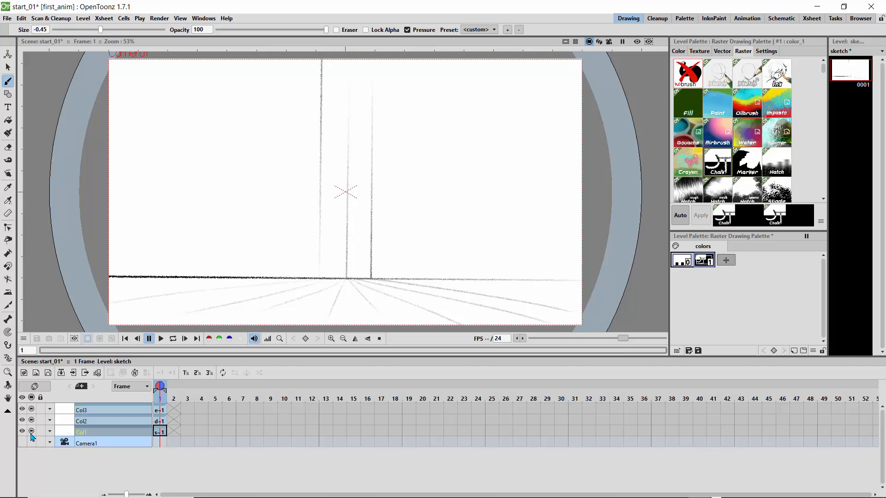
Step: Select the drawing column and view the levels in the Xsheet room
left_click(82, 425)
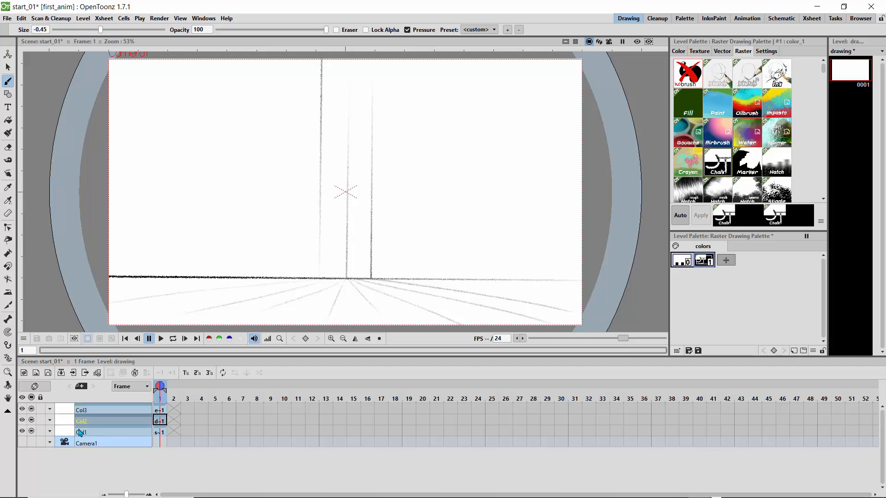
left_click(811, 18)
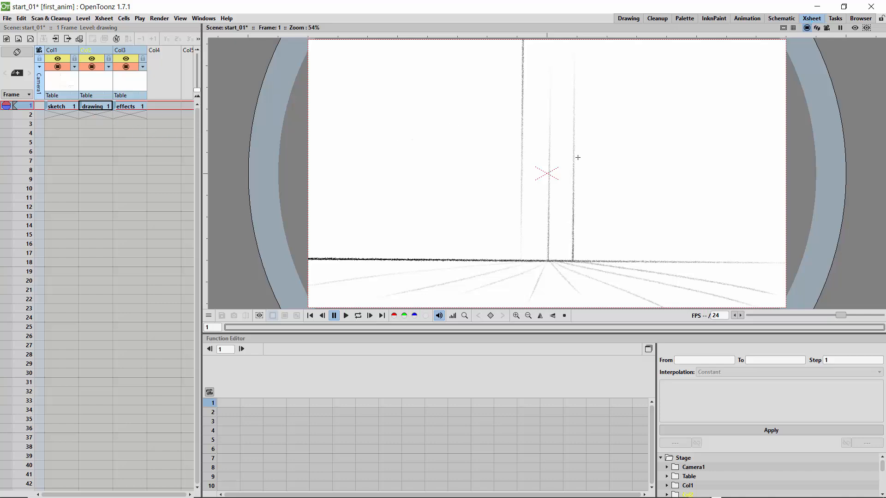
Step: Set the playback range to frames 1 to 24 in the Drawing room, check its markers in the Xsheet room and return
left_click(628, 18)
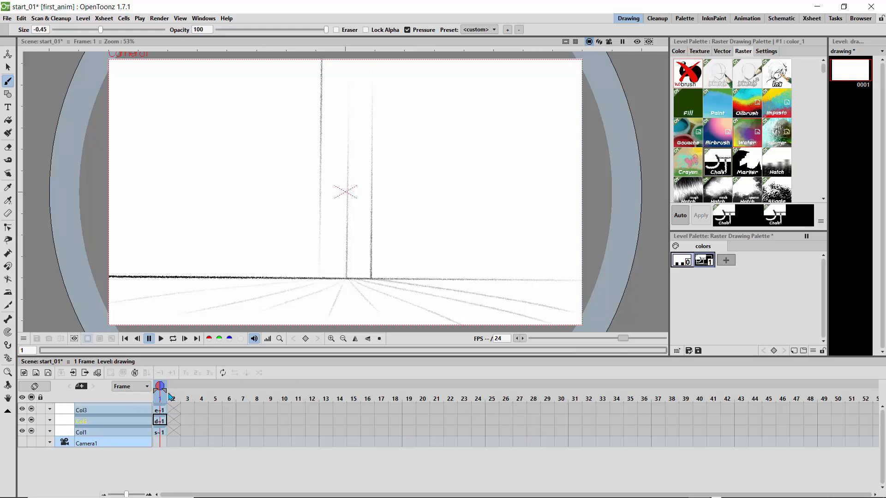
mouse_move(166, 395)
left_mouse_down()
mouse_move(482, 404)
mouse_move(235, 407)
mouse_move(478, 409)
left_mouse_up()
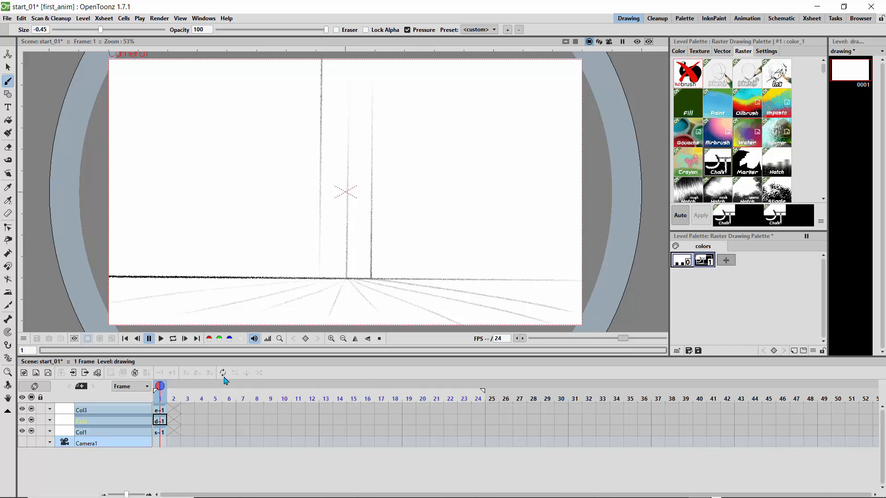
left_click(809, 18)
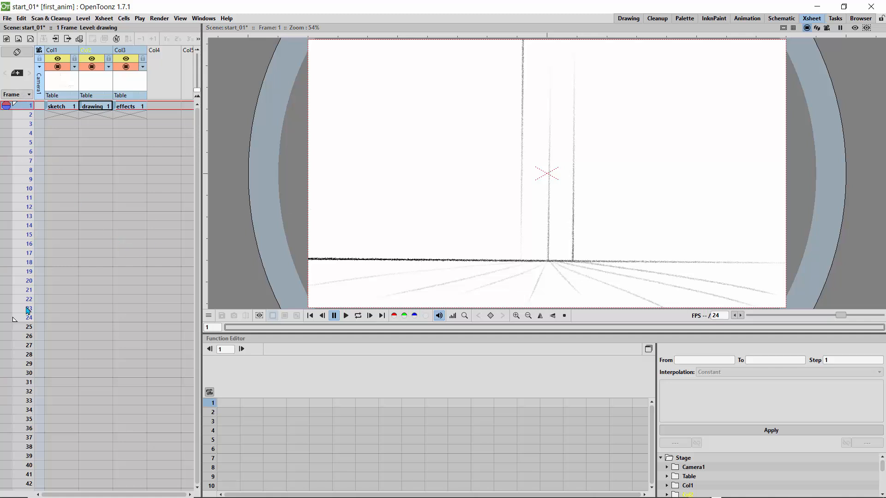
mouse_move(14, 320)
left_mouse_down()
mouse_move(16, 121)
mouse_move(35, 235)
mouse_move(35, 318)
mouse_move(24, 277)
mouse_move(23, 318)
left_mouse_up()
left_click(632, 18)
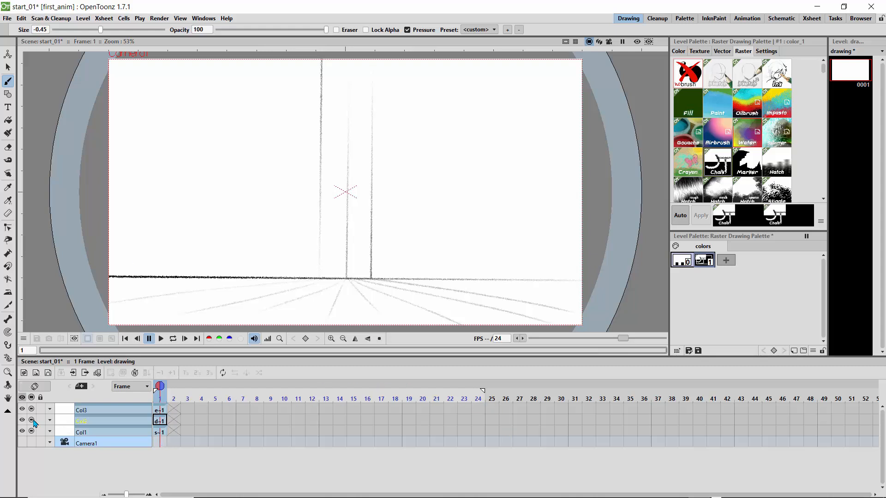
Step: On frame 1 of the drawing level, draw a circle at the frame top fitting between the two outer vertical guide lines
left_click(66, 430)
left_click(66, 421)
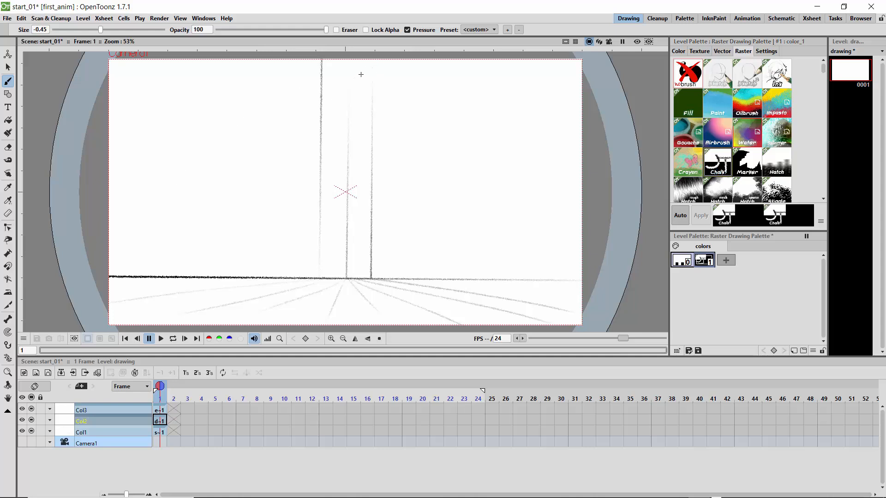
mouse_move(341, 63)
left_mouse_down()
mouse_move(321, 82)
mouse_move(334, 106)
mouse_move(355, 108)
mouse_move(368, 95)
mouse_move(364, 68)
left_mouse_up()
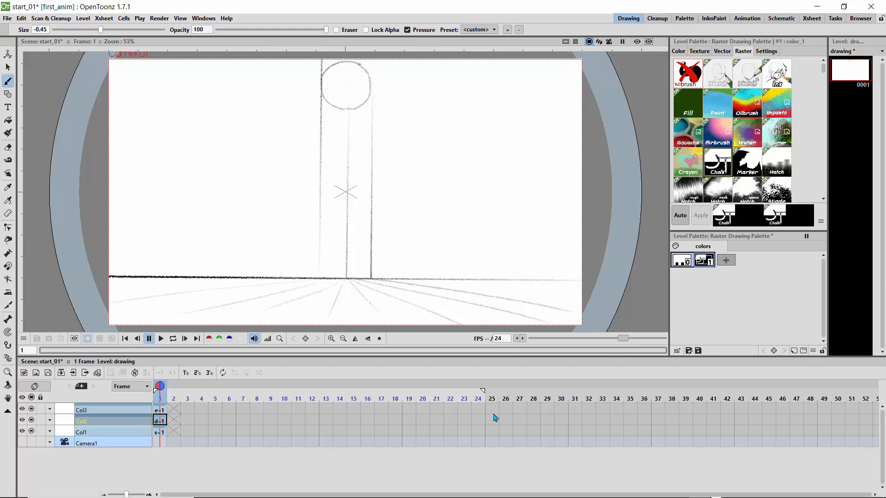
Step: Extend the playback range to frame 25, look at the drawing level's frame 25 and go back to frame 1
left_click_drag(483, 393, 494, 393)
left_click(492, 421)
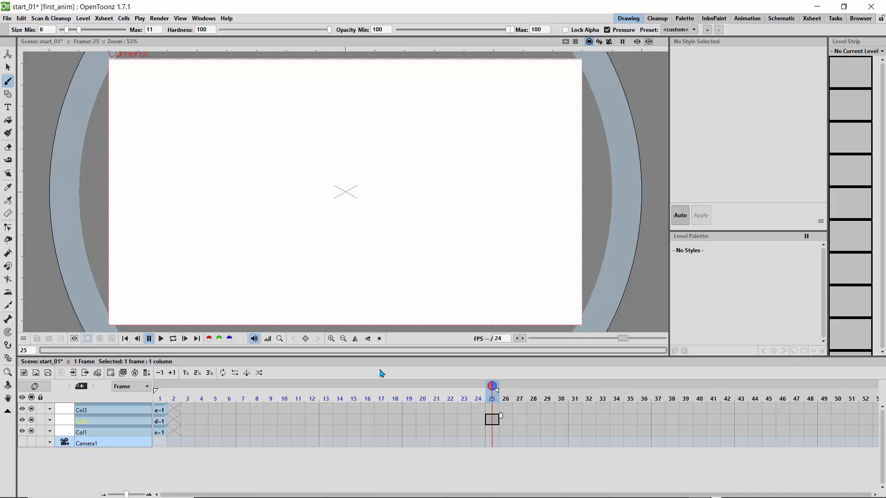
left_click(160, 400)
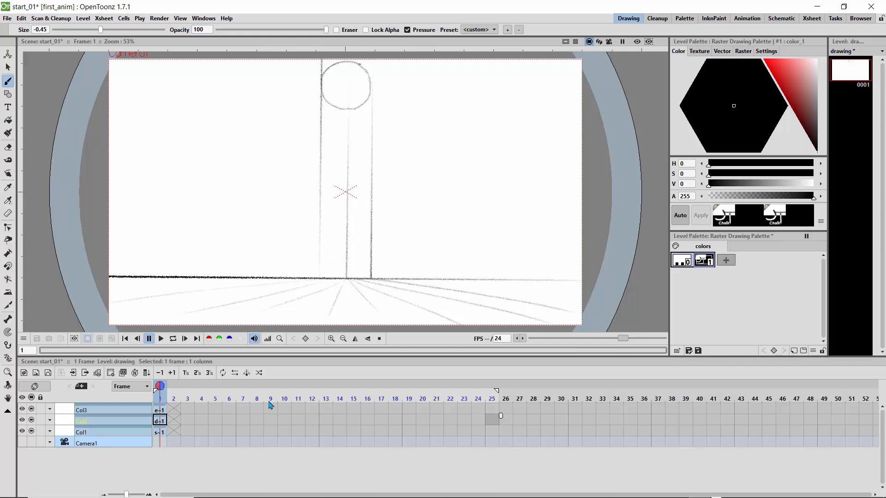
Step: In the Xsheet room, extend the exposure of the sketch level's drawing 1 to frame 25
left_click(66, 436)
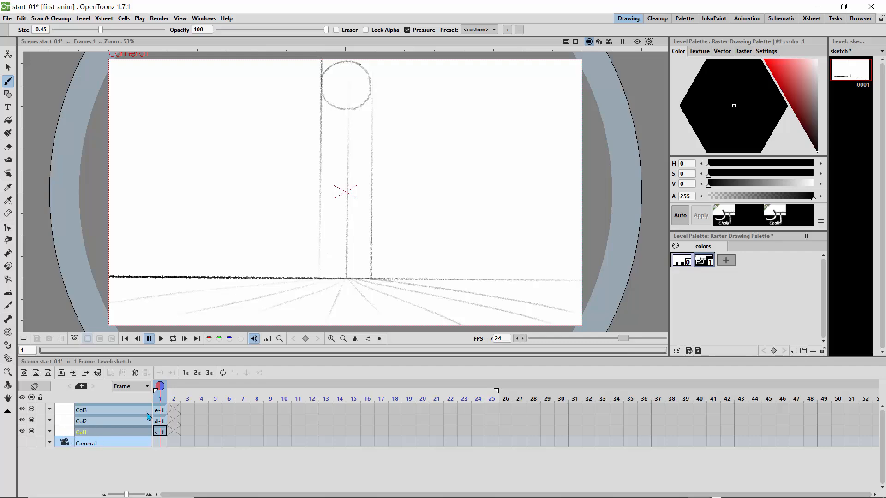
left_click(810, 19)
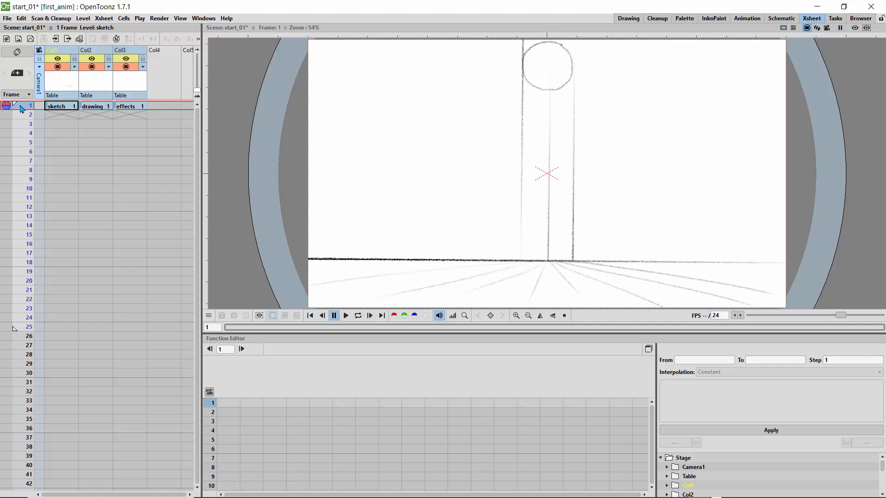
left_click(52, 110)
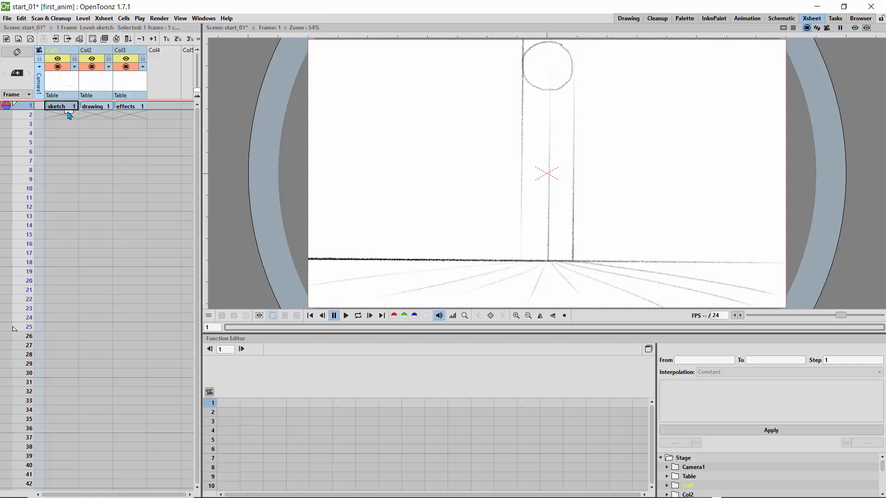
left_click(90, 111)
left_click(125, 109)
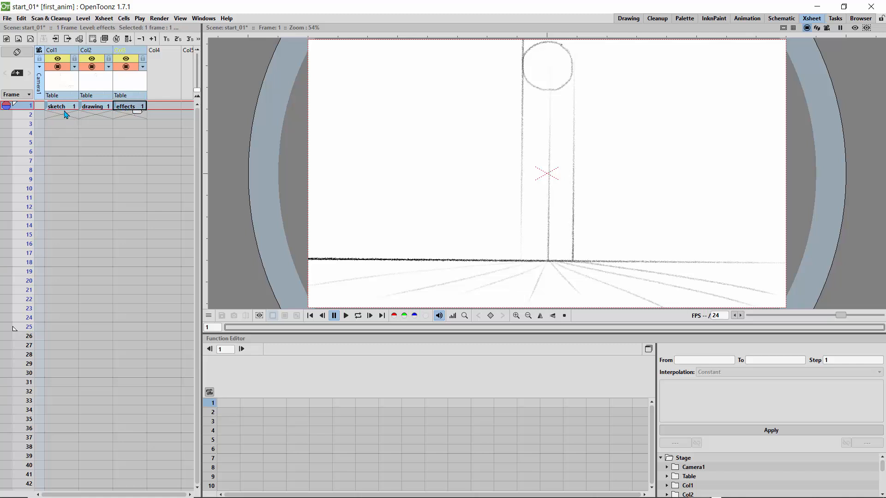
left_click(66, 114)
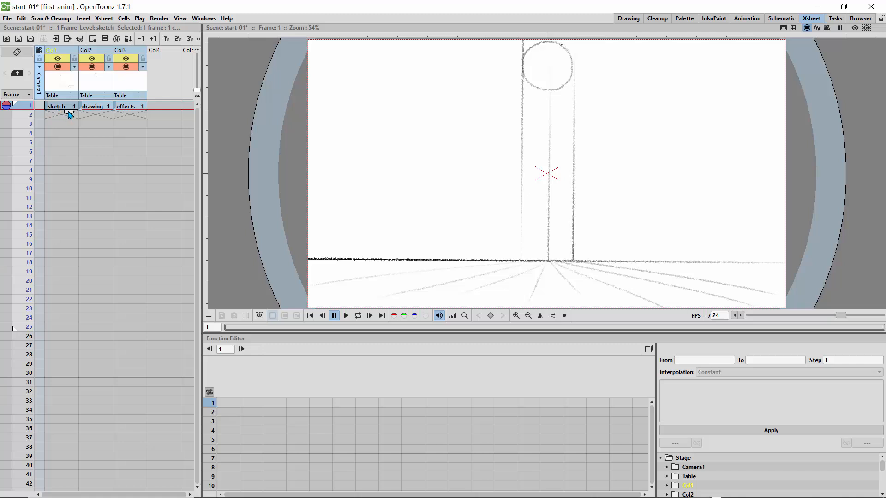
mouse_move(68, 112)
left_mouse_down()
mouse_move(77, 170)
mouse_move(65, 335)
left_mouse_up()
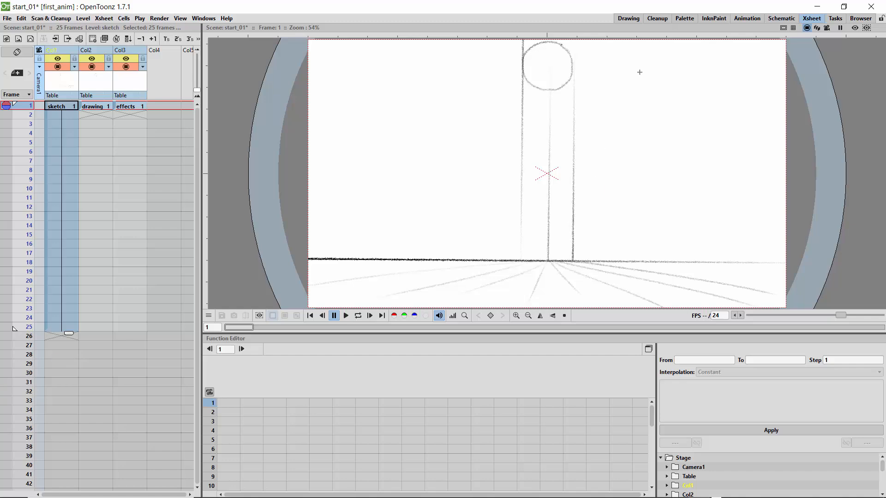
Step: Back in the Drawing room, add an arrow and a handwritten "start" label beside the circle on the sketch level
left_click(630, 19)
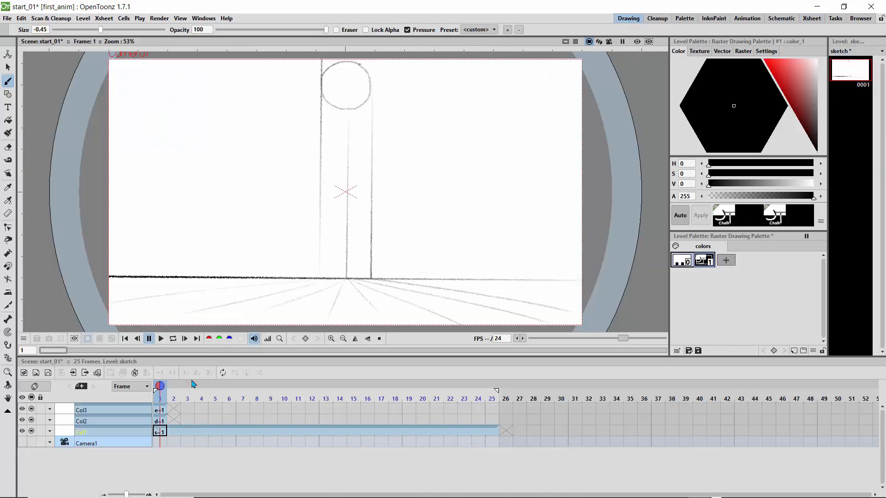
mouse_move(176, 393)
left_mouse_down()
mouse_move(494, 401)
mouse_move(401, 405)
mouse_move(168, 392)
left_mouse_up()
left_click(68, 434)
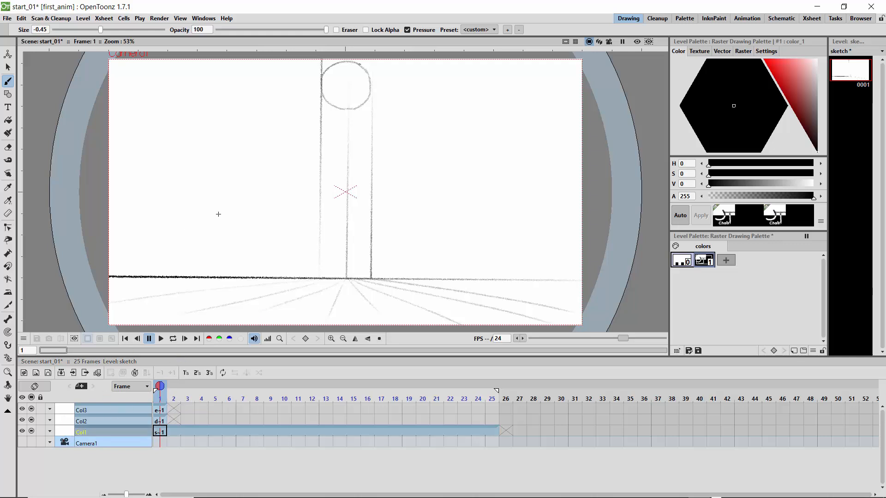
mouse_move(297, 82)
left_mouse_down()
mouse_move(270, 82)
mouse_move(275, 86)
left_mouse_up()
left_click_drag(216, 75, 249, 90)
left_click_drag(245, 83, 254, 86)
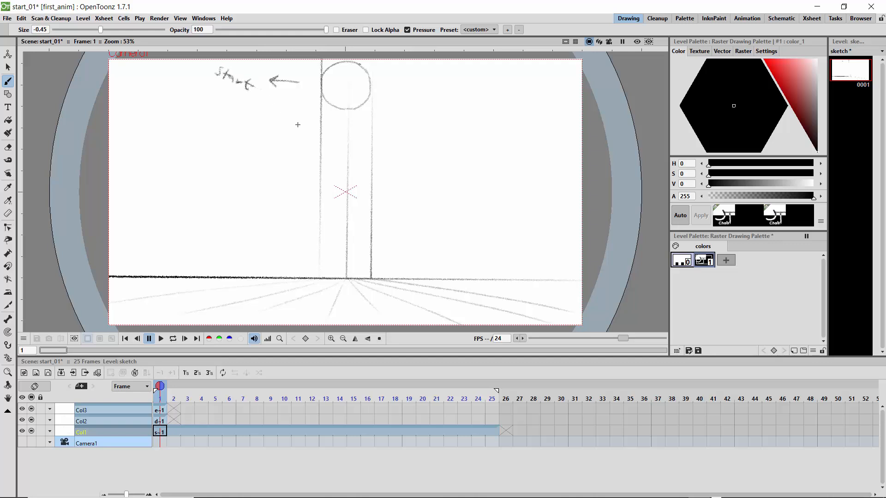
Step: Sketch a vertical double-headed timing arrow beside the guide lines, with a midpoint tick and handwritten labels 1, 12 and 25
mouse_move(159, 388)
left_mouse_down()
mouse_move(471, 402)
mouse_move(135, 404)
mouse_move(480, 402)
mouse_move(150, 407)
left_mouse_up()
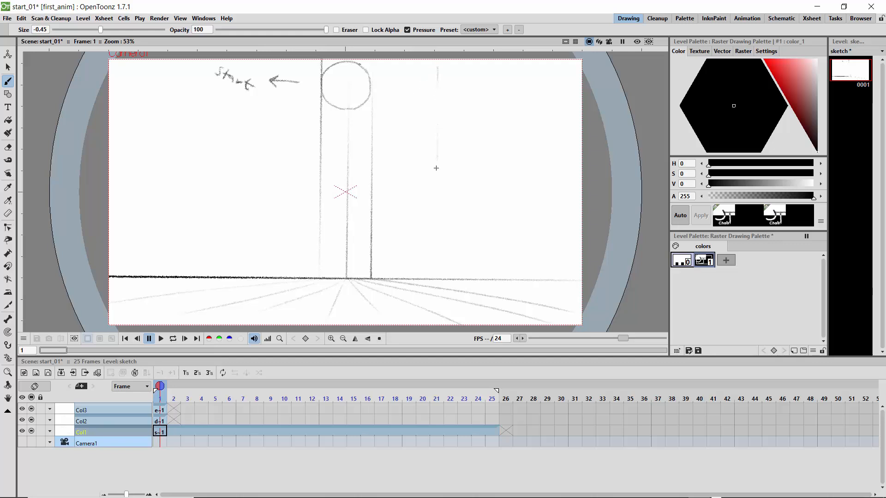
left_click_drag(436, 168, 431, 272)
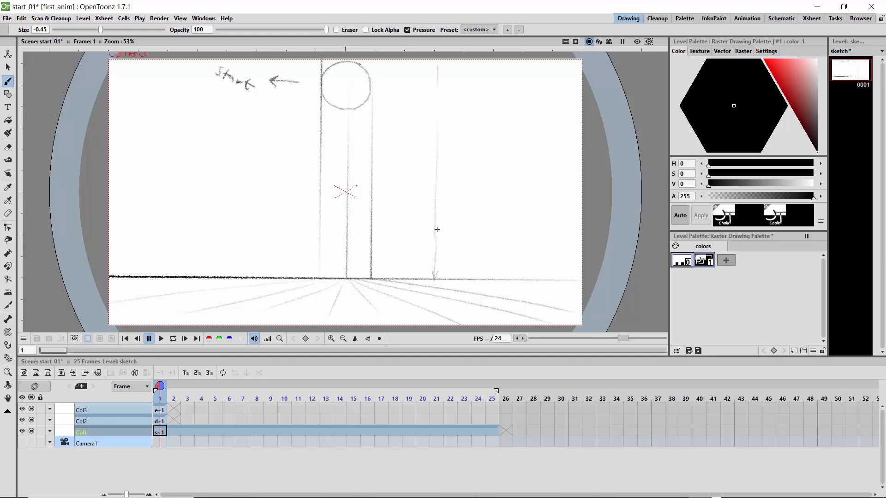
left_click_drag(437, 69, 438, 69)
left_click_drag(444, 170, 431, 170)
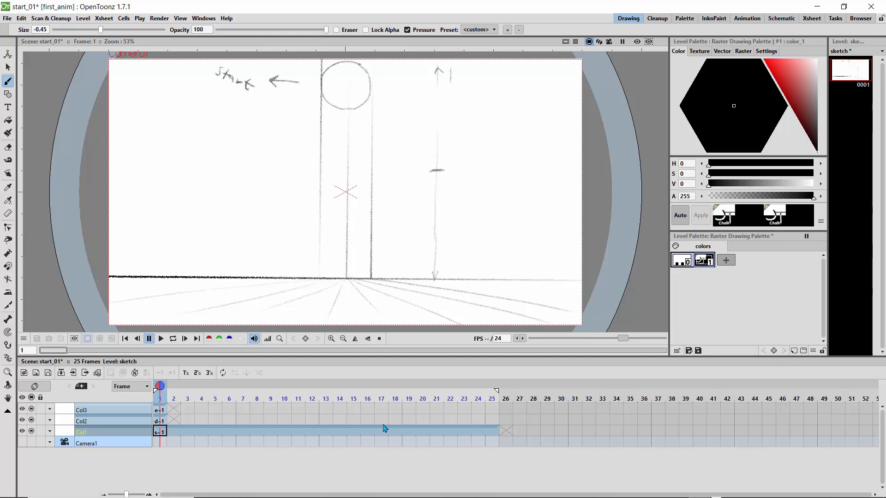
mouse_move(159, 387)
left_mouse_down()
mouse_move(464, 392)
mouse_move(173, 392)
mouse_move(167, 373)
left_mouse_up()
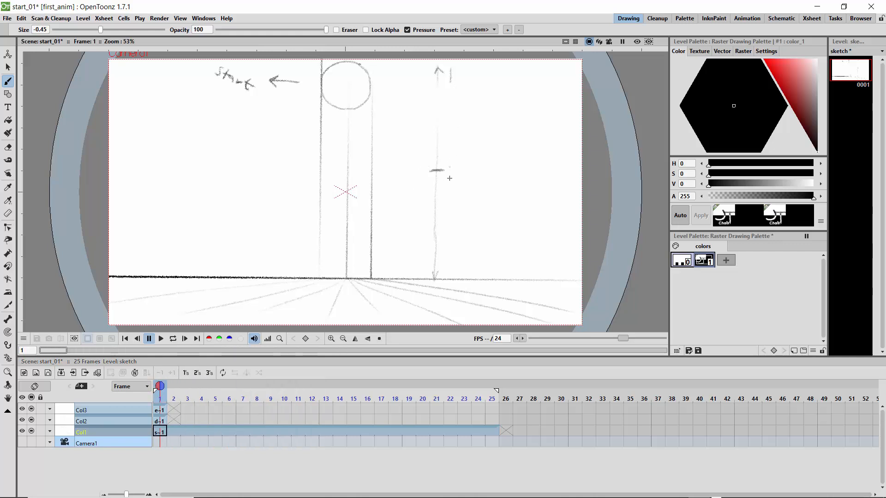
mouse_move(451, 167)
left_mouse_down()
mouse_move(449, 176)
mouse_move(462, 176)
left_mouse_up()
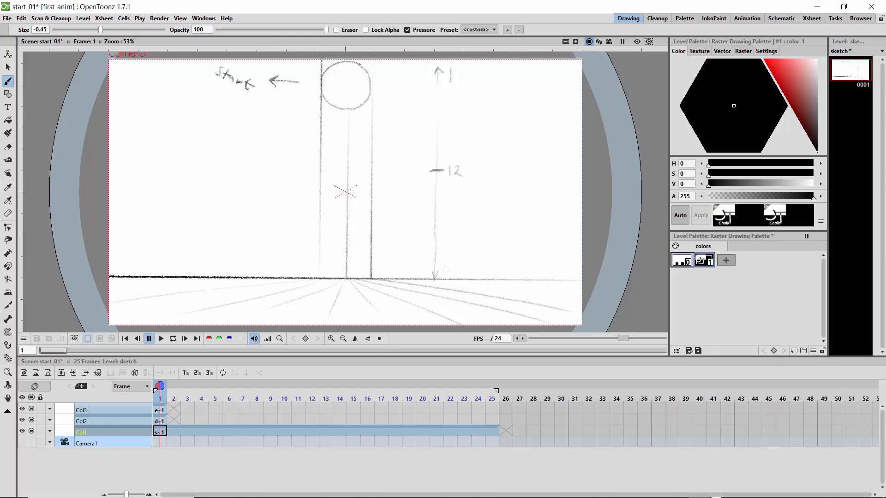
left_click_drag(457, 276, 456, 277)
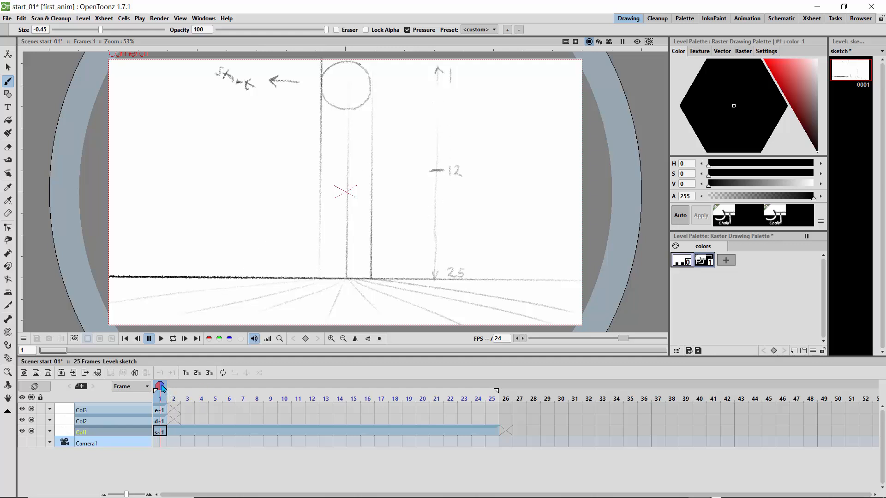
Step: Move to frame 2, turn on onion skin for frame 1 and select frame 2 of the drawing level
left_click_drag(161, 388, 173, 390)
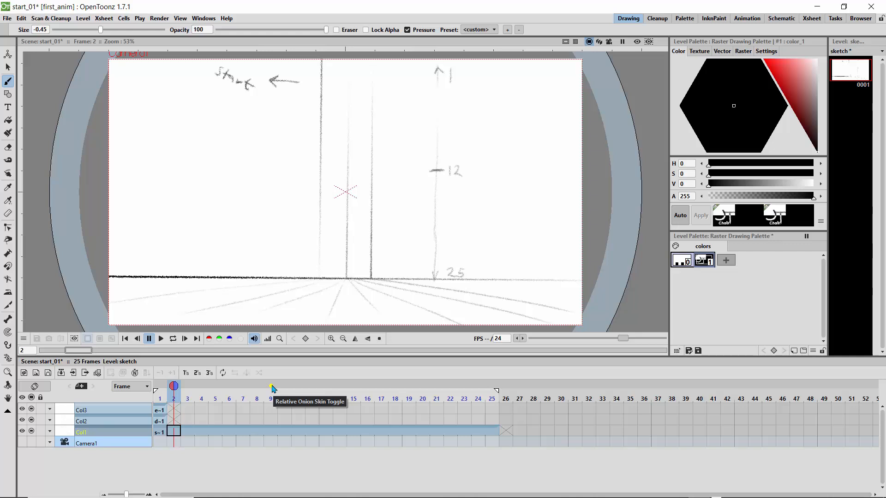
left_click(159, 386)
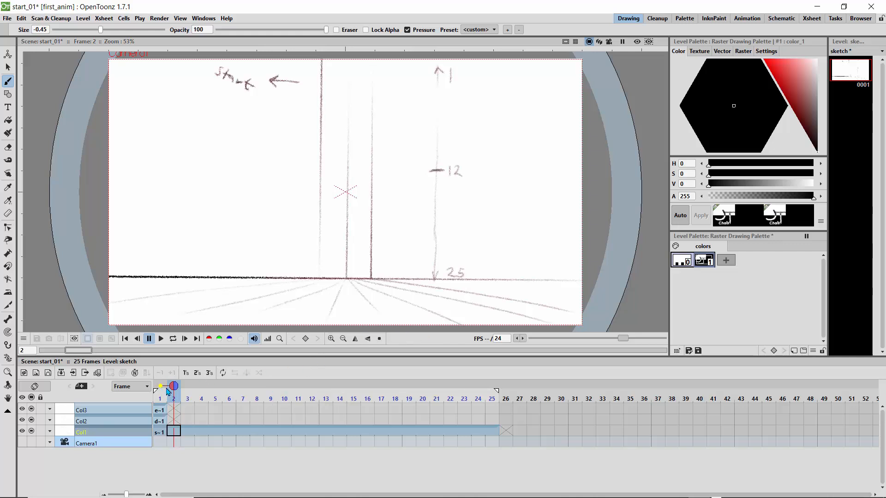
mouse_move(167, 387)
left_mouse_down()
mouse_move(183, 386)
mouse_move(172, 387)
left_mouse_up()
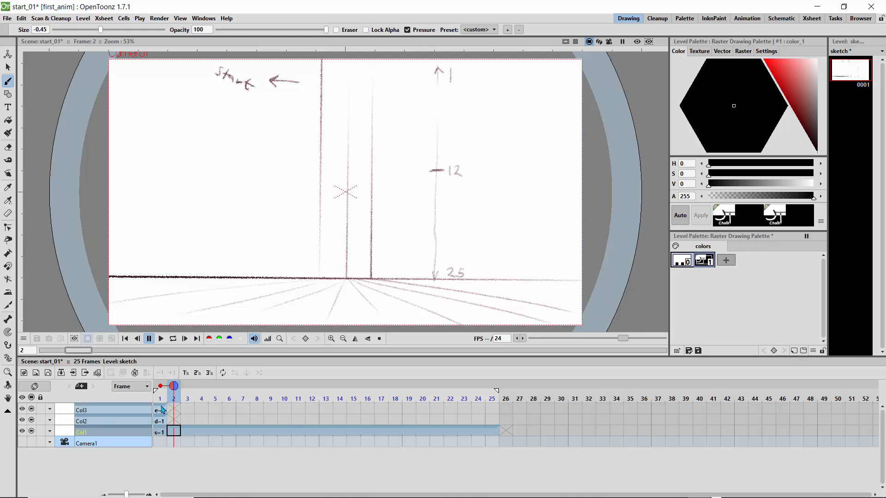
left_click(75, 422)
left_click(176, 421)
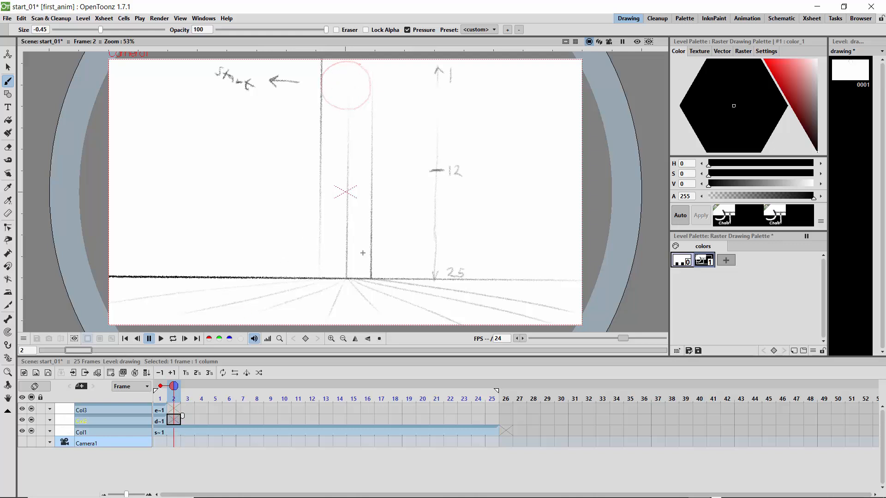
Step: Toggle the frame 1 onion skin off and on to compare the circle's ghost image, leaving it off
left_click(160, 387)
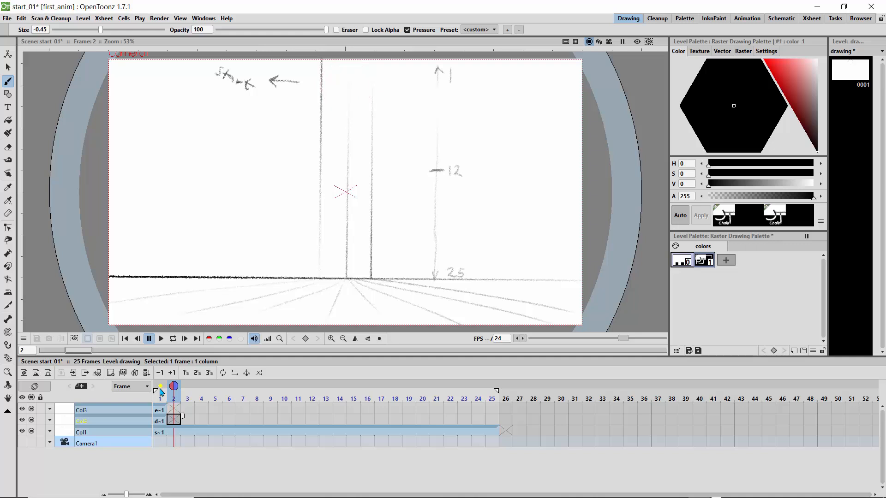
mouse_move(174, 387)
left_mouse_down()
mouse_move(282, 392)
mouse_move(152, 390)
mouse_move(205, 394)
mouse_move(174, 395)
left_mouse_up()
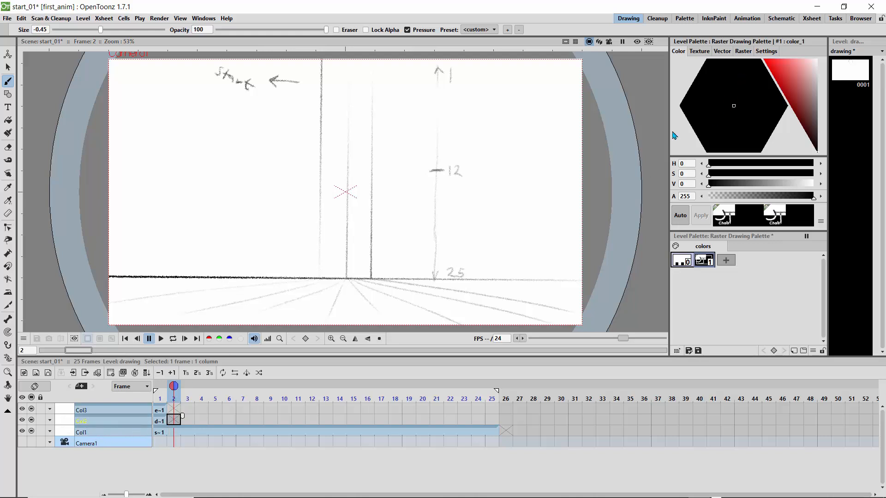
left_click(160, 387)
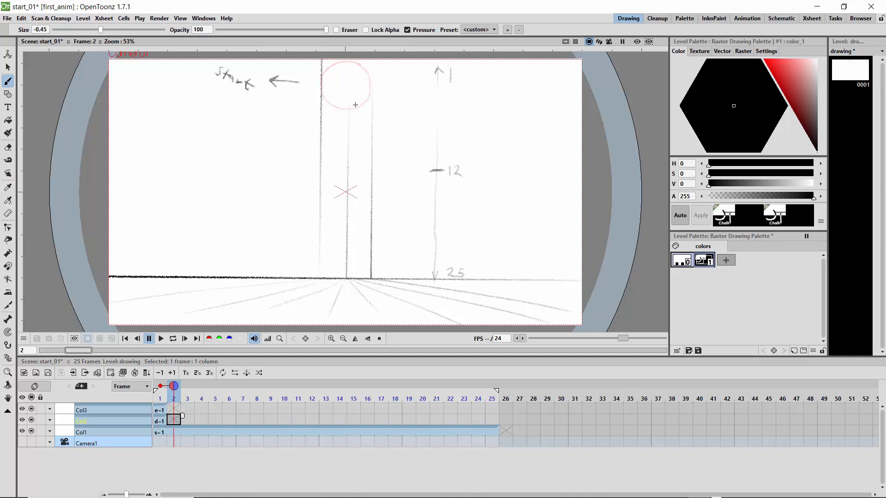
left_click(155, 387)
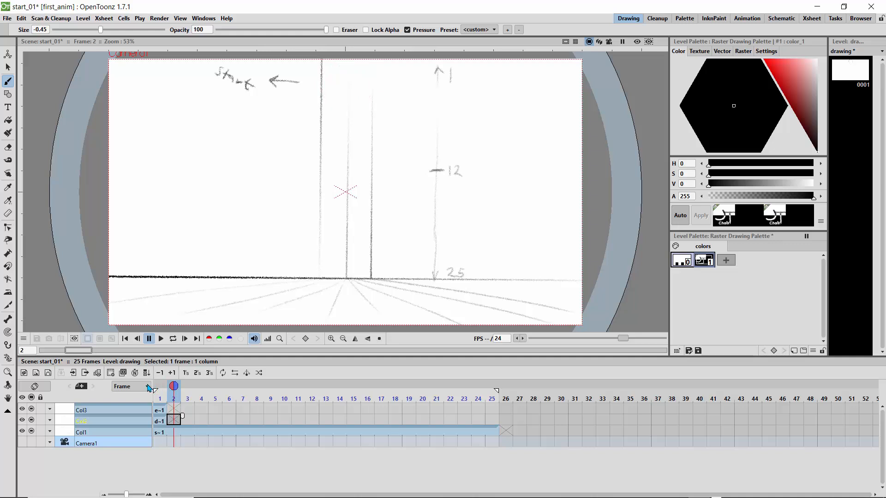
Step: Move the current frame to 25 and turn on onion skin for frame 1
mouse_move(173, 388)
left_mouse_down()
mouse_move(155, 388)
mouse_move(172, 388)
left_mouse_up()
left_click_drag(174, 392, 491, 392)
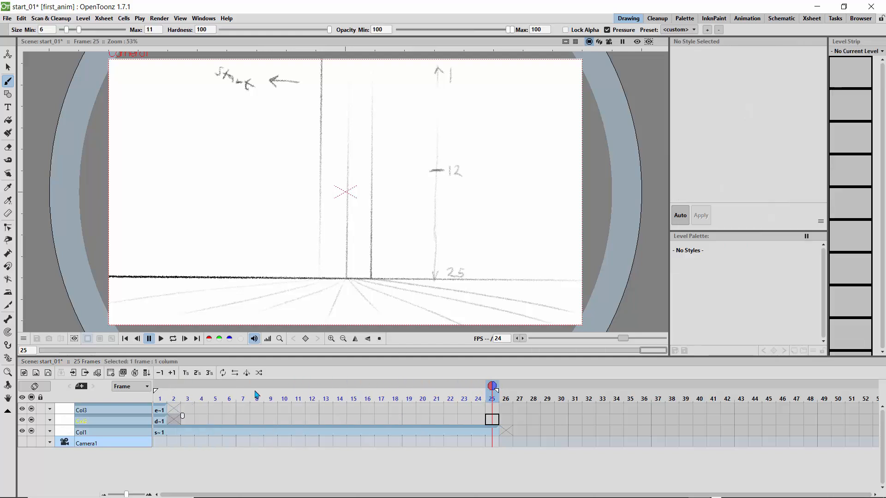
left_click(159, 386)
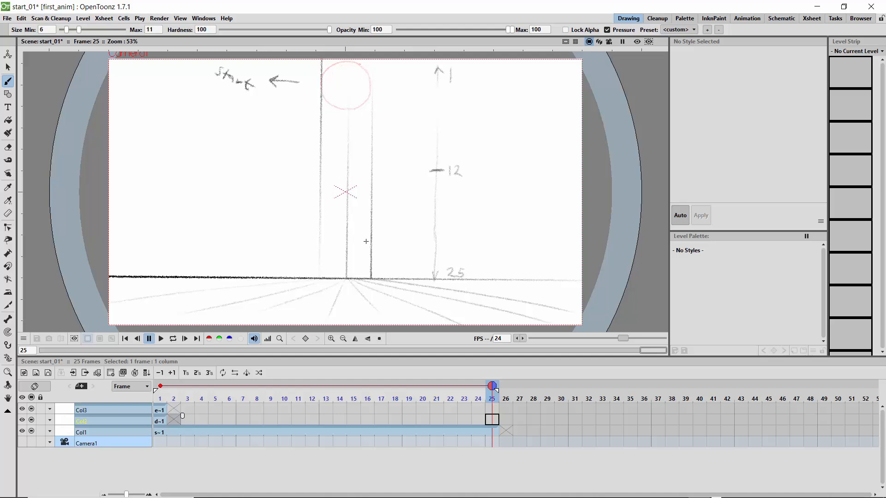
Step: Try a freehand circle resting on the horizon at frame 25 of the drawing level, and undo it
left_click_drag(366, 237, 349, 231)
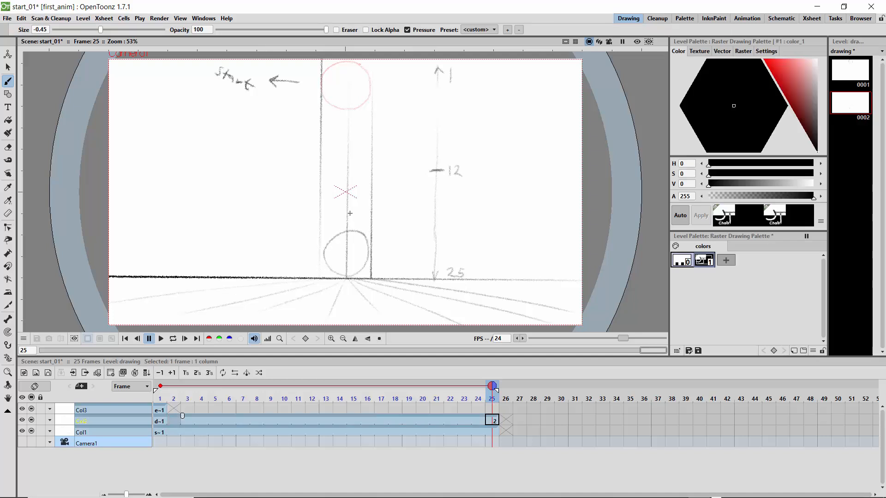
key("ctrl+z")
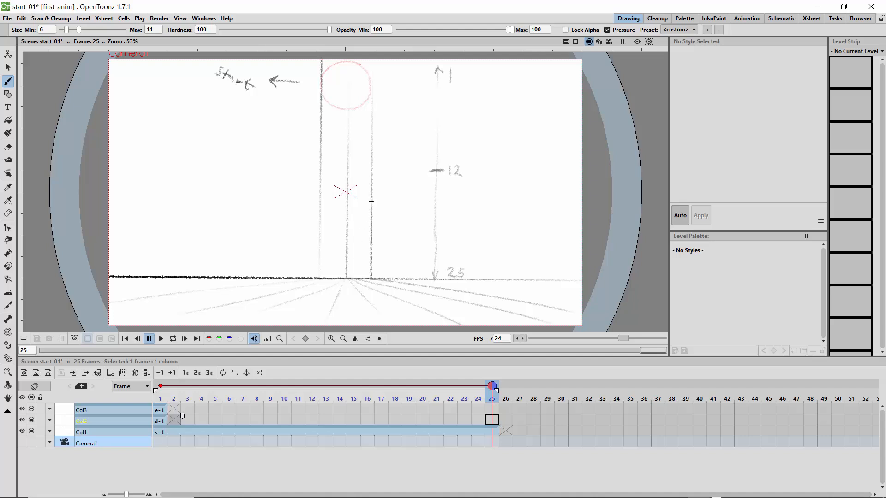
Step: Draw a freehand circle resting on the horizon at frame 25 of the drawing level, and scrub between frames 12 and 25 to check it
left_click_drag(368, 242, 344, 233)
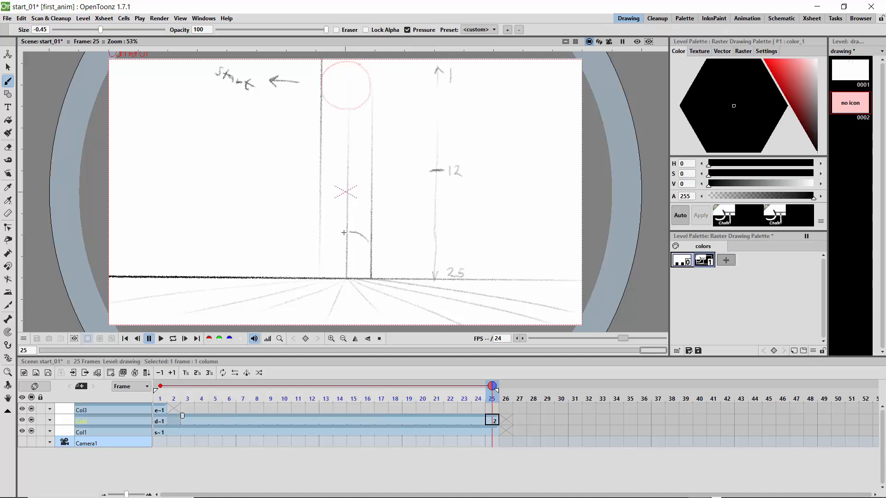
mouse_move(325, 267)
left_mouse_down()
mouse_move(363, 271)
mouse_move(364, 233)
left_mouse_up()
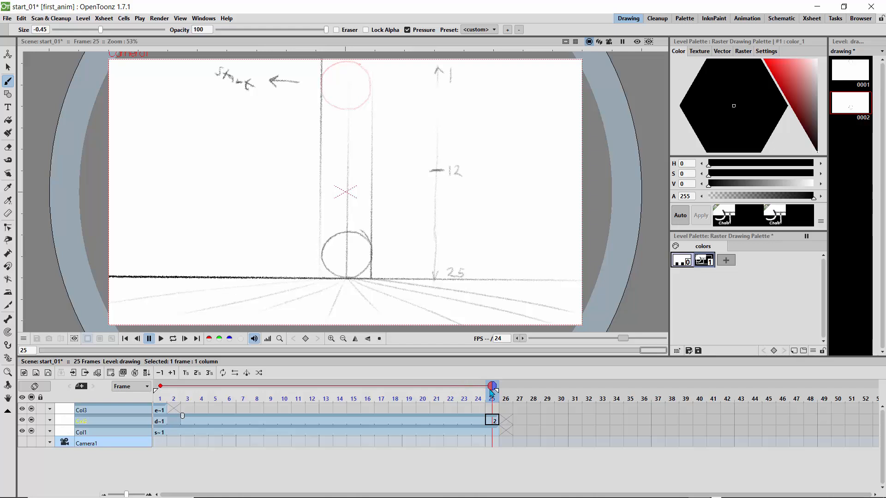
left_click_drag(491, 386, 314, 389)
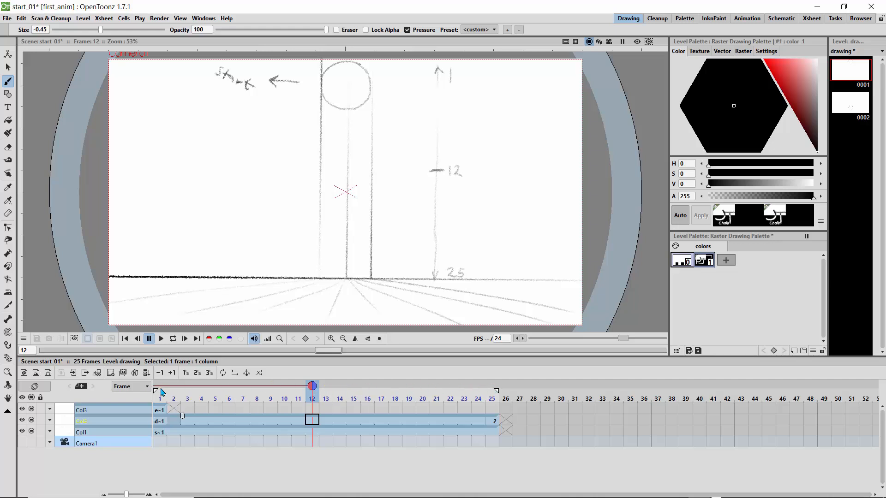
left_click_drag(314, 387, 353, 388)
left_click_drag(411, 388, 491, 389)
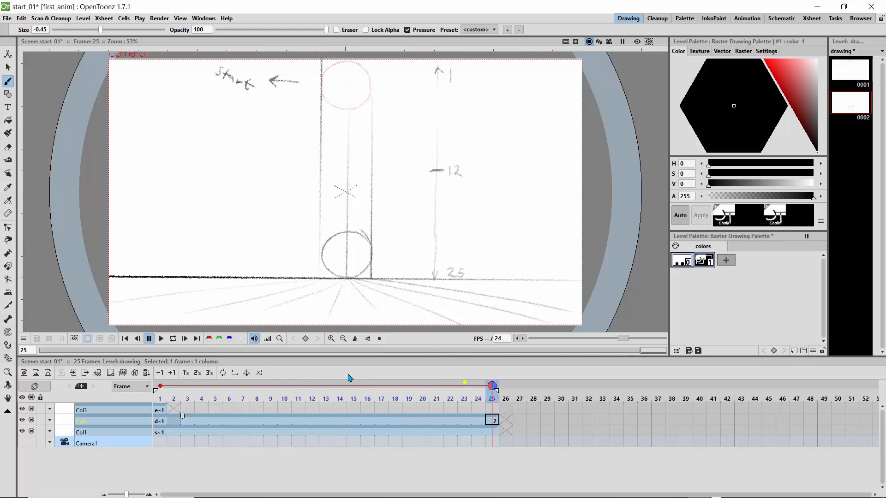
Step: At frame 12, turn on onion skin for frames 1 and 25 and draw a freehand circle level with the 12 mark between the guide lines
left_click(160, 386)
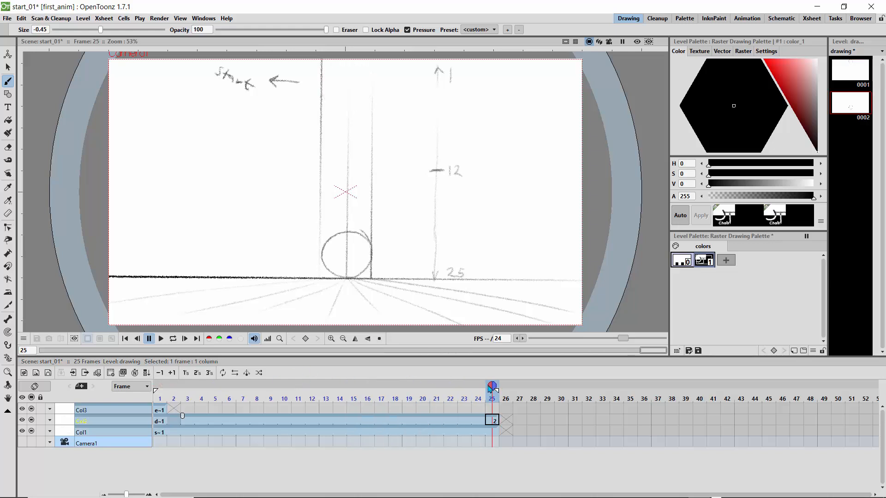
mouse_move(491, 386)
left_mouse_down()
mouse_move(271, 386)
mouse_move(495, 391)
mouse_move(299, 388)
mouse_move(316, 391)
left_mouse_up()
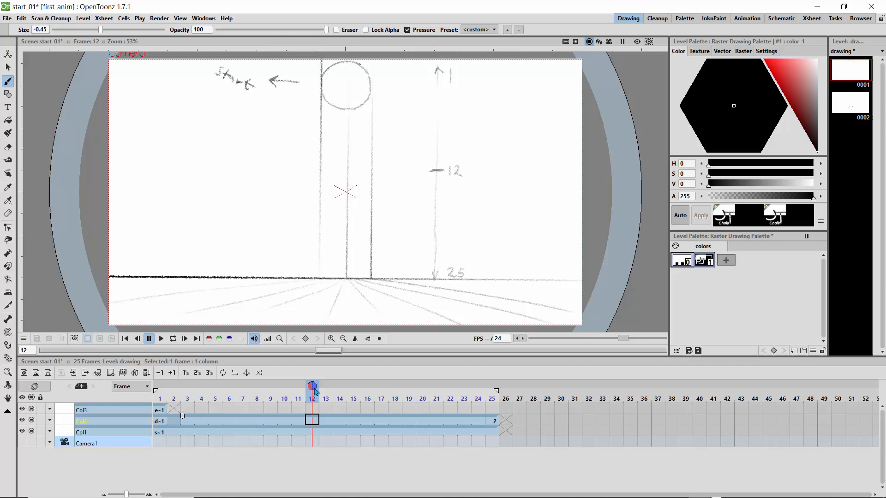
left_click(493, 388)
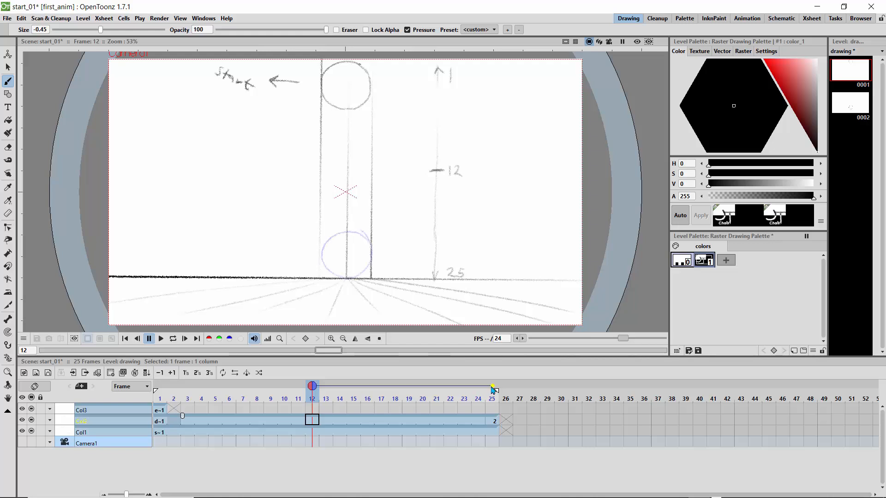
left_click(160, 387)
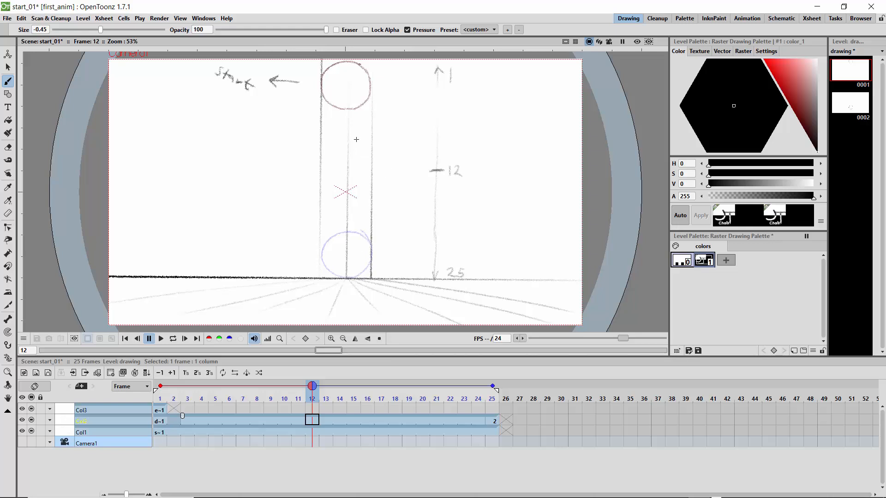
mouse_move(369, 163)
left_mouse_down()
mouse_move(347, 153)
mouse_move(330, 159)
mouse_move(322, 178)
mouse_move(330, 195)
left_mouse_up()
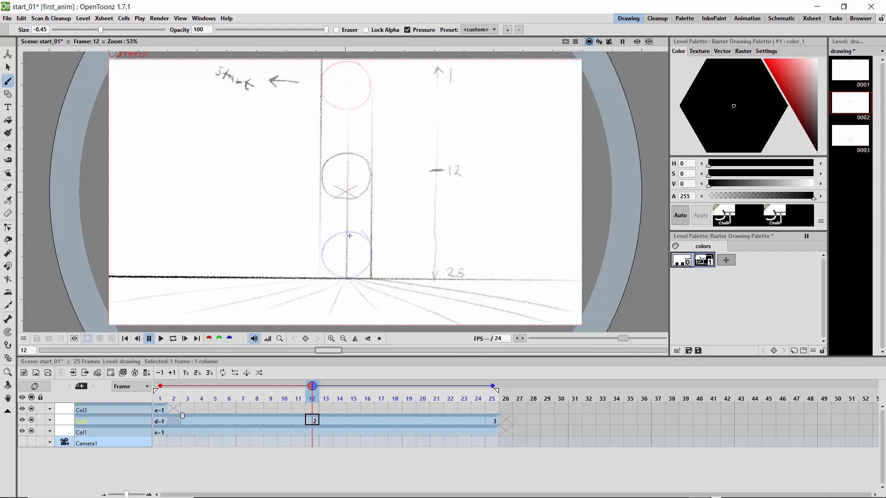
Step: Turn off onion skin for frames 1 and 25, return to frame 25 and save the scene
left_click(159, 389)
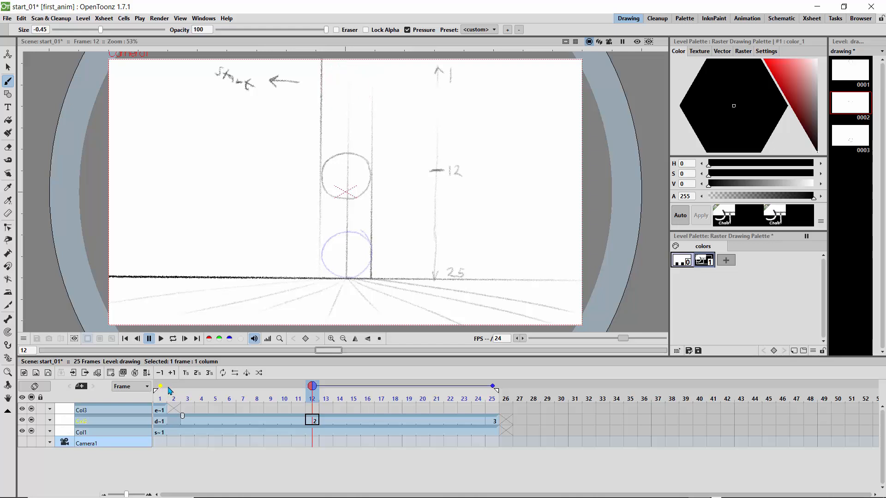
left_click(493, 389)
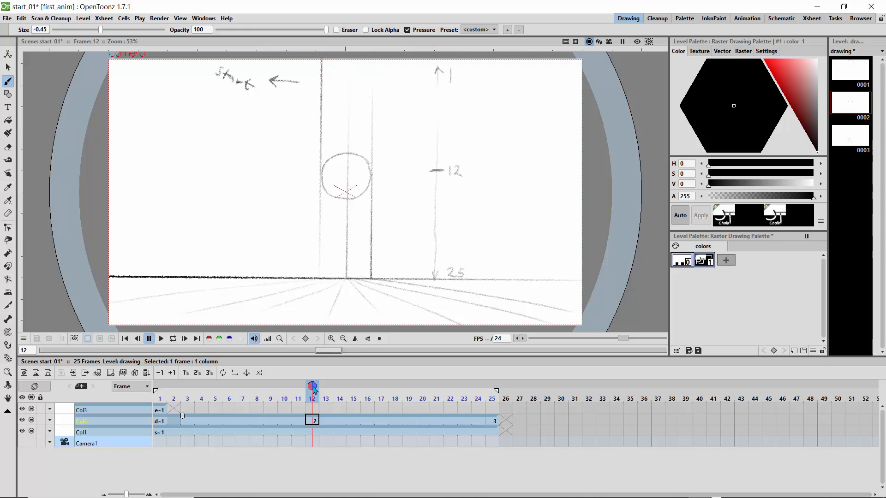
mouse_move(312, 386)
left_mouse_down()
mouse_move(152, 388)
mouse_move(492, 392)
mouse_move(496, 406)
left_mouse_up()
key("ctrl+s")
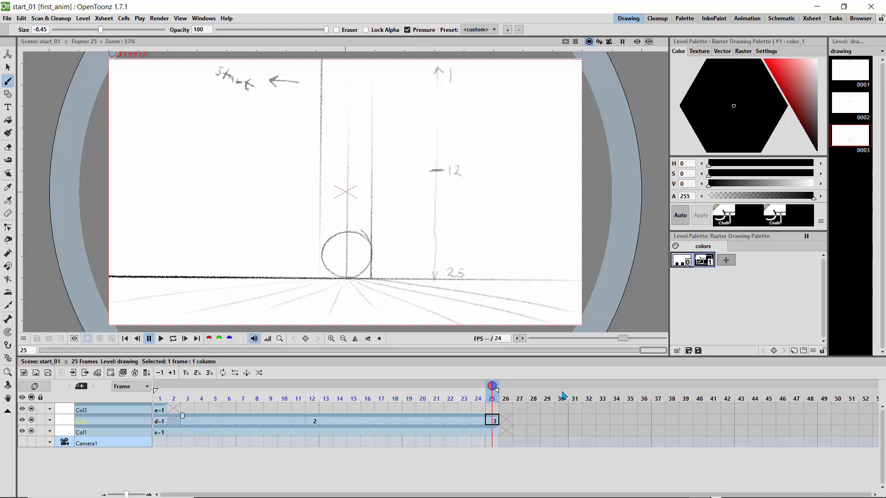
Step: At frame 2, turn on onion skin for frames 1 and 3 and draw a circle slightly below the first one
mouse_move(496, 390)
left_mouse_down()
mouse_move(162, 385)
mouse_move(174, 388)
left_mouse_up()
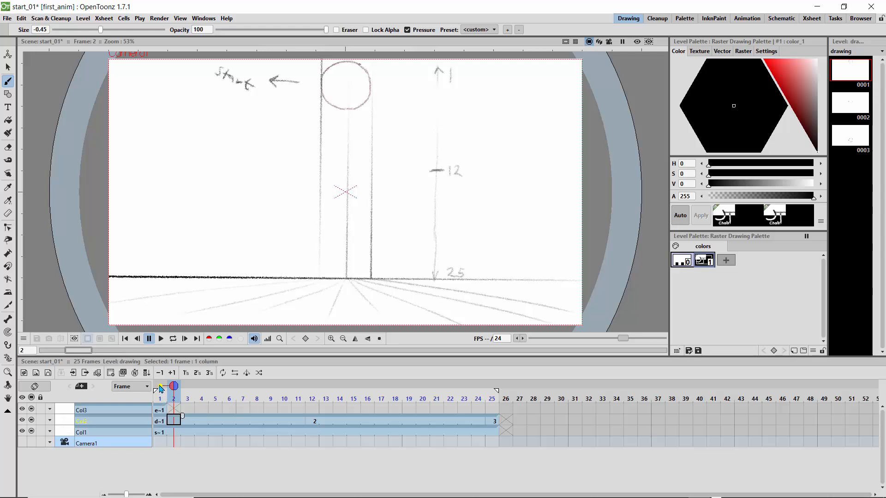
left_click(161, 387)
left_click(188, 386)
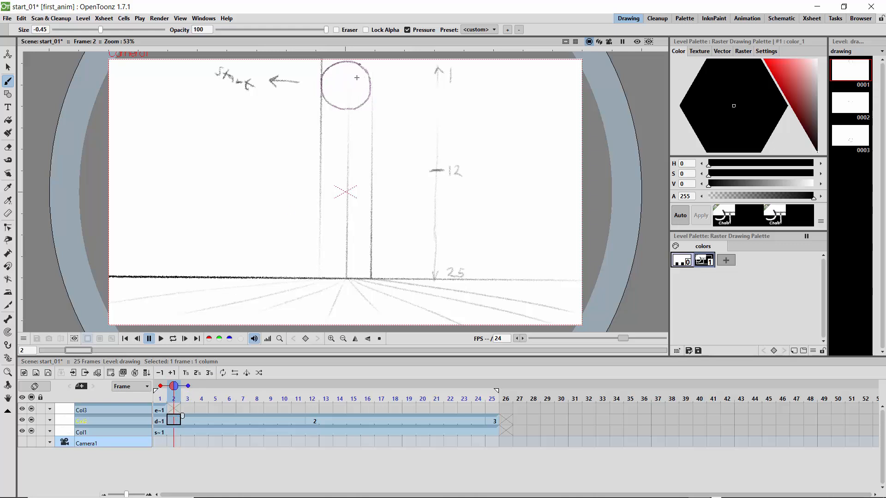
key("alt+d")
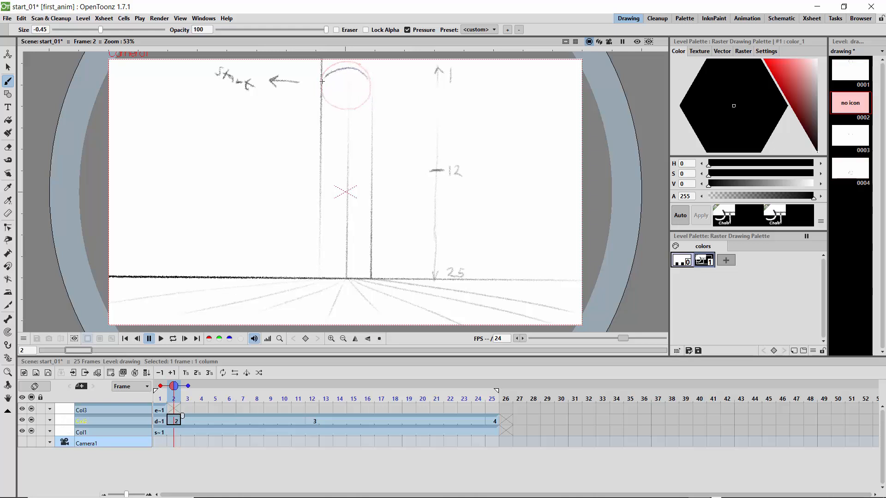
left_click_drag(371, 86, 369, 96)
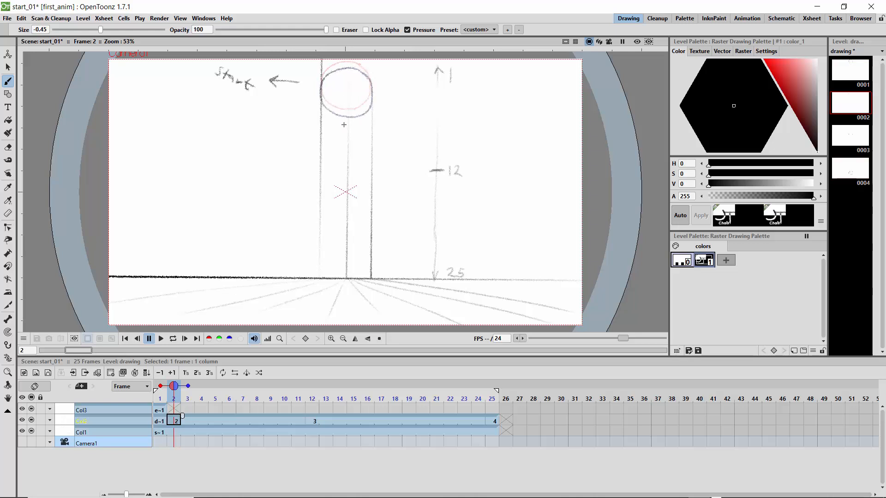
Step: Draw a freehand circle on each of frames 3, 4 and 5, each slightly lower than the preceding frame's ghost image
left_click_drag(177, 389, 187, 390)
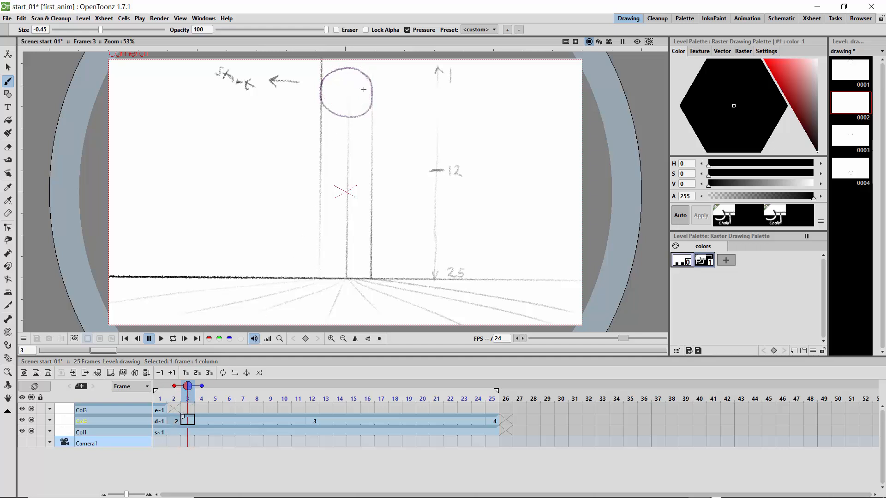
left_click_drag(370, 87, 353, 77)
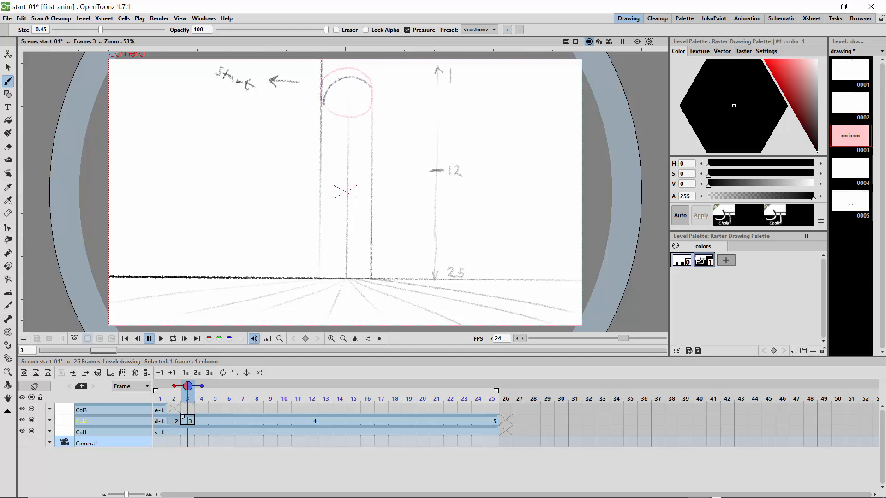
mouse_move(324, 108)
left_mouse_down()
mouse_move(345, 124)
mouse_move(365, 119)
mouse_move(373, 99)
mouse_move(354, 75)
left_mouse_up()
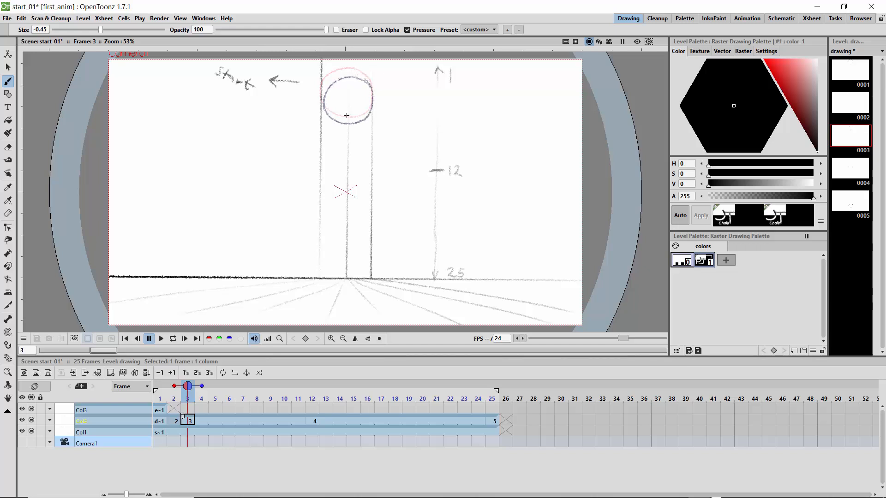
left_click_drag(194, 392, 201, 391)
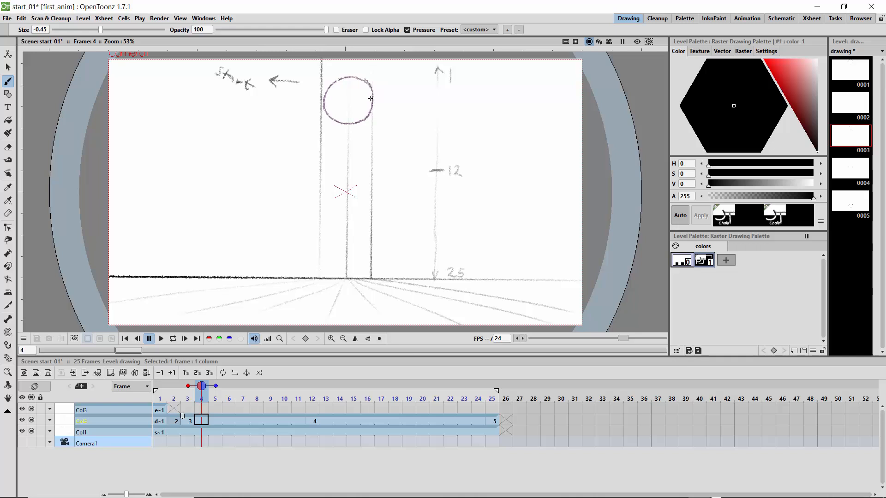
left_click_drag(370, 99, 349, 85)
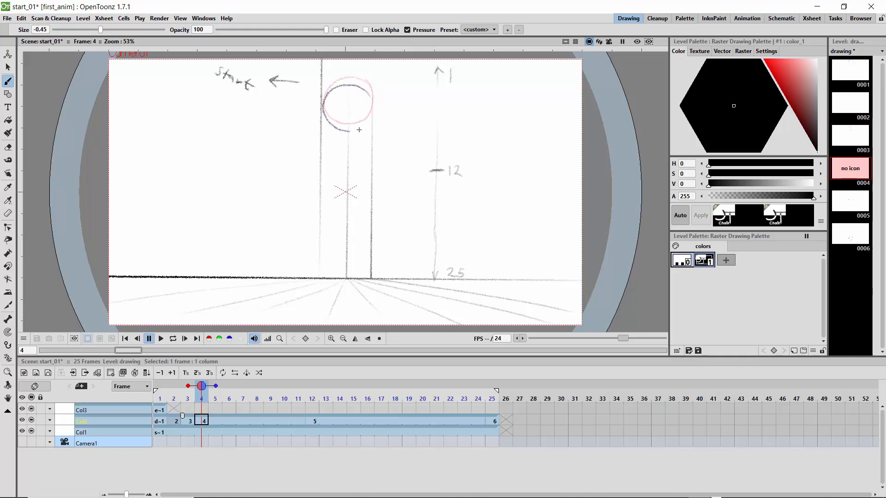
left_click_drag(359, 130, 364, 92)
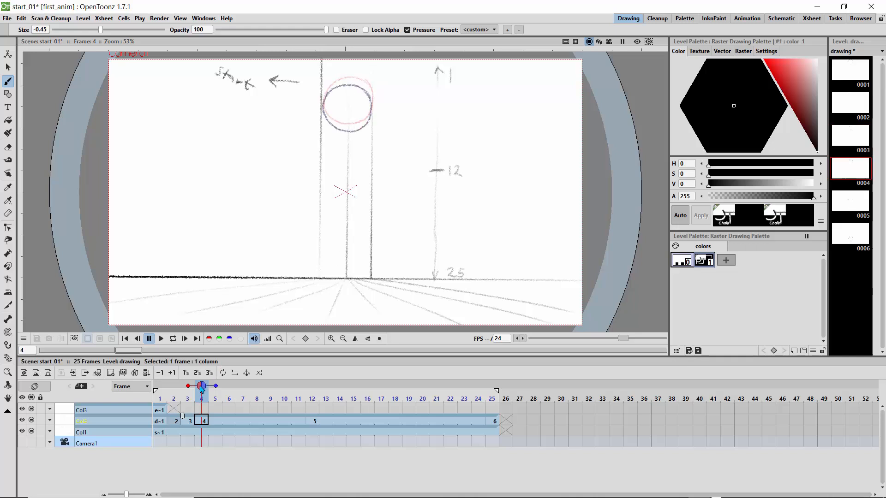
left_click_drag(201, 390, 216, 390)
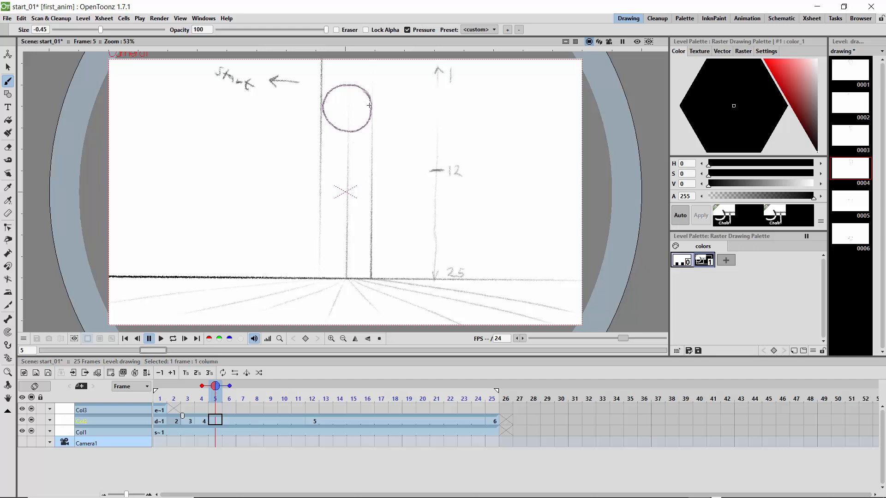
left_click_drag(369, 102, 361, 96)
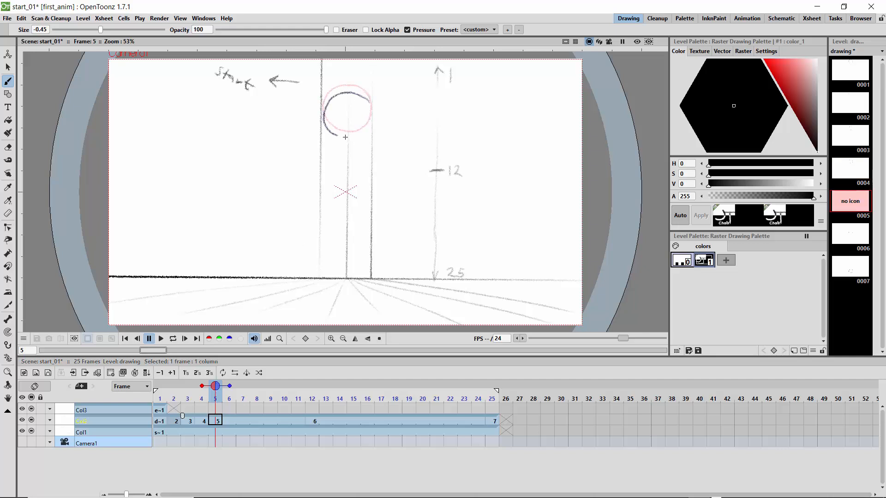
mouse_move(345, 137)
left_mouse_down()
mouse_move(363, 132)
mouse_move(371, 110)
mouse_move(358, 93)
left_mouse_up()
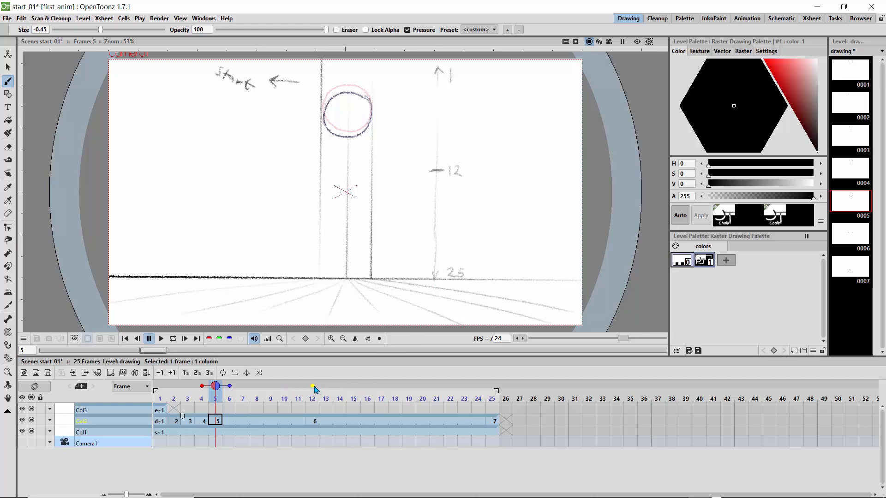
Step: Turn on onion skin for frame 12 as a target and draw the next lower circle on frame 6
left_click(313, 387)
left_click_drag(217, 388, 229, 389)
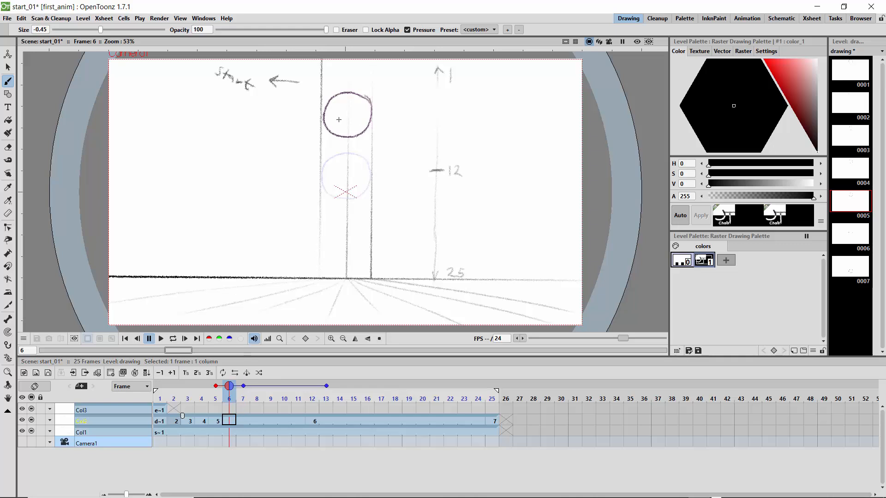
mouse_move(368, 115)
left_mouse_down()
mouse_move(341, 105)
mouse_move(324, 119)
mouse_move(324, 131)
mouse_move(351, 146)
mouse_move(367, 139)
mouse_move(370, 121)
left_mouse_up()
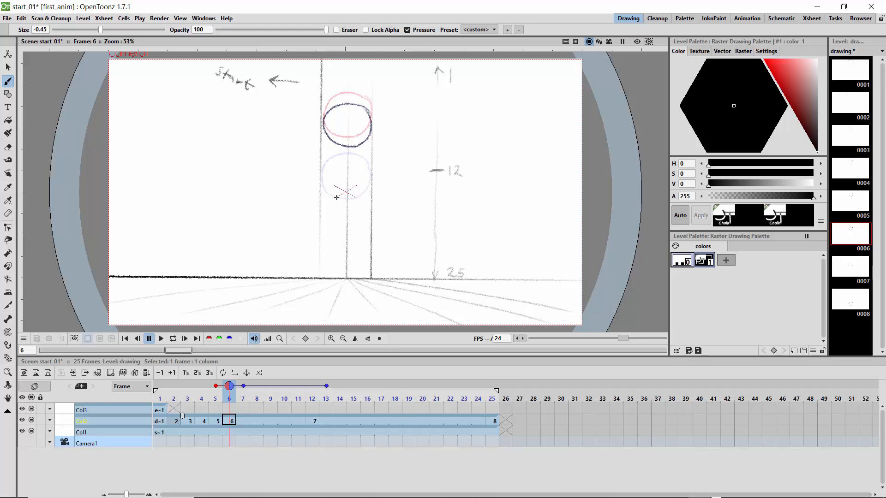
Step: Draw a freehand circle on each of frames 7, 8 and 9, stepping it down toward the ghost of the middle key drawing
left_click_drag(233, 389, 243, 387)
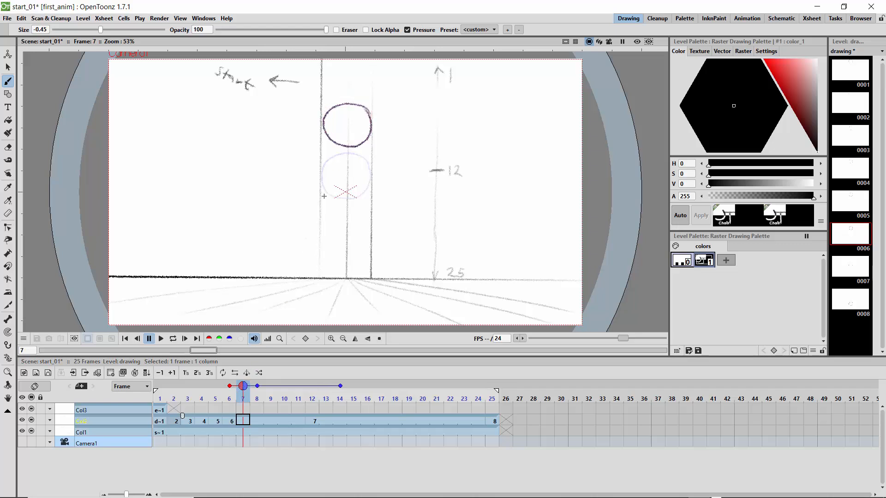
mouse_move(369, 130)
left_mouse_down()
mouse_move(343, 116)
mouse_move(329, 123)
mouse_move(325, 151)
mouse_move(338, 162)
mouse_move(358, 162)
mouse_move(369, 143)
mouse_move(369, 123)
mouse_move(351, 117)
left_mouse_up()
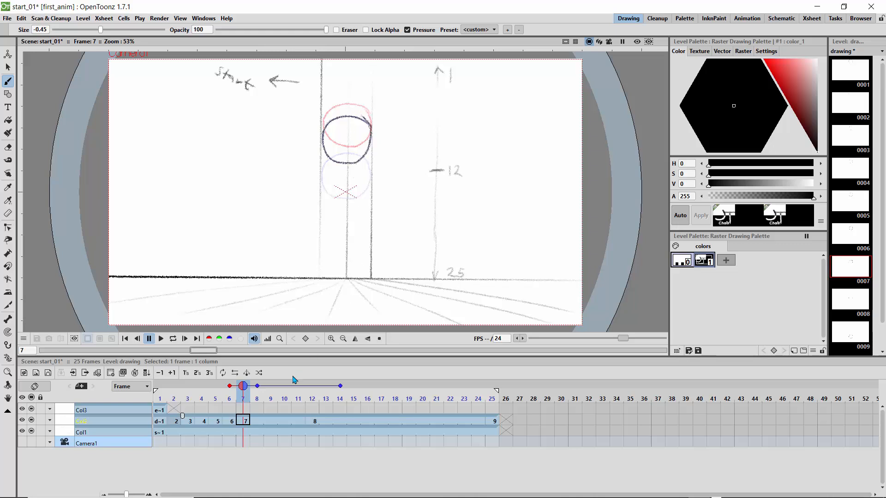
left_click_drag(243, 387, 256, 386)
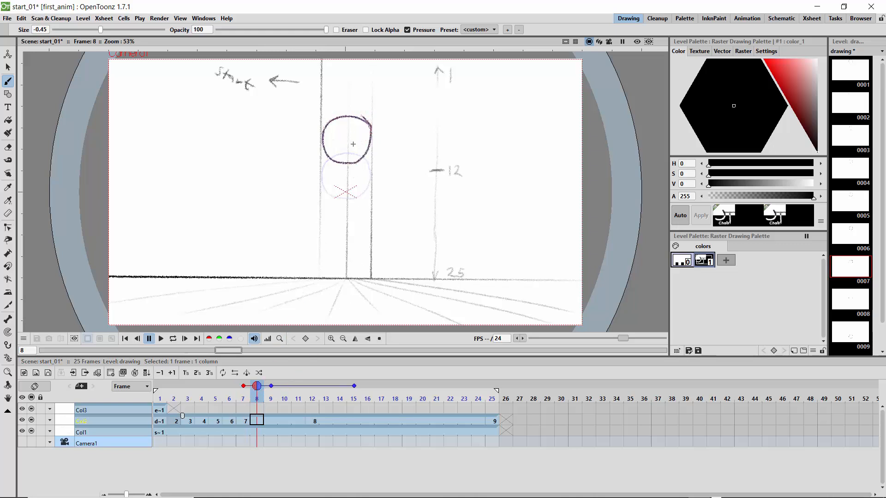
mouse_move(362, 126)
left_mouse_down()
mouse_move(328, 131)
mouse_move(323, 151)
mouse_move(331, 165)
mouse_move(359, 168)
mouse_move(370, 146)
mouse_move(357, 125)
left_mouse_up()
left_click_drag(257, 387, 269, 388)
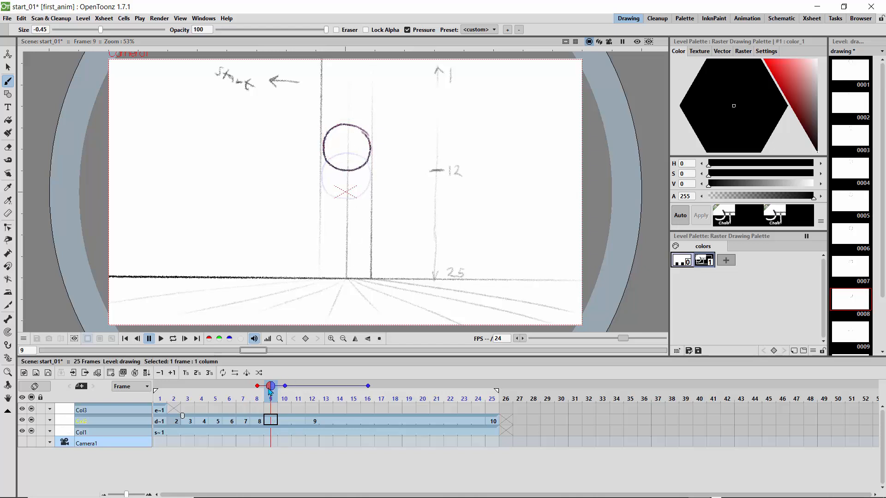
mouse_move(368, 141)
left_mouse_down()
mouse_move(333, 142)
mouse_move(323, 158)
mouse_move(334, 179)
mouse_move(359, 179)
mouse_move(369, 141)
left_mouse_up()
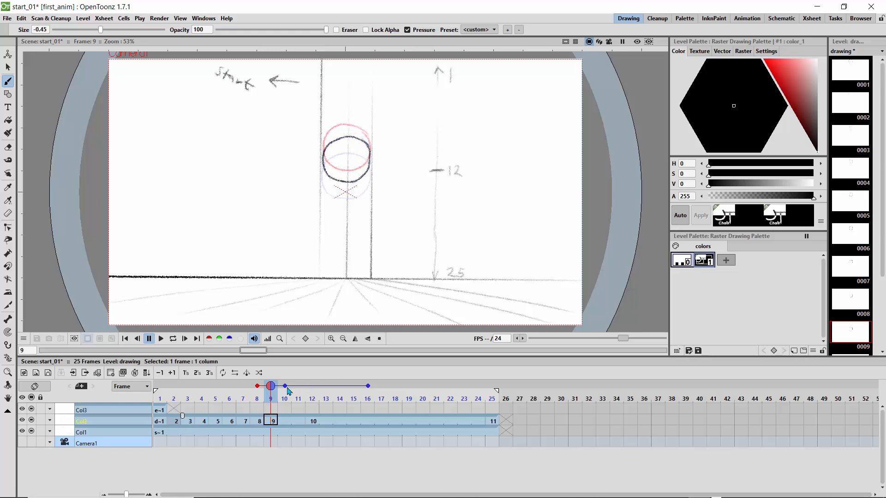
Step: Draw the circles on frames 10 and 11, closing the remaining gap to the frame 12 key drawing
left_click_drag(271, 388, 285, 388)
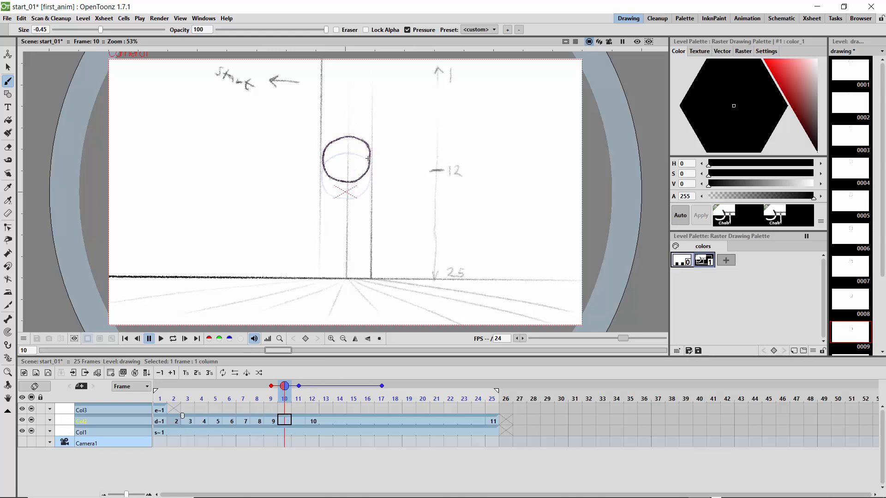
mouse_move(368, 158)
left_mouse_down()
mouse_move(348, 146)
mouse_move(325, 168)
left_mouse_up()
mouse_move(353, 190)
left_mouse_down()
mouse_move(368, 178)
mouse_move(362, 148)
left_mouse_up()
left_click(292, 391)
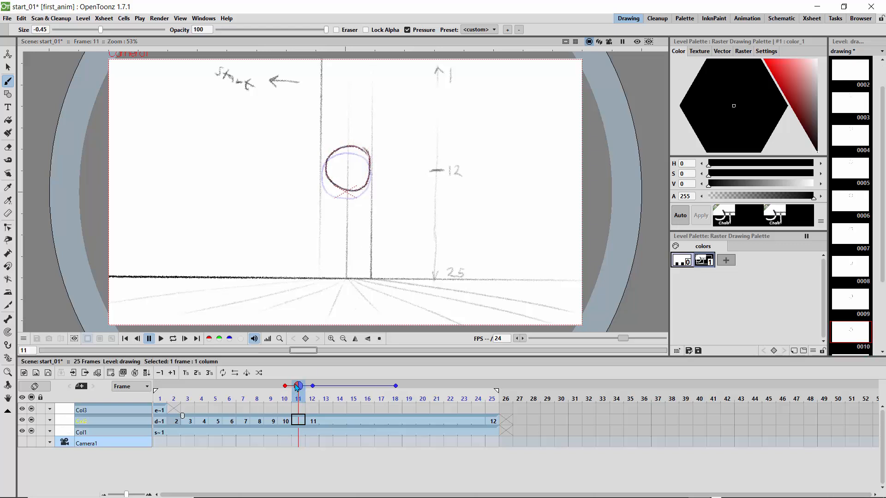
mouse_move(369, 159)
left_mouse_down()
mouse_move(328, 157)
mouse_move(325, 183)
mouse_move(340, 195)
mouse_move(362, 195)
mouse_move(371, 170)
mouse_move(364, 148)
left_mouse_up()
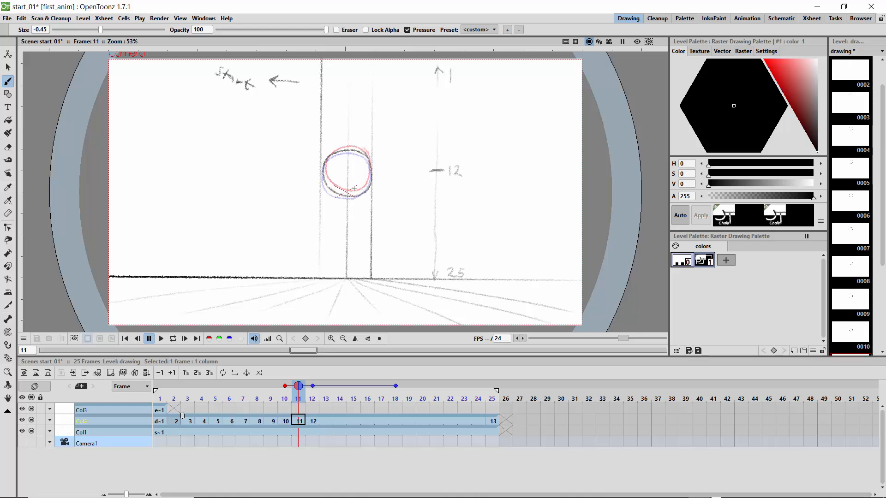
Step: Draw a freehand circle on each of frames 13, 14 and 15, continuing the ball's fall below the frame 12 key drawing
left_click(311, 390)
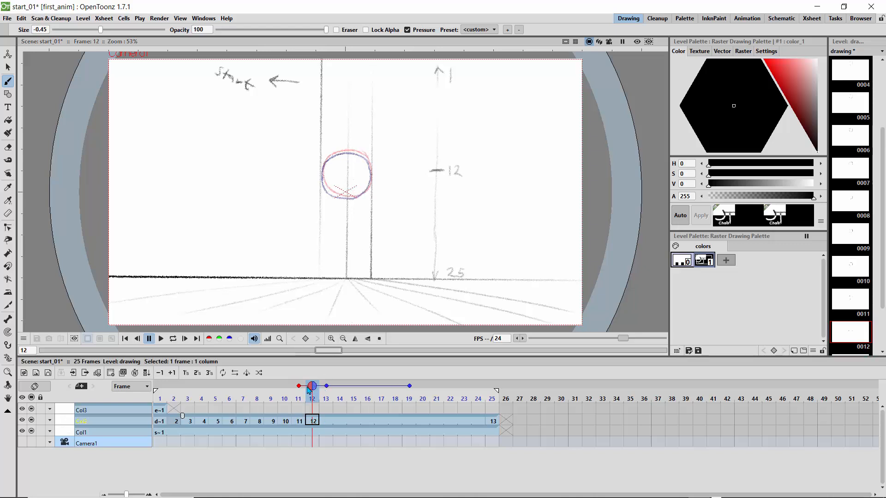
left_click(325, 393)
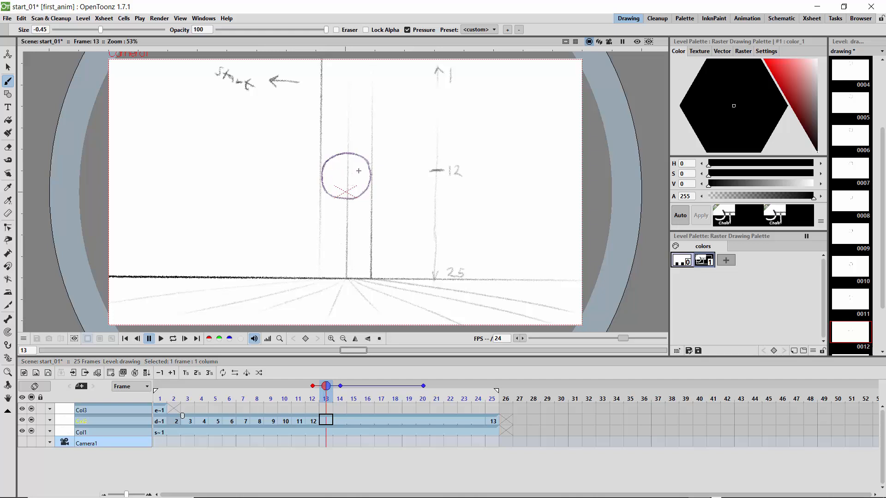
left_click_drag(368, 168, 336, 162)
mouse_move(326, 199)
left_mouse_down()
mouse_move(344, 208)
mouse_move(365, 198)
mouse_move(366, 165)
left_mouse_up()
left_click(340, 393)
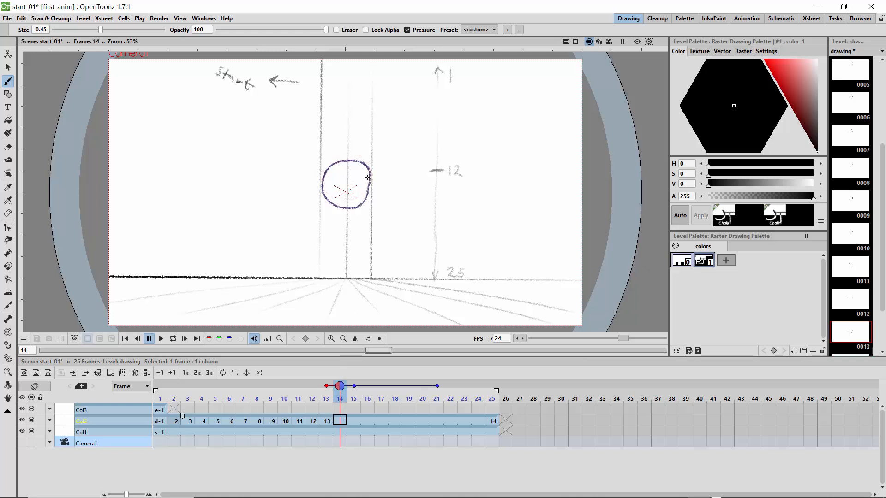
mouse_move(368, 177)
left_mouse_down()
mouse_move(333, 174)
mouse_move(322, 197)
mouse_move(331, 212)
mouse_move(356, 217)
mouse_move(369, 198)
mouse_move(364, 173)
left_mouse_up()
left_click(354, 392)
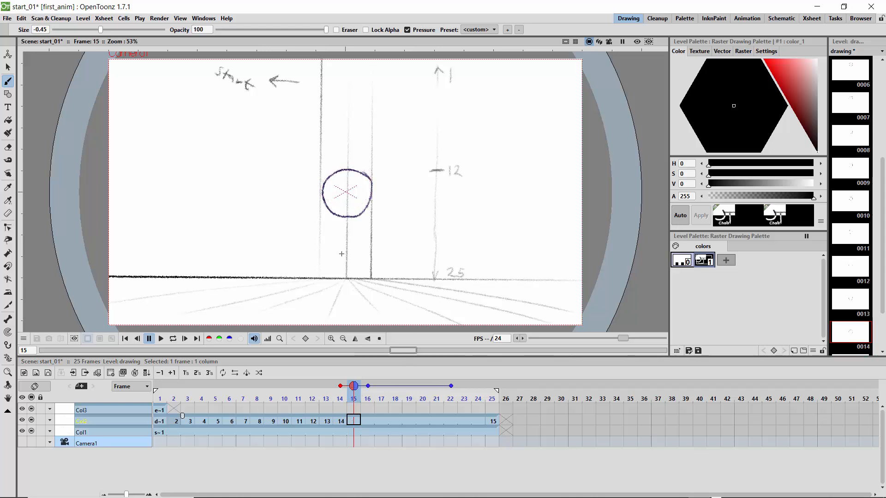
mouse_move(359, 176)
left_mouse_down()
mouse_move(321, 197)
mouse_move(326, 218)
mouse_move(345, 228)
mouse_move(369, 212)
mouse_move(357, 174)
left_mouse_up()
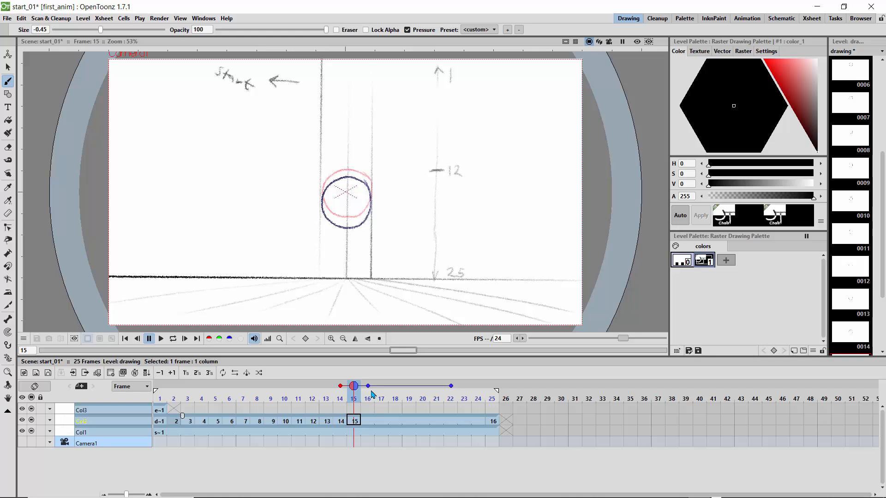
Step: Extend the onion skin backward from frame 15 so the six preceding frames, back to frame 9, are ghosted
left_click(326, 391)
mouse_move(327, 390)
left_mouse_down()
mouse_move(369, 390)
mouse_move(353, 388)
left_mouse_up()
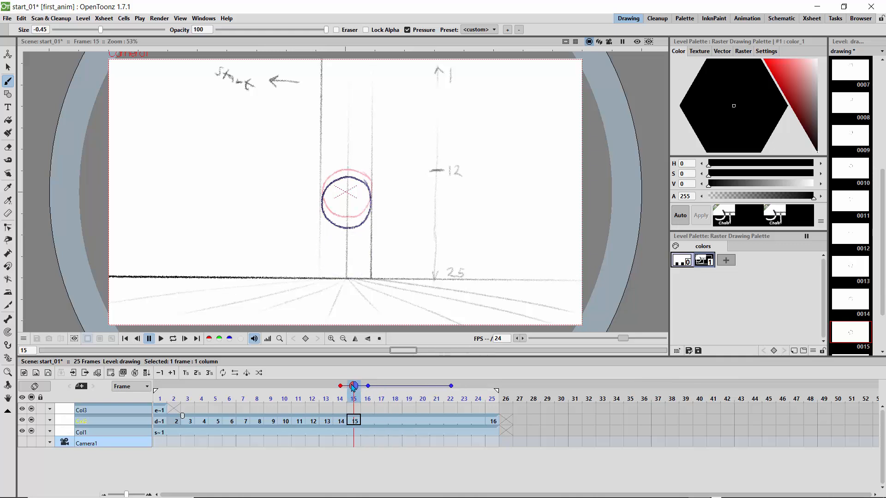
left_click(325, 388)
left_click(312, 387)
left_click(299, 388)
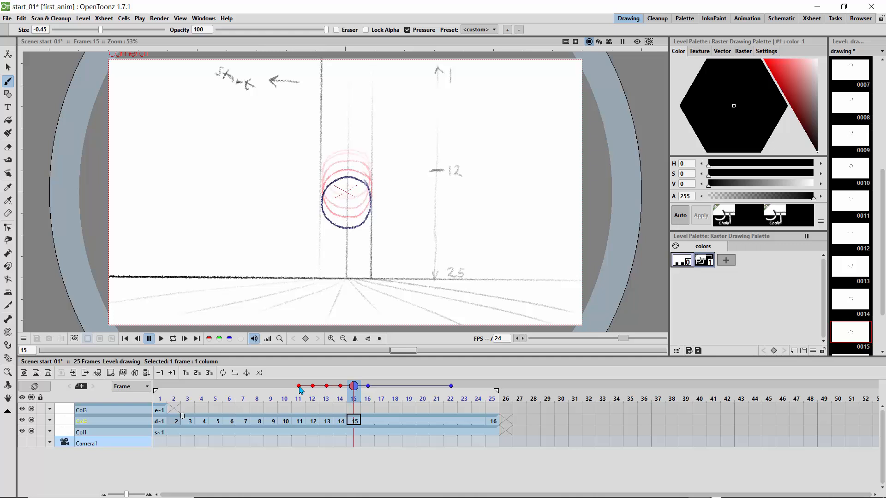
left_click(285, 388)
left_click(271, 387)
Step: Extend the onion skin forward to the ten following frames and scrub between frames 13 and 16 to check the ghosts
mouse_move(353, 391)
left_mouse_down()
mouse_move(271, 391)
mouse_move(326, 394)
left_mouse_up()
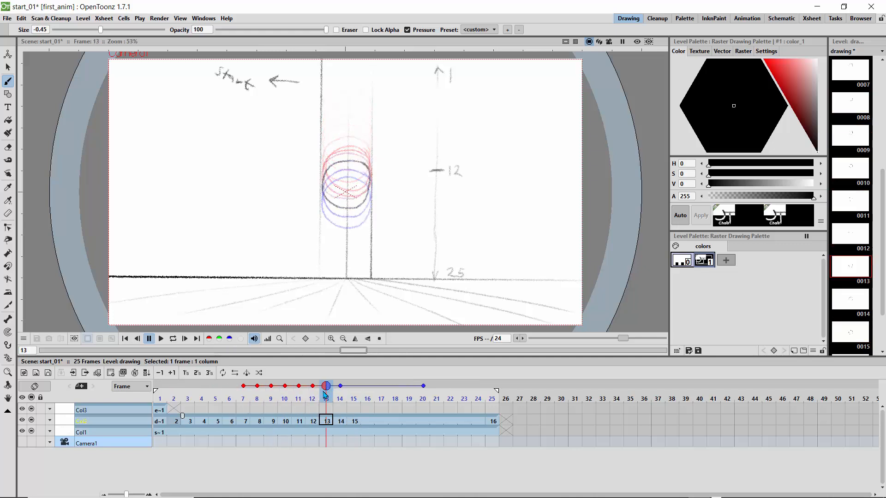
left_click(354, 387)
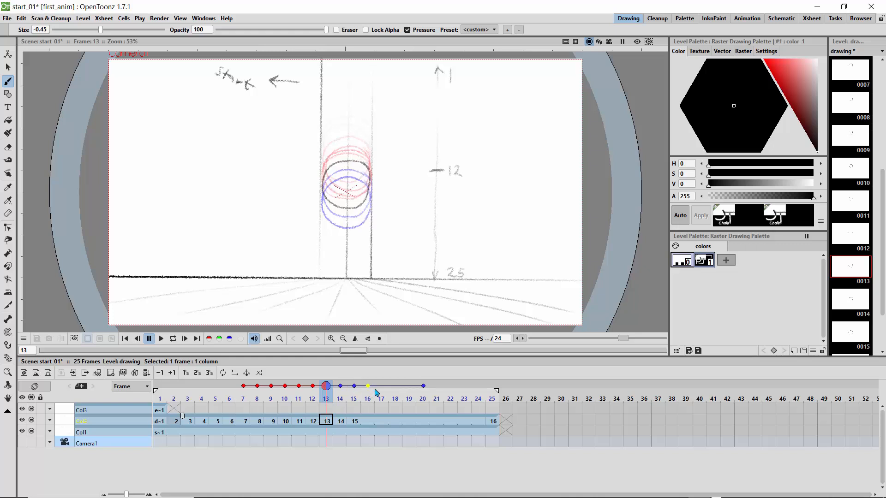
left_click(373, 388)
left_click(382, 389)
left_click(396, 387)
left_click(410, 390)
mouse_move(326, 387)
left_mouse_down()
mouse_move(368, 387)
mouse_move(324, 396)
mouse_move(408, 398)
mouse_move(367, 401)
left_mouse_up()
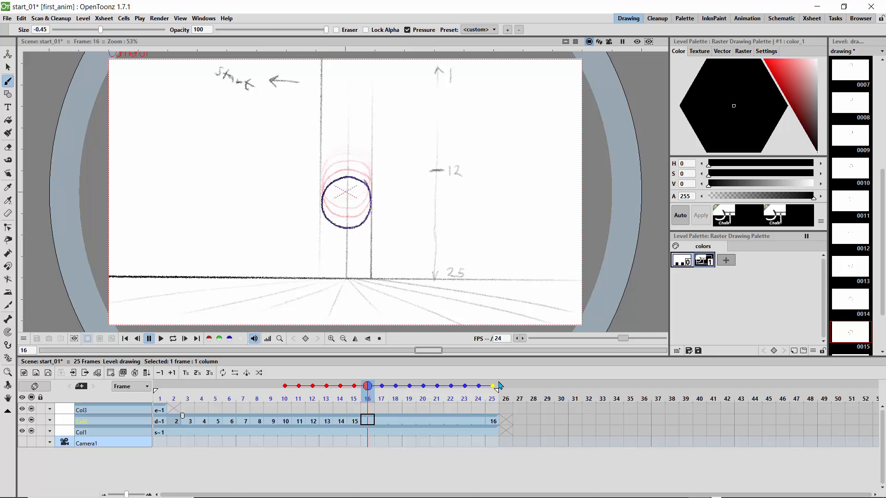
mouse_move(368, 392)
left_mouse_down()
mouse_move(493, 391)
mouse_move(340, 395)
mouse_move(351, 398)
left_mouse_up()
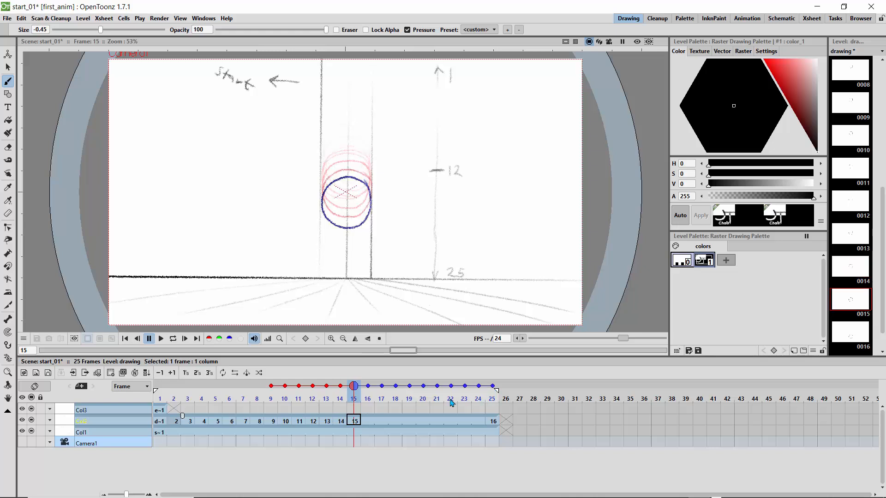
mouse_move(356, 392)
left_mouse_down()
mouse_move(364, 390)
mouse_move(355, 391)
left_mouse_up()
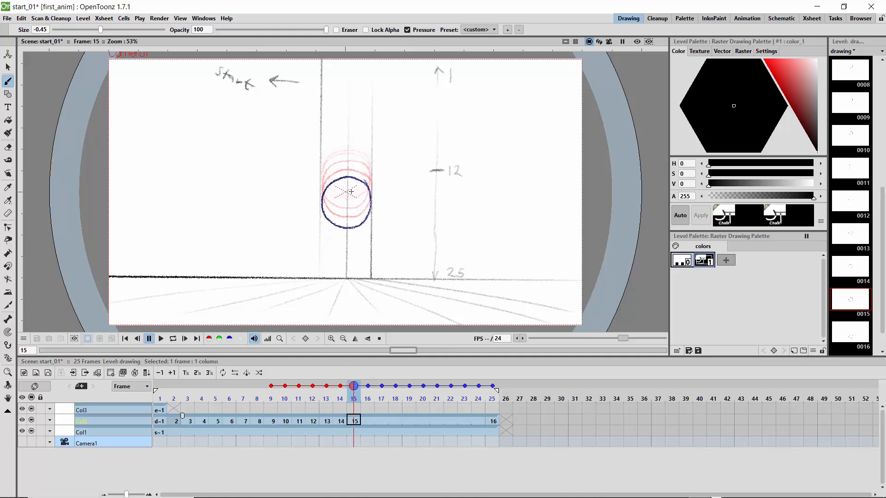
mouse_move(335, 189)
left_mouse_down()
mouse_move(325, 220)
mouse_move(336, 233)
mouse_move(362, 232)
mouse_move(362, 189)
left_mouse_up()
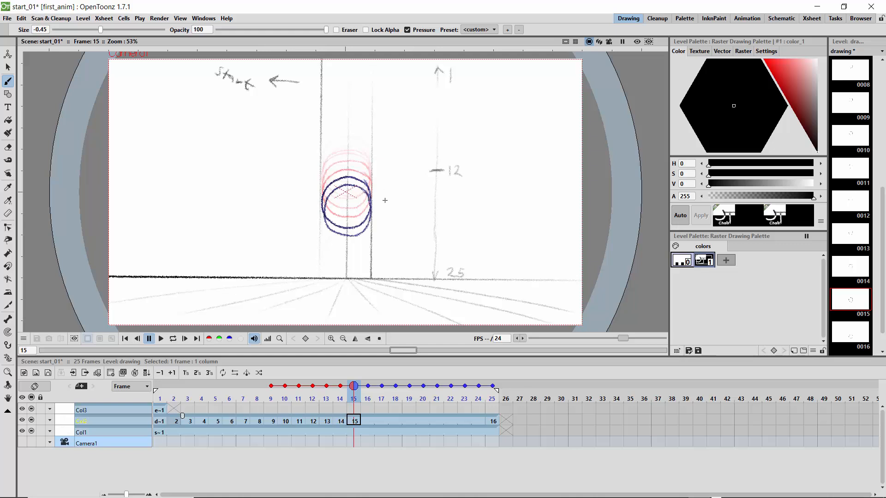
key("ctrl+z")
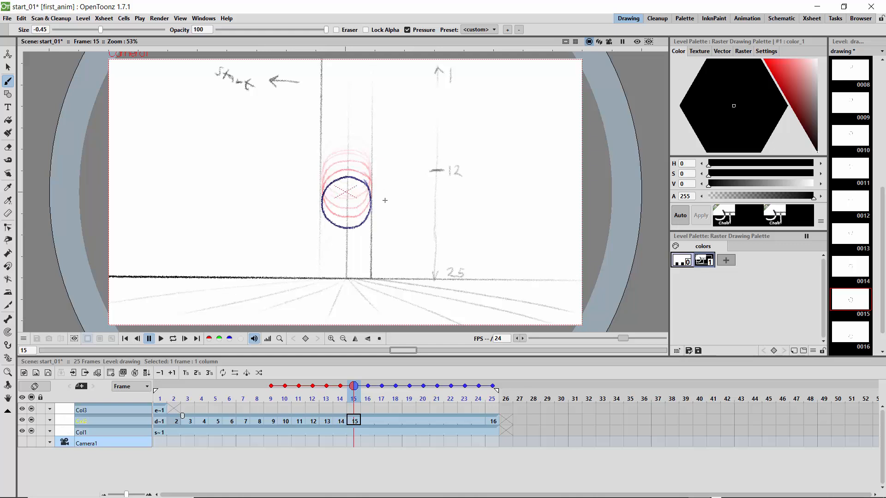
left_click(366, 393)
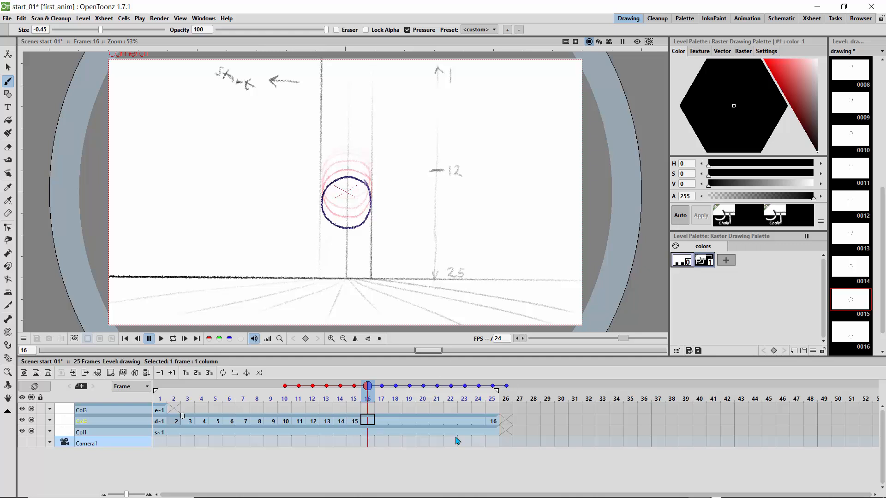
left_click_drag(286, 186, 314, 177)
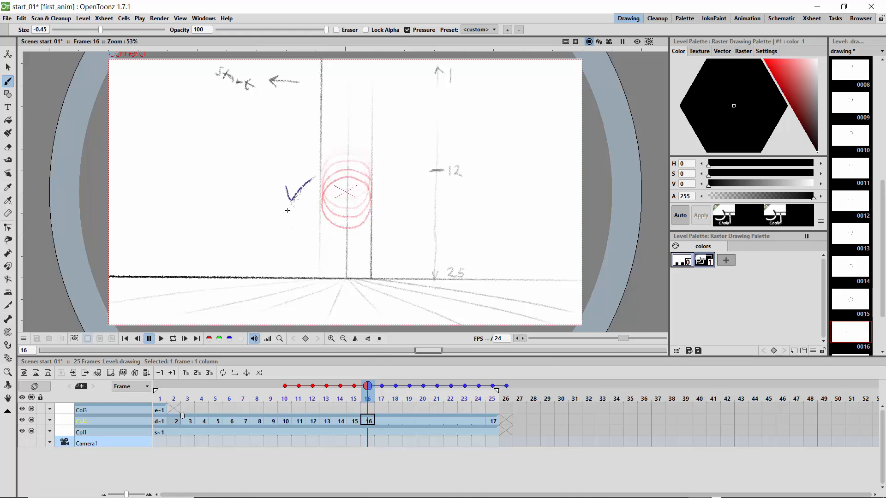
key("ctrl+z")
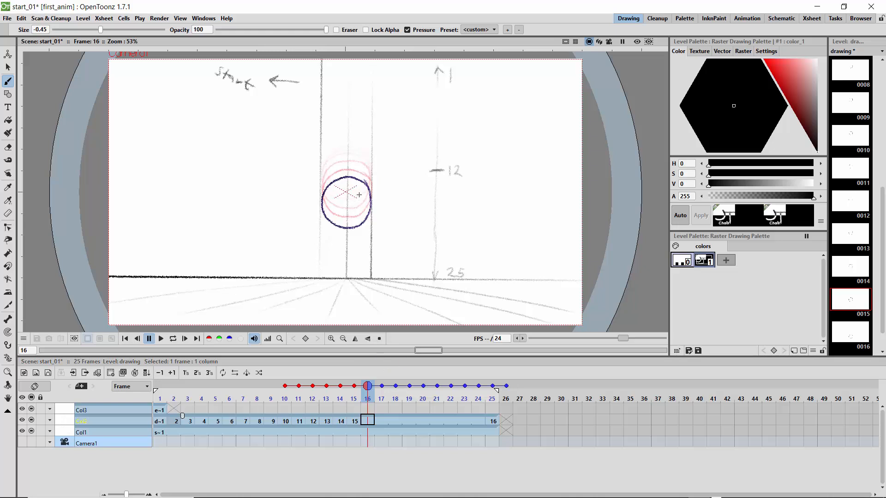
Step: Draw a freehand circle on each of frames 16, 17 and 18, each slightly lower than the preceding frame's ghost
left_click_drag(368, 196, 353, 186)
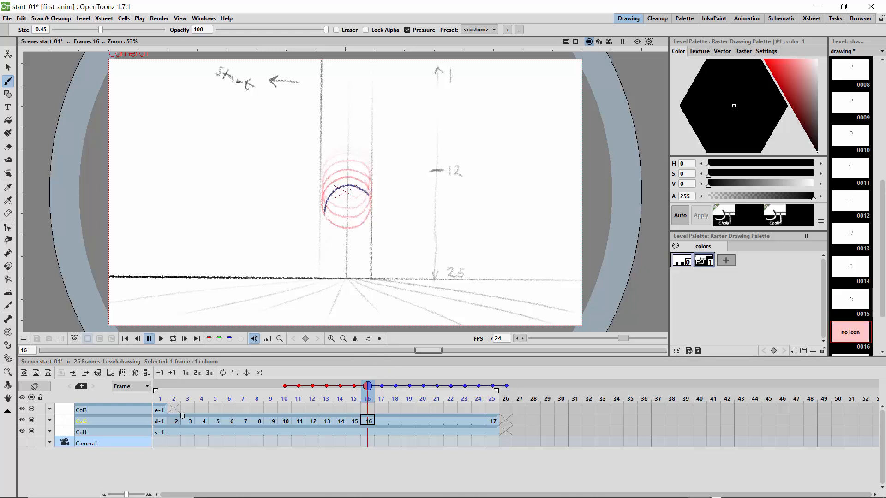
mouse_move(326, 218)
left_mouse_down()
mouse_move(351, 233)
mouse_move(371, 190)
left_mouse_up()
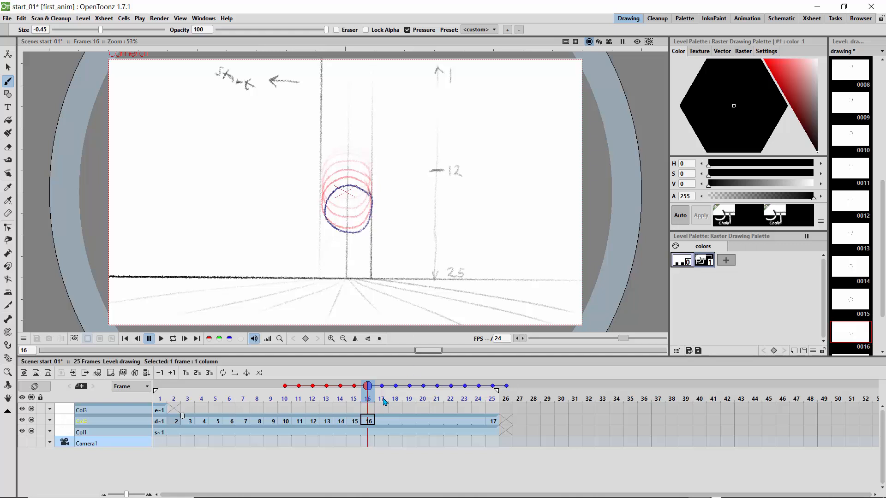
left_click(383, 400)
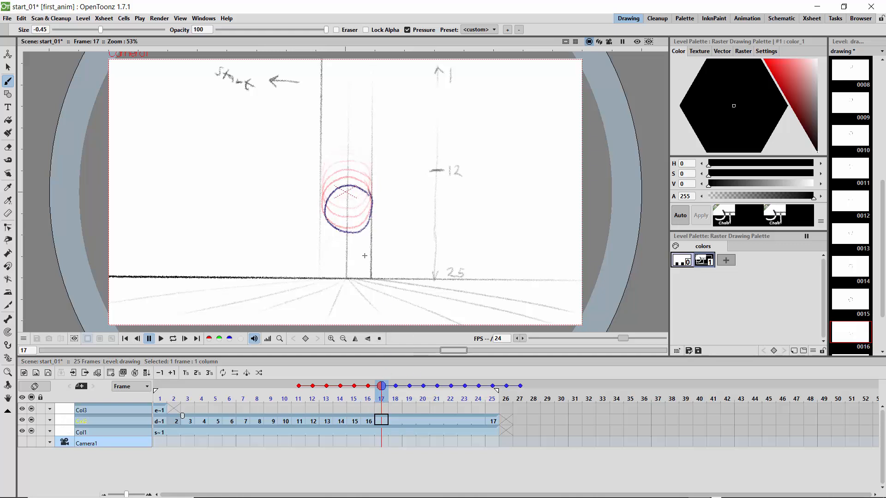
mouse_move(367, 206)
left_mouse_down()
mouse_move(344, 193)
mouse_move(327, 202)
mouse_move(324, 229)
mouse_move(334, 238)
mouse_move(356, 236)
mouse_move(368, 203)
mouse_move(325, 213)
left_mouse_up()
left_click(395, 399)
mouse_move(344, 251)
left_mouse_down()
mouse_move(364, 243)
mouse_move(366, 208)
left_mouse_up()
Step: Draw the next lower circles on frames 19, 20 and 21, bringing the ball close to the ground line
left_click(409, 399)
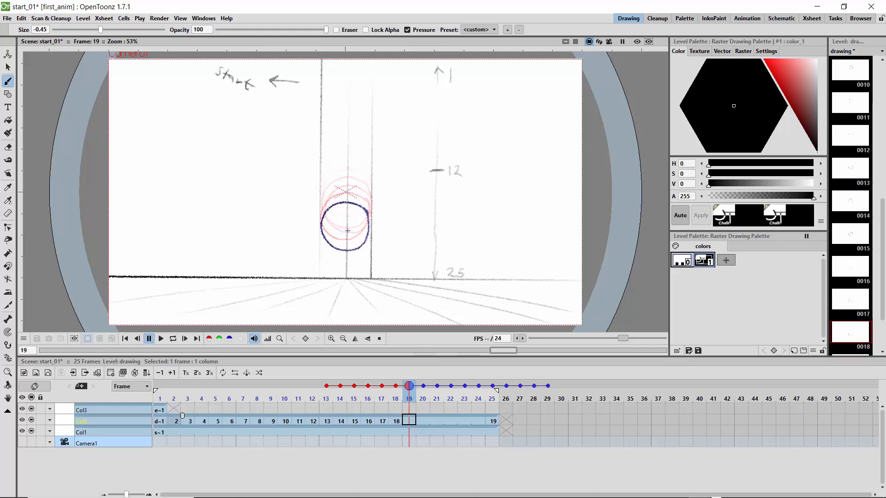
mouse_move(361, 217)
left_mouse_down()
mouse_move(326, 220)
mouse_move(325, 250)
mouse_move(345, 259)
mouse_move(367, 250)
mouse_move(370, 227)
mouse_move(355, 211)
left_mouse_up()
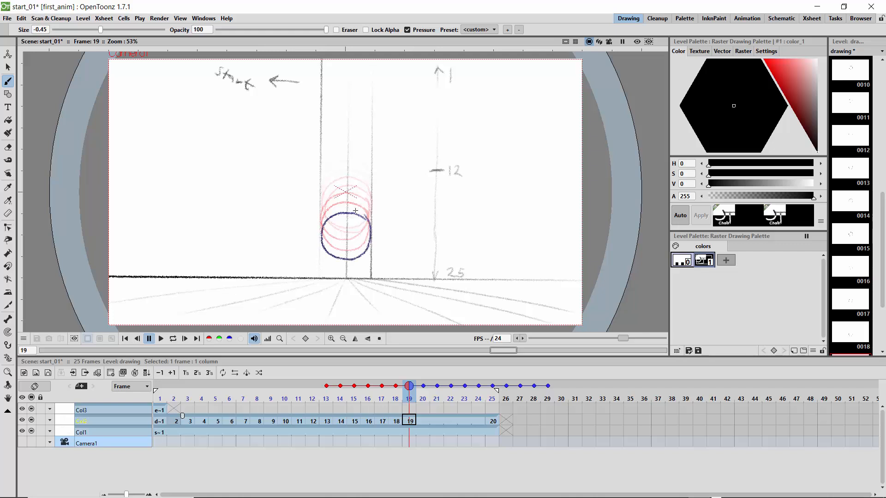
left_click(422, 399)
mouse_move(361, 224)
left_mouse_down()
mouse_move(329, 229)
mouse_move(324, 252)
mouse_move(336, 263)
mouse_move(360, 264)
mouse_move(371, 246)
mouse_move(360, 220)
left_mouse_up()
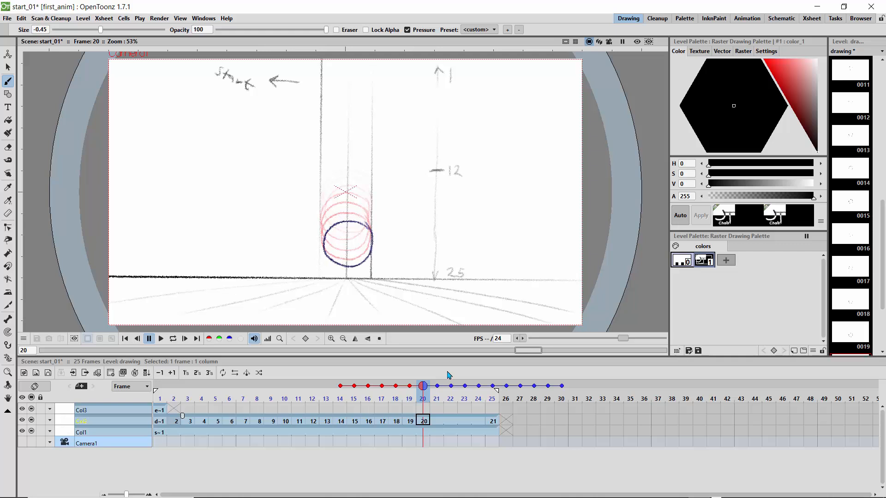
left_click(436, 400)
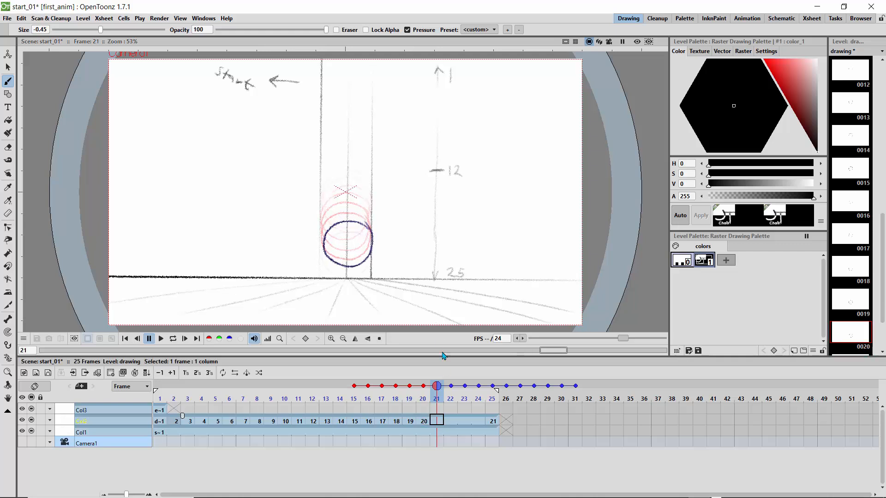
left_click(360, 229)
mouse_move(324, 240)
left_mouse_down()
mouse_move(324, 259)
mouse_move(368, 262)
mouse_move(366, 229)
mouse_move(343, 233)
mouse_move(348, 275)
mouse_move(352, 232)
left_mouse_up()
Step: Draw the circle on frame 22 so the ball rests on the ground line, undoing the first attempt and redrawing it
left_click(451, 400)
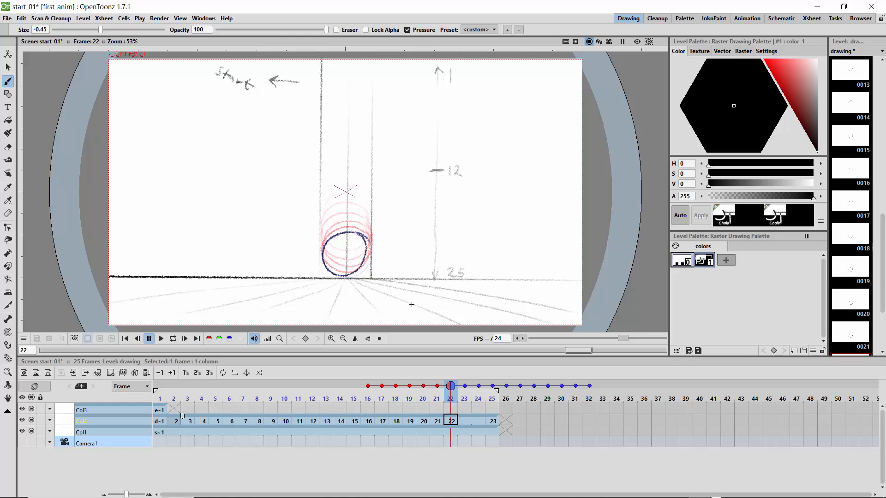
key("ctrl+z")
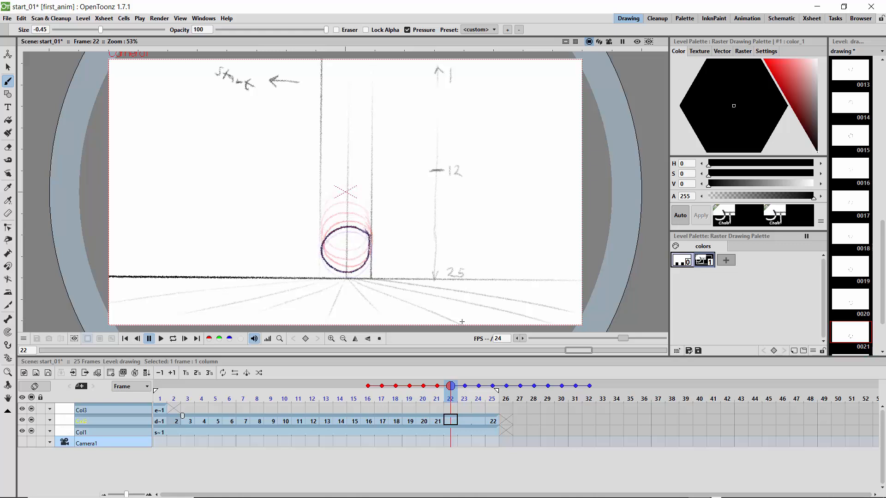
left_click_drag(369, 241, 354, 232)
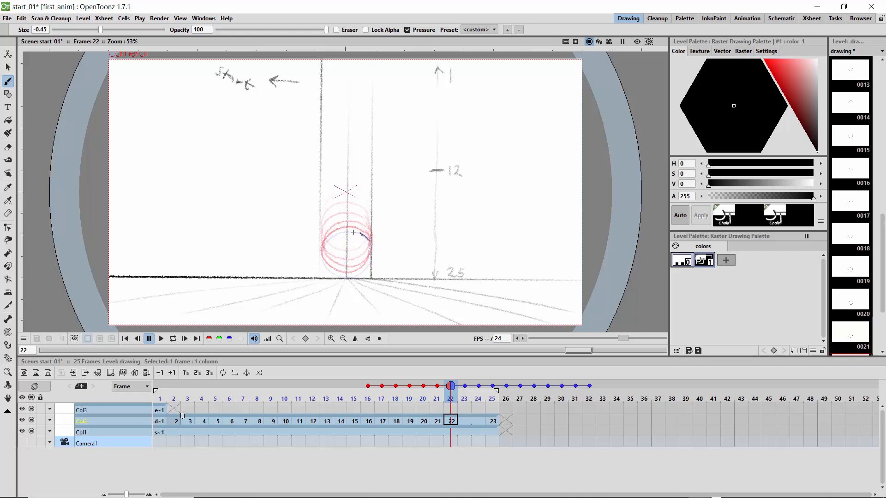
mouse_move(362, 274)
left_mouse_down()
mouse_move(371, 256)
mouse_move(361, 234)
left_mouse_up()
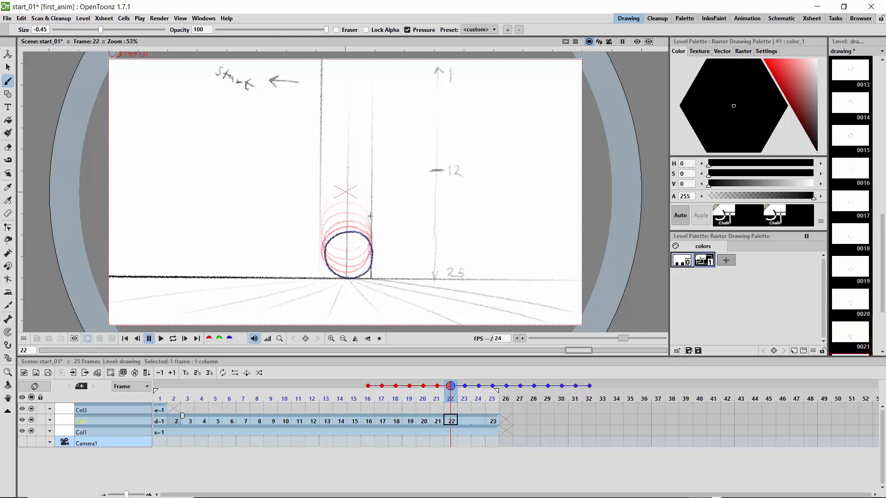
Step: Play the falling ball animation in a loop and scrub back through the frames to frame 1 to check the motion
left_click(465, 392)
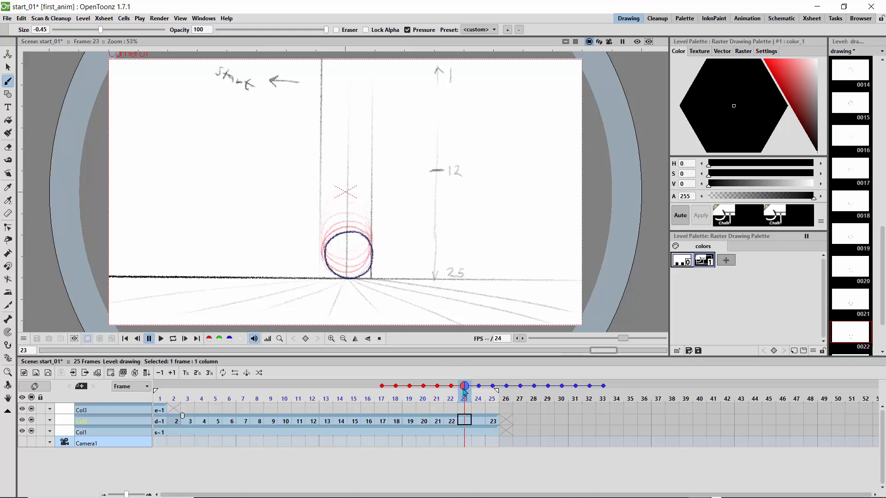
mouse_move(475, 394)
left_mouse_down()
mouse_move(505, 393)
mouse_move(437, 396)
mouse_move(451, 395)
left_mouse_up()
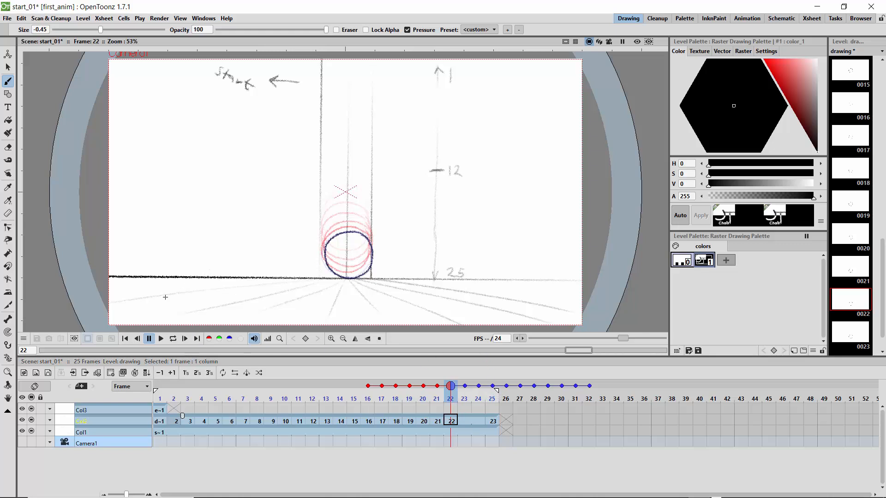
left_click(161, 341)
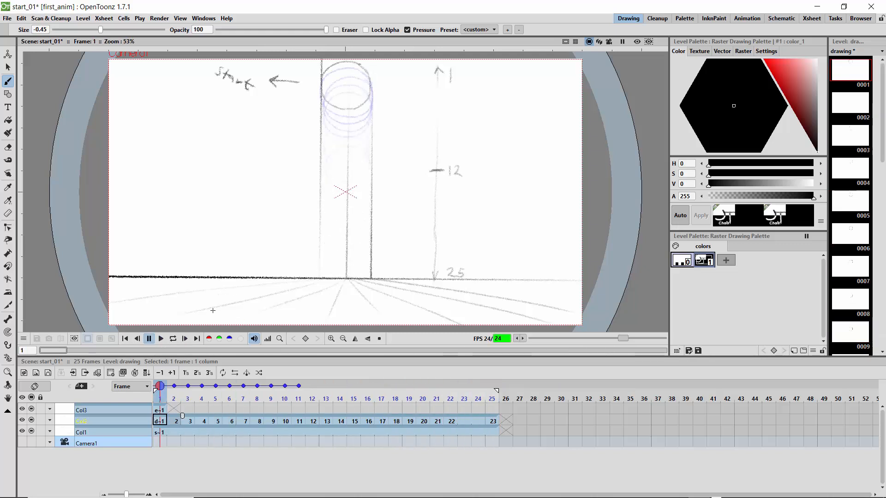
left_click(173, 339)
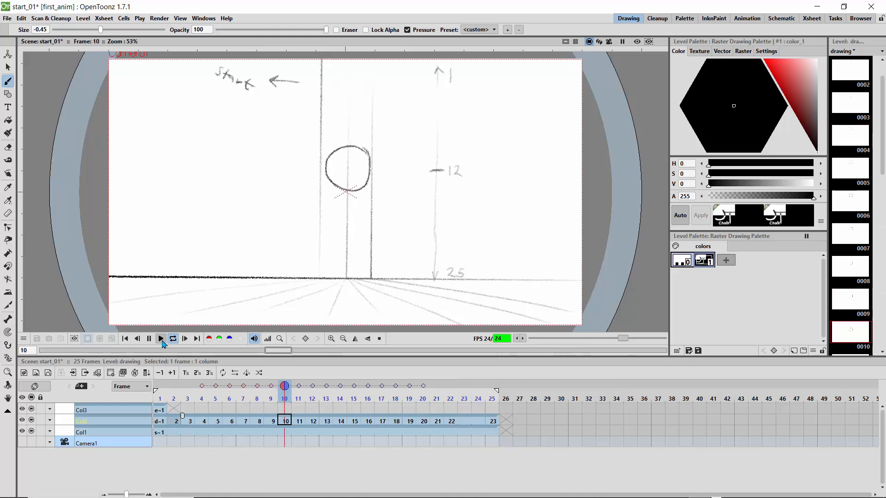
left_click(436, 397)
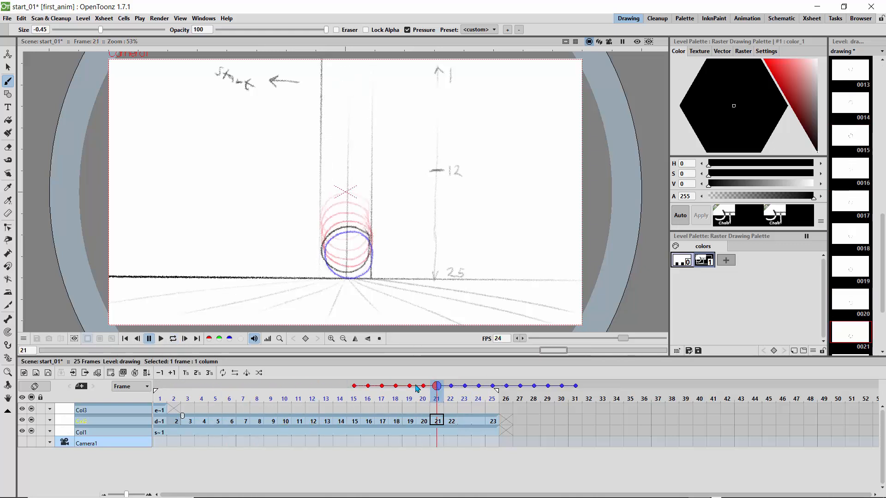
left_click_drag(417, 389, 160, 391)
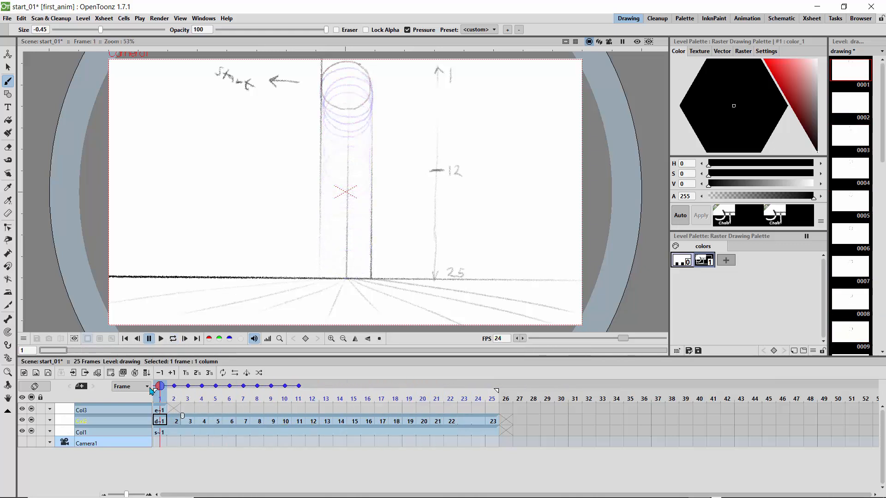
Step: Select the effects level on Col3, check its exposure in the Xsheet room, and return to its frame 1 in the Drawing room
left_click(65, 410)
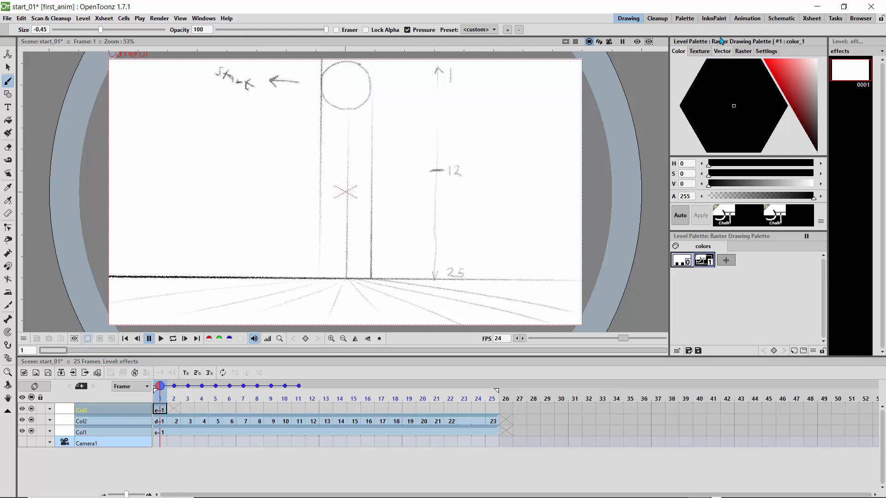
left_click(808, 19)
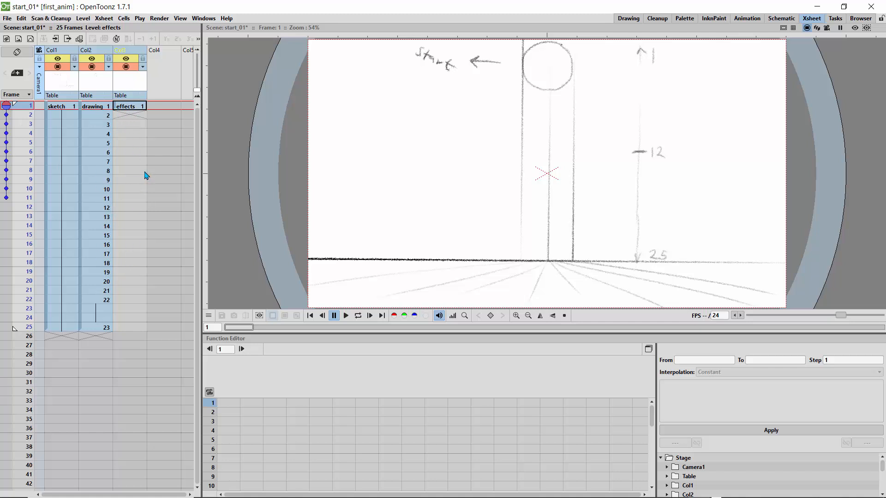
left_click(128, 119)
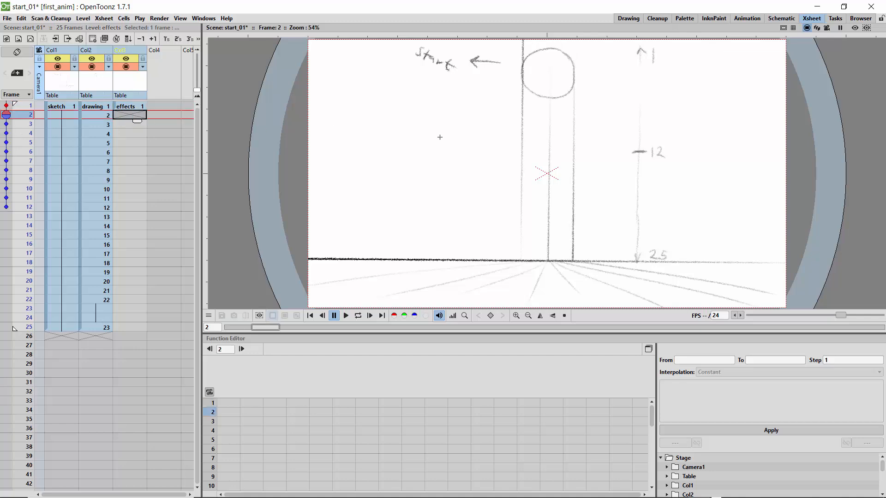
left_click(637, 19)
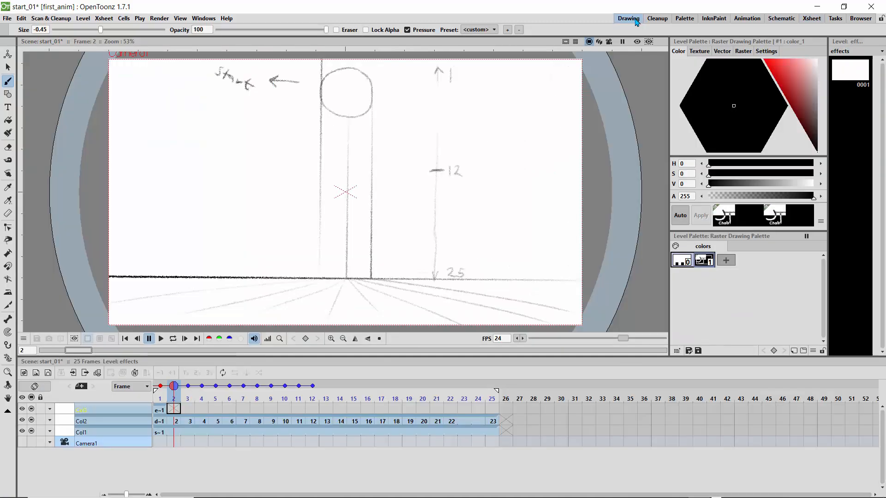
left_click(160, 411)
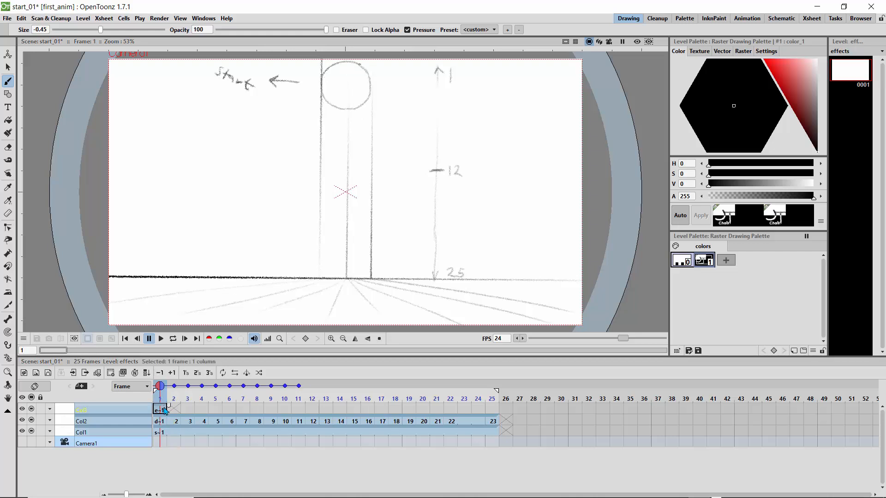
Step: Try to draw a Circle shape with the Geometric tool on effects frame 1, and undo the attempt
left_click(9, 96)
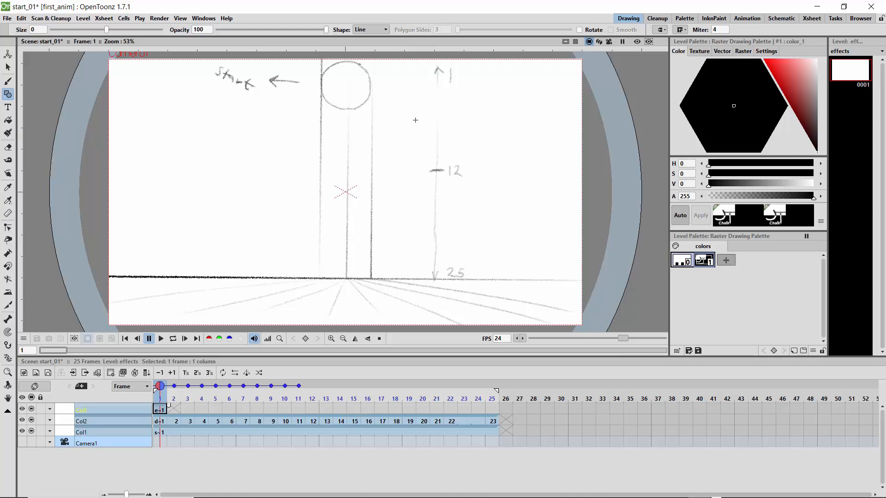
left_click(367, 30)
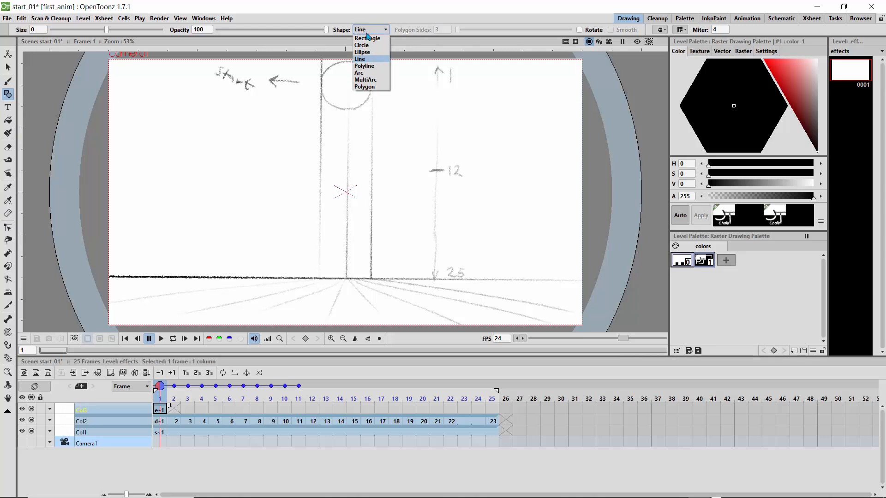
left_click(368, 45)
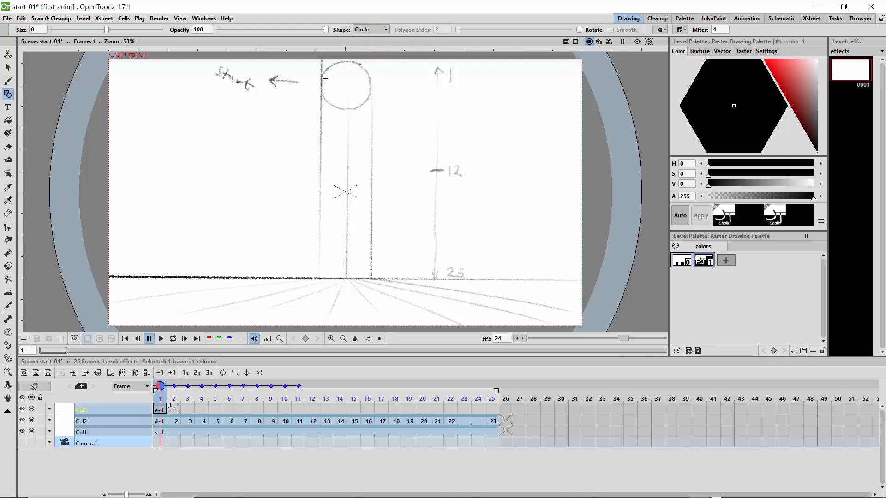
mouse_move(321, 64)
left_mouse_down()
mouse_move(338, 83)
mouse_move(331, 77)
left_mouse_up()
left_click(8, 67)
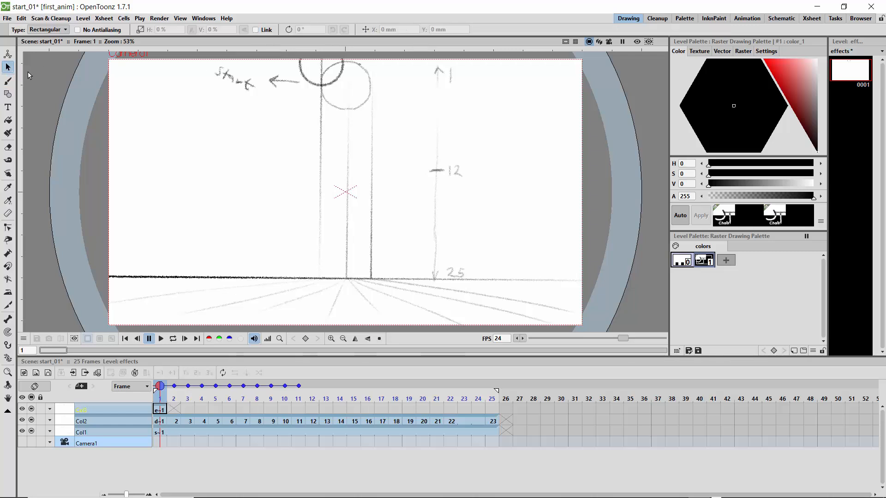
left_click_drag(325, 89, 329, 91)
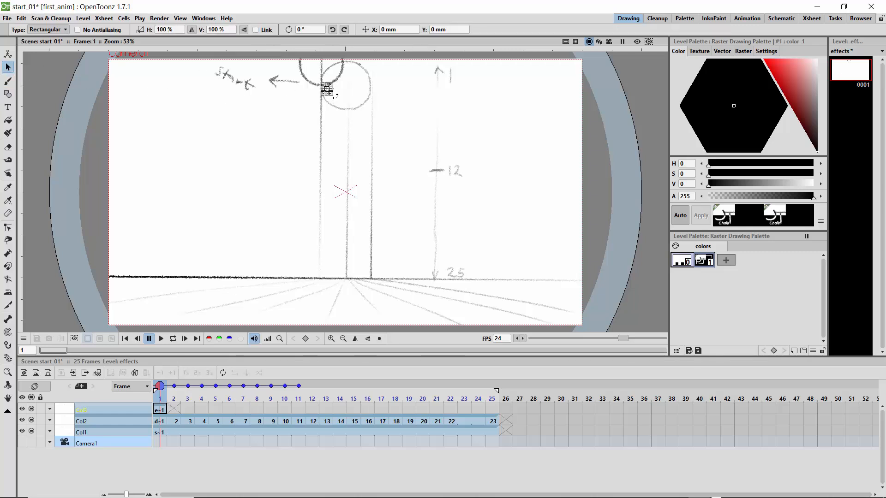
key("ctrl+z")
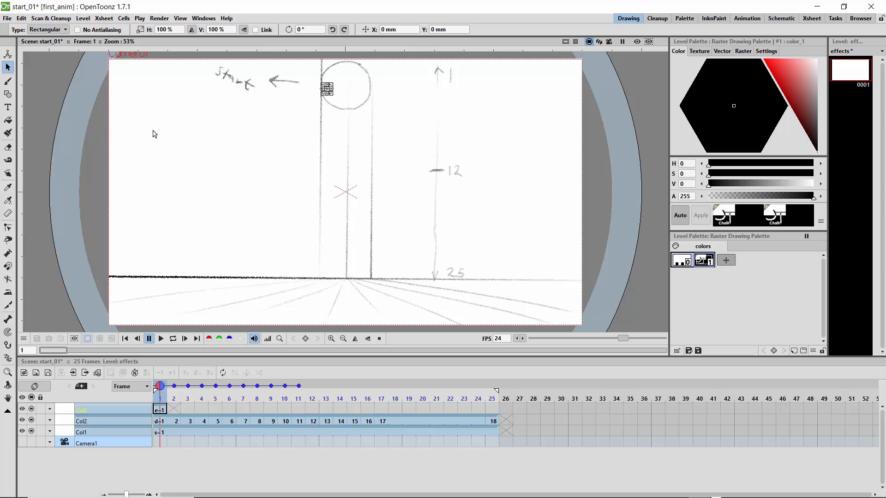
Step: Try another geometric circle on effects frame 1, move it up onto the sketched ball, and discard it
left_click(9, 84)
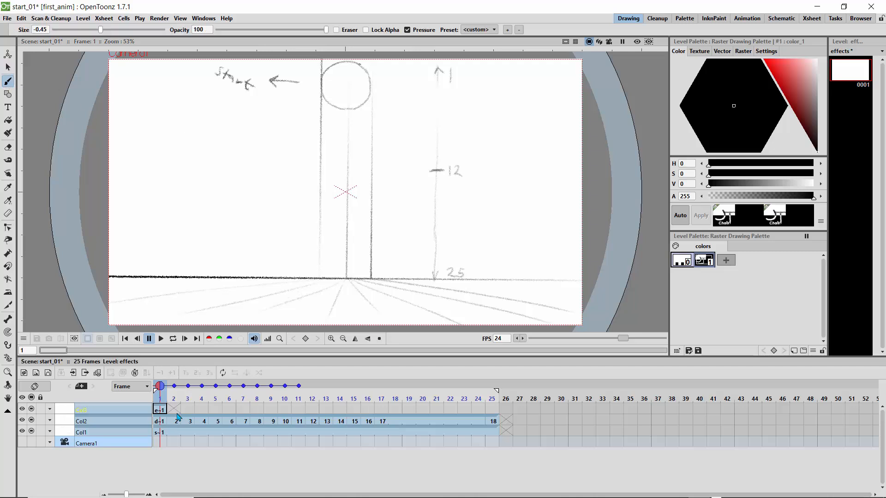
left_click(160, 411)
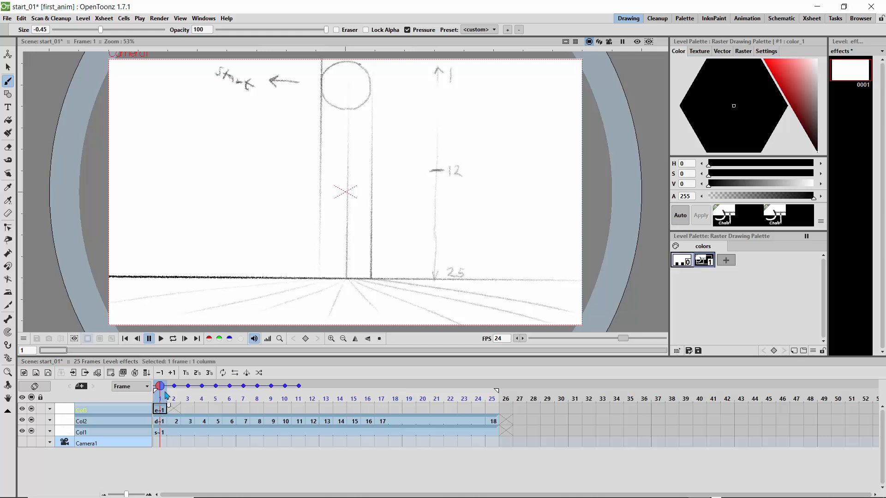
mouse_move(172, 389)
left_mouse_down()
mouse_move(245, 390)
mouse_move(149, 393)
left_mouse_up()
left_click(8, 94)
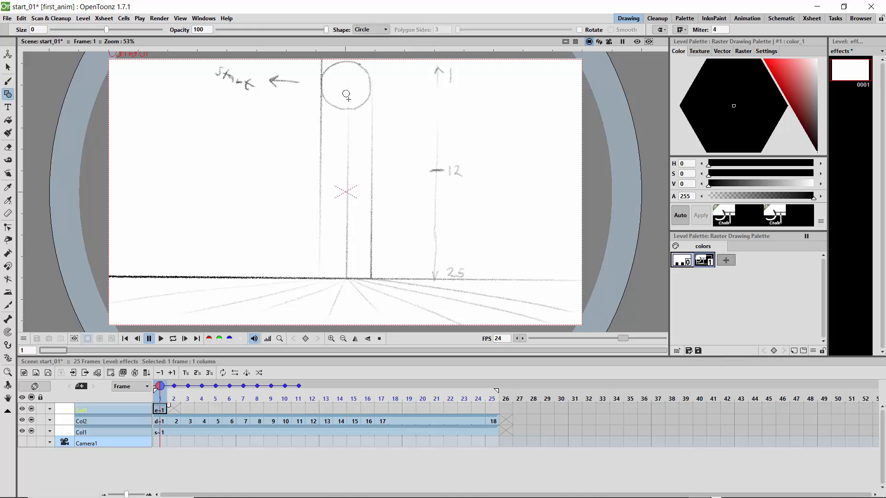
left_click_drag(346, 95, 360, 115)
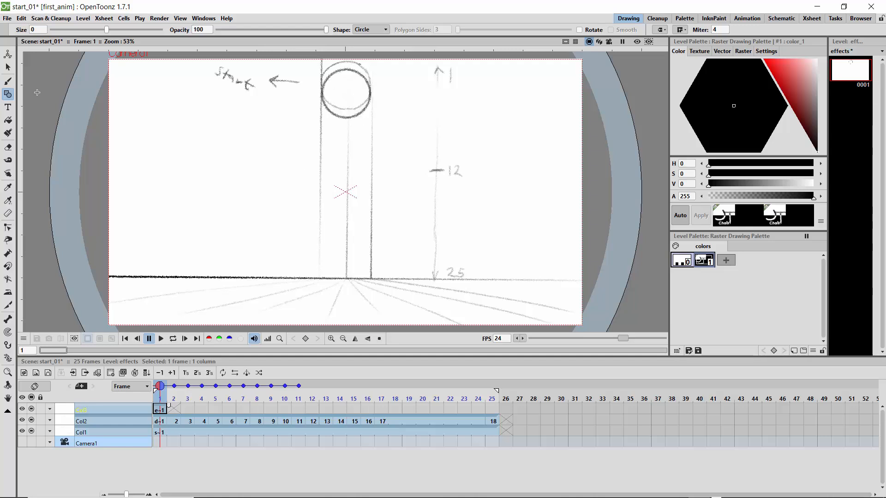
left_click(8, 66)
left_click_drag(312, 68, 388, 126)
left_click_drag(347, 90, 346, 82)
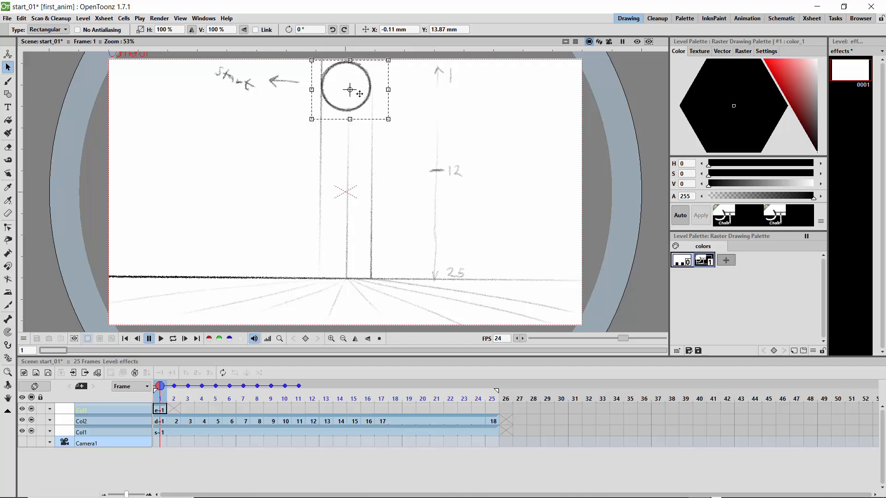
key("Escape")
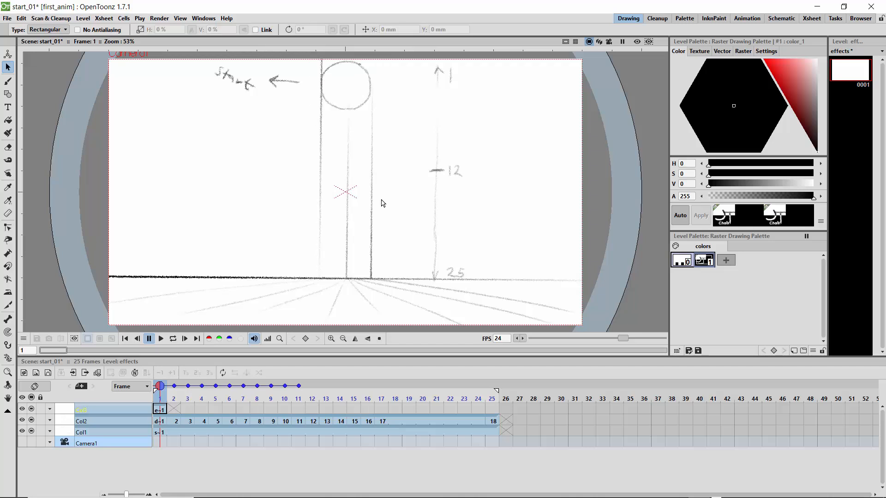
Step: Draw a geometric circle on effects frame 1 and shift it about 2.9 mm left and 3.3 mm down onto the sketched ball
left_click(8, 95)
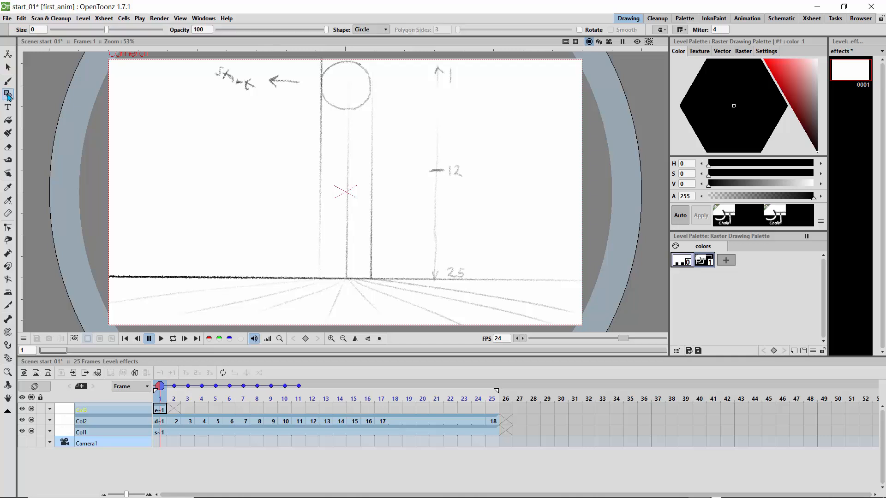
left_click(363, 31)
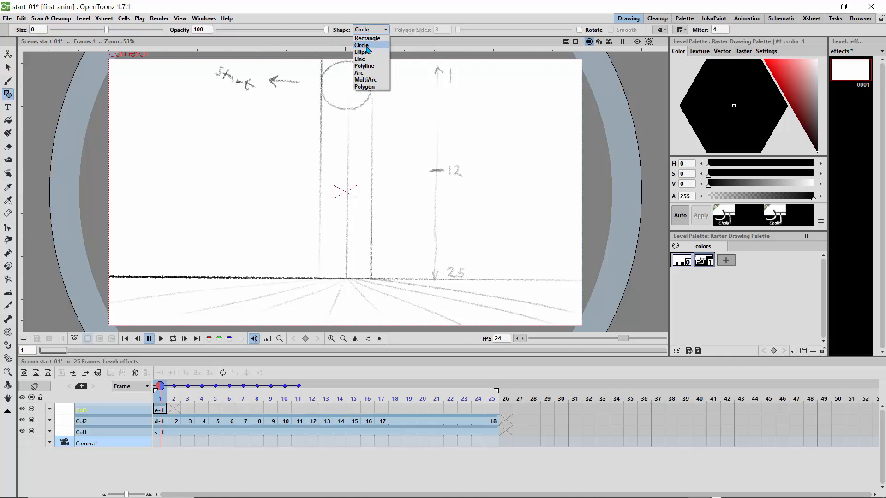
left_click(367, 46)
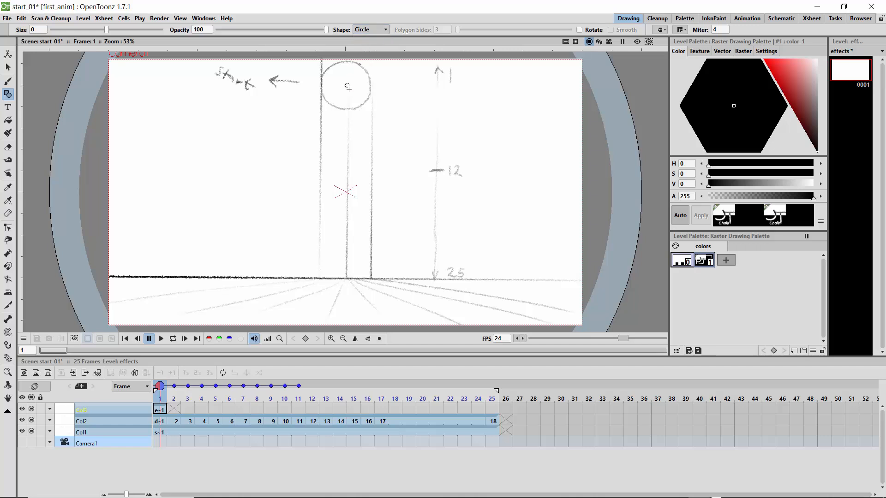
left_click_drag(348, 88, 369, 96)
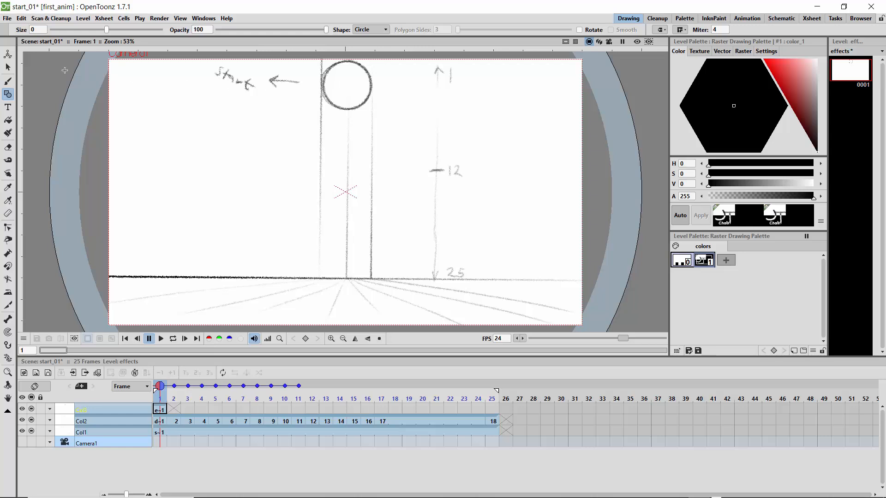
left_click(8, 68)
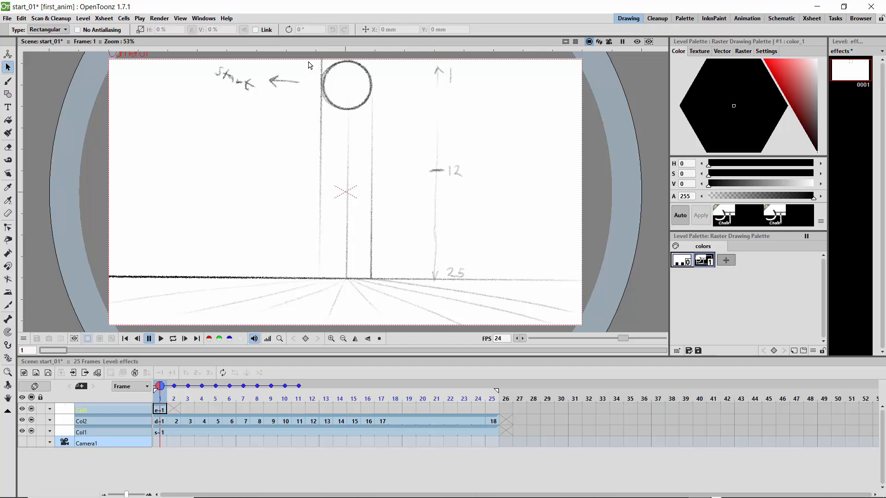
left_click_drag(308, 60, 384, 121)
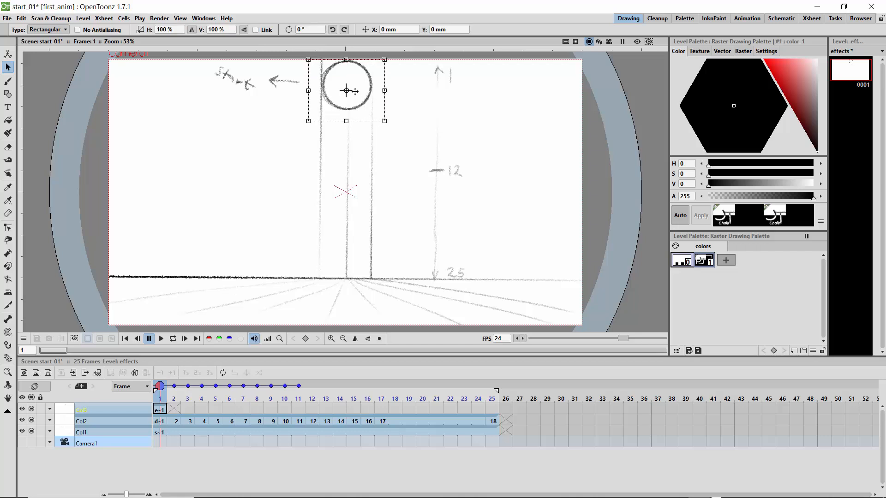
left_click_drag(347, 90, 353, 81)
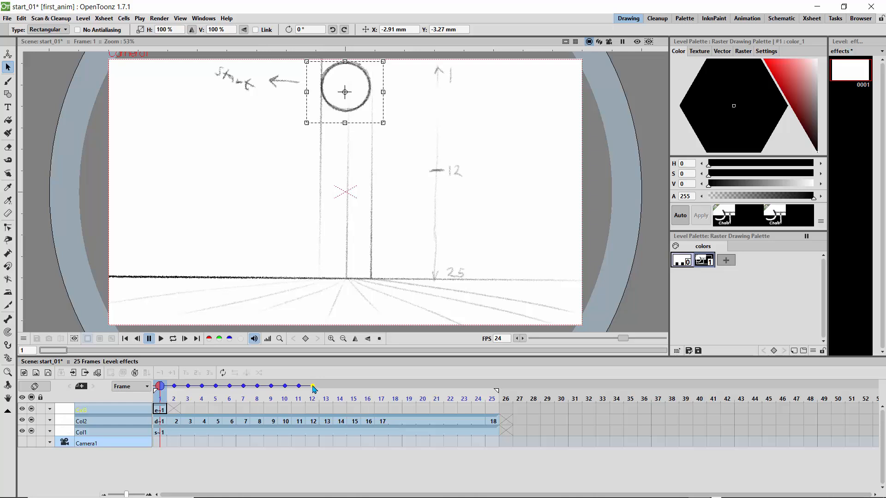
Step: Paste the clean circle into effects frame 12 and move it about 172 mm down onto the sketched ball at mark 12
left_click(313, 410)
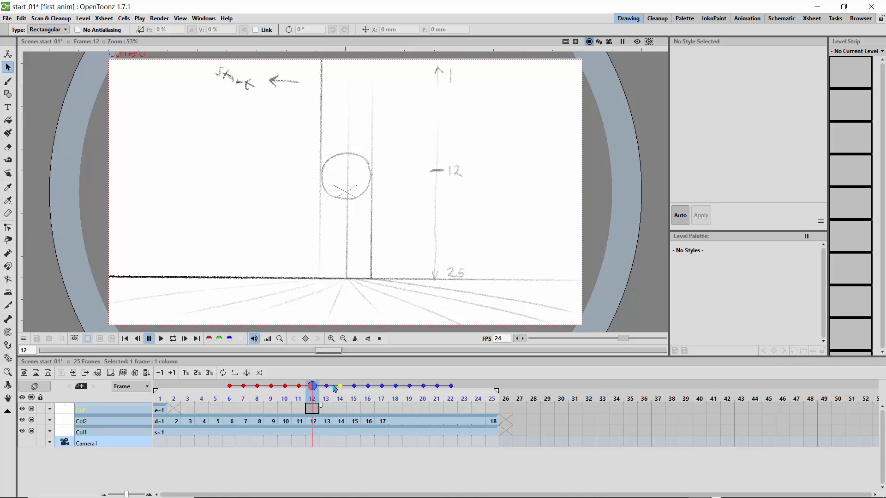
key("ctrl+v")
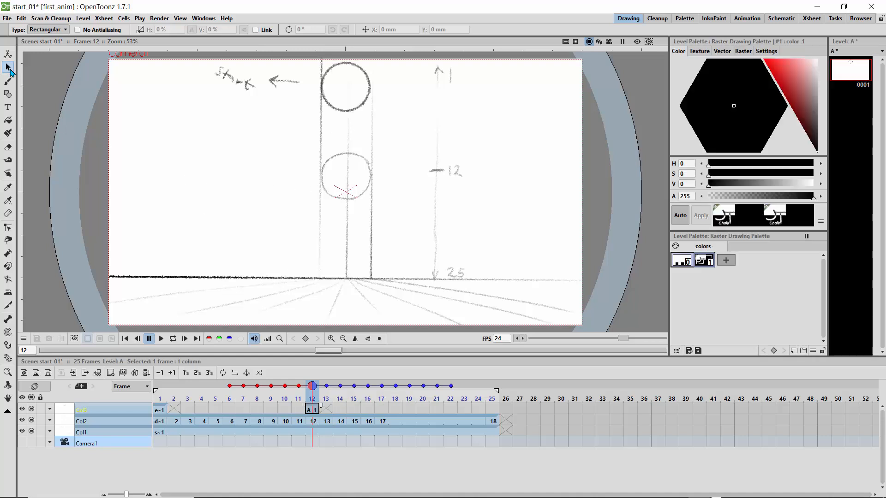
left_click_drag(315, 61, 383, 120)
left_click_drag(335, 87, 337, 167)
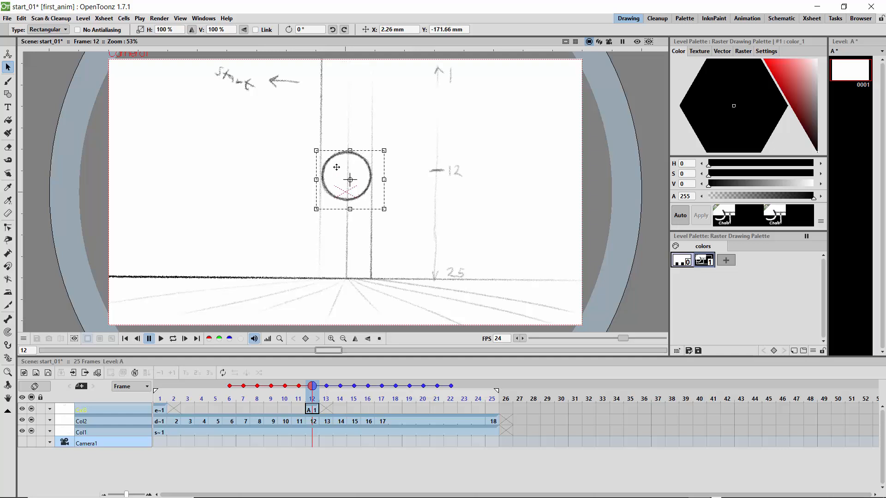
Step: Paste the circle into effects frame 25 and move it about 150 mm down onto the sketched ball resting on the ground
left_click(491, 410)
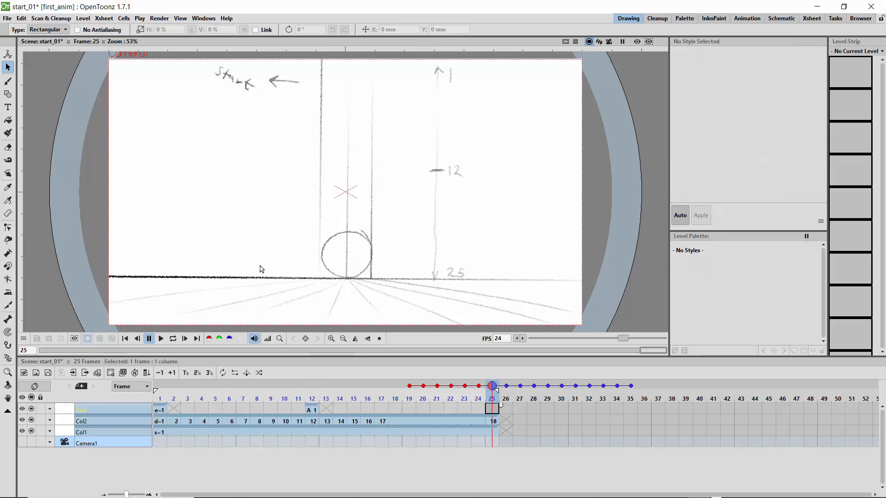
key("ctrl+v")
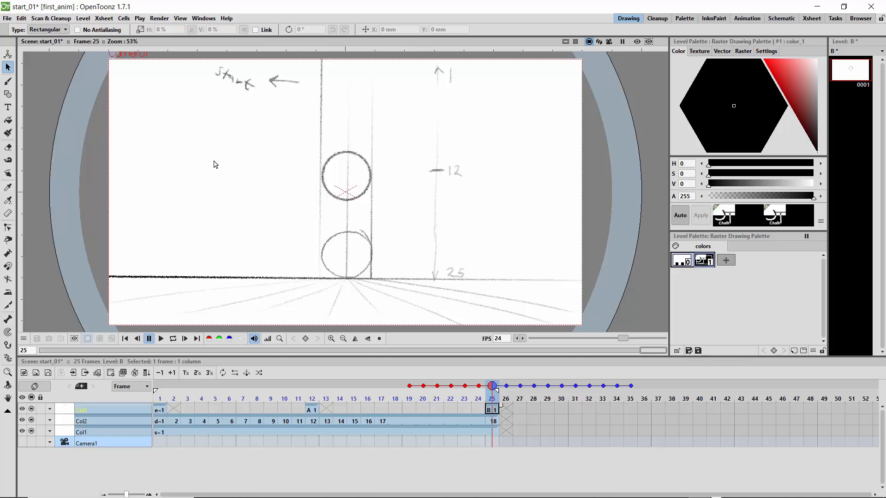
left_click_drag(307, 137, 386, 216)
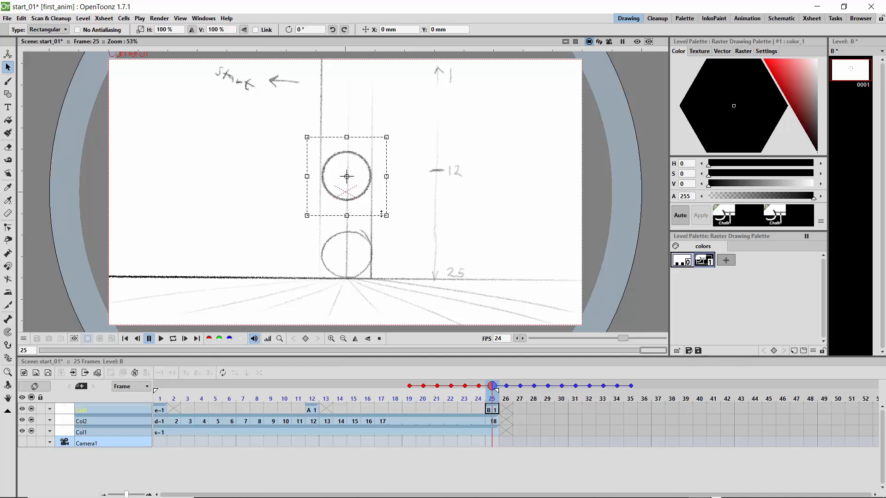
left_click_drag(357, 169, 358, 247)
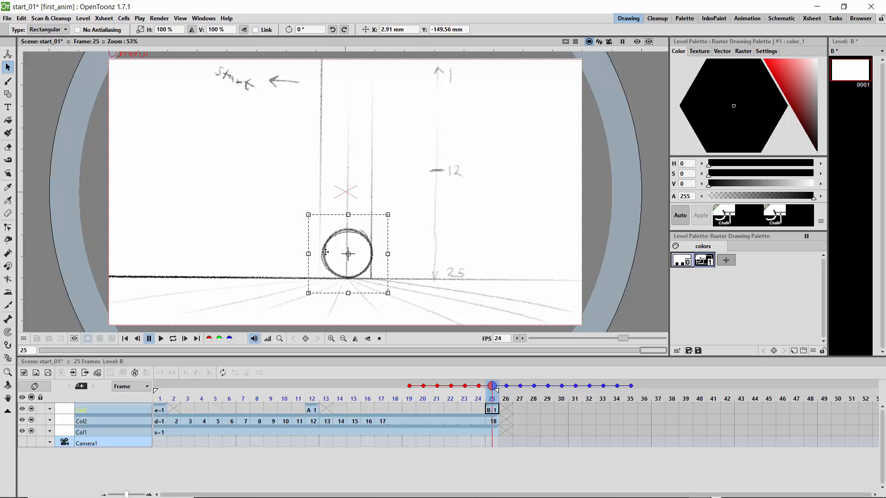
Step: Play the animation with the sketch column hidden, and show that column again
left_click(32, 431)
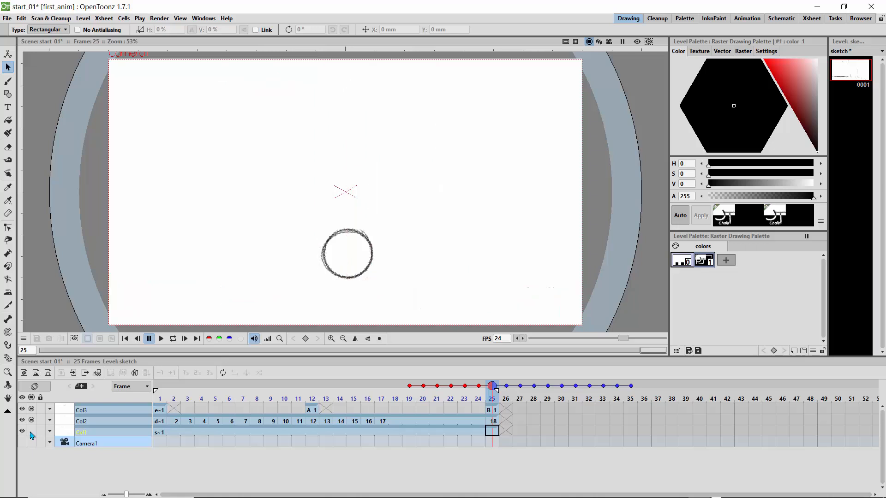
left_click(160, 340)
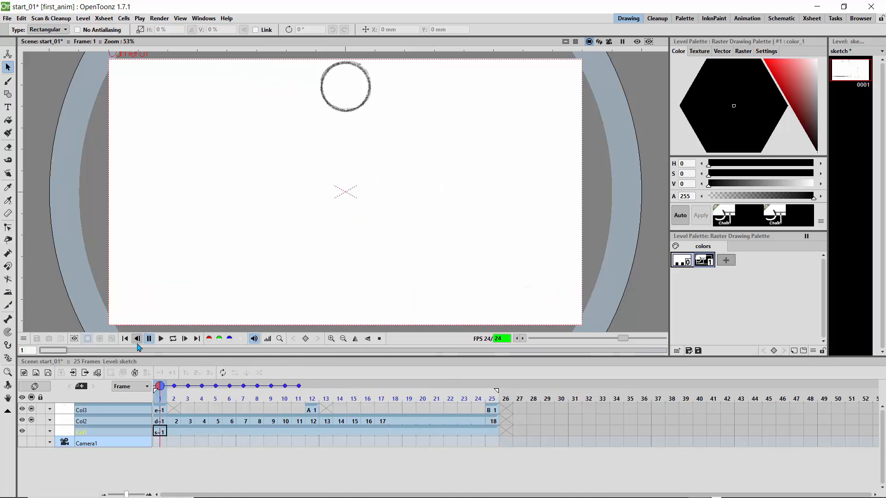
left_click(34, 439)
left_click(32, 431)
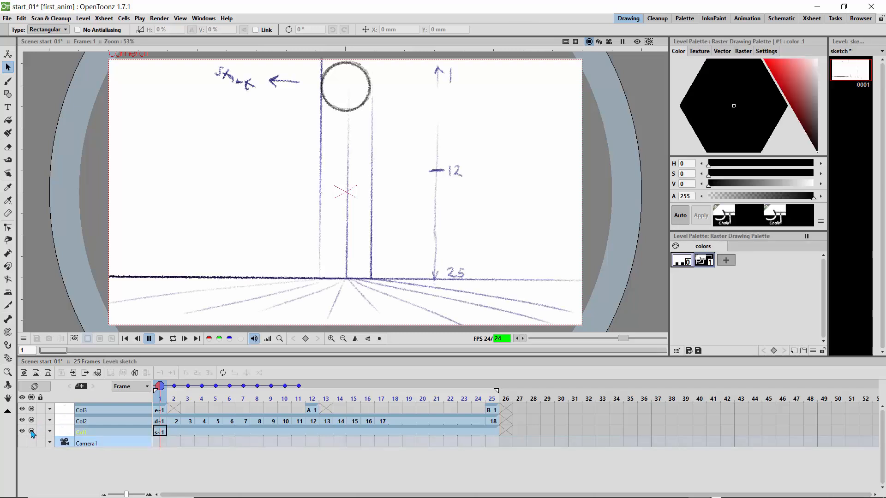
Step: Hide the rough ball drawings on Col2 in the viewer
left_click(31, 421)
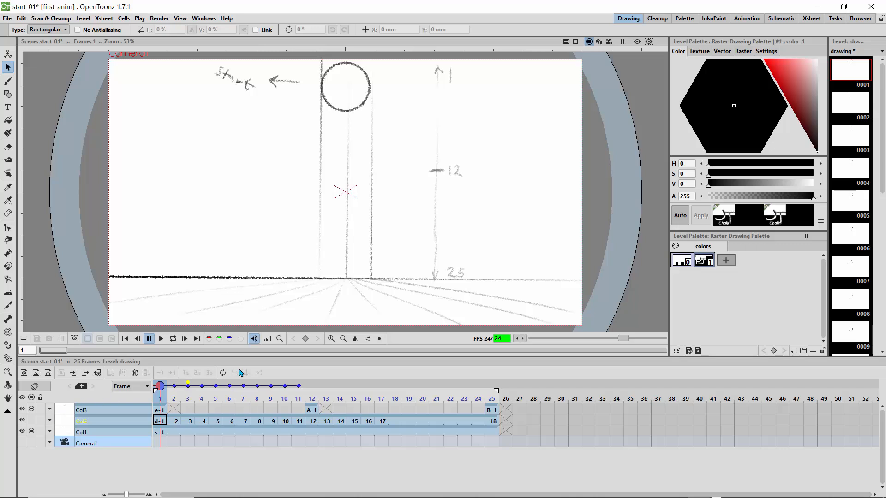
Step: Play back the falling ball animation from frame 1 to check its motion
left_click(162, 340)
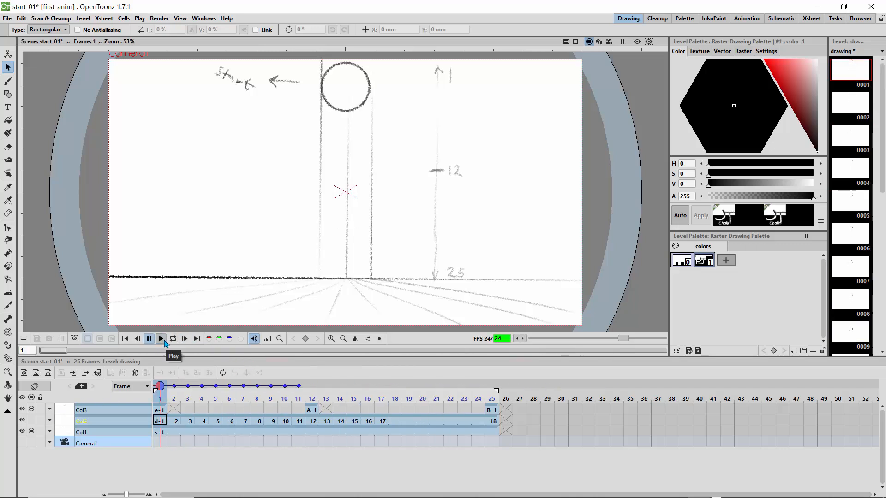
left_click(162, 339)
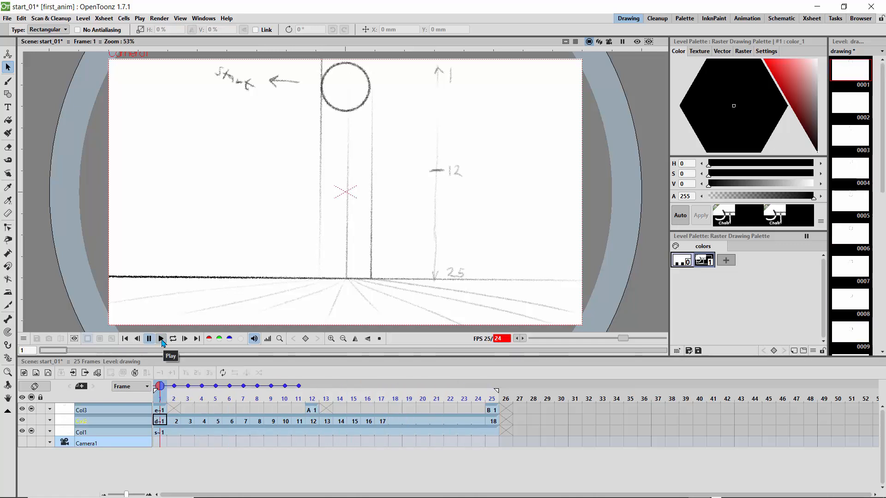
left_click(162, 339)
left_click(161, 339)
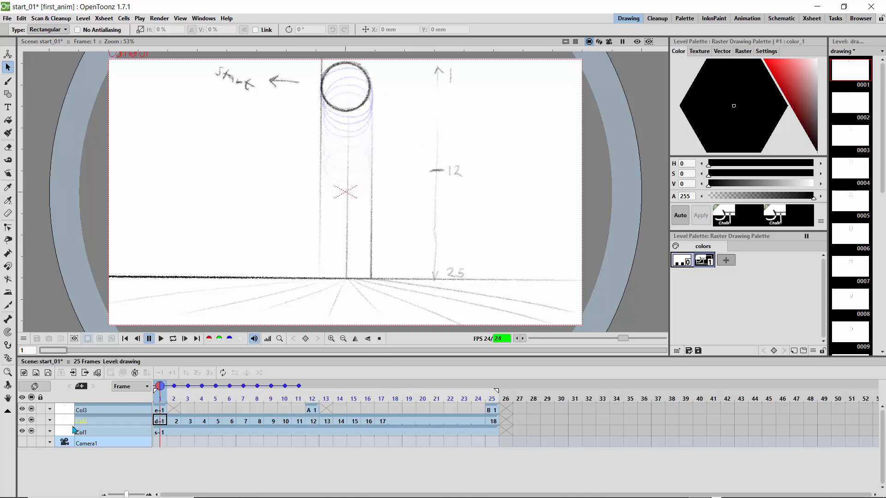
left_click(70, 411)
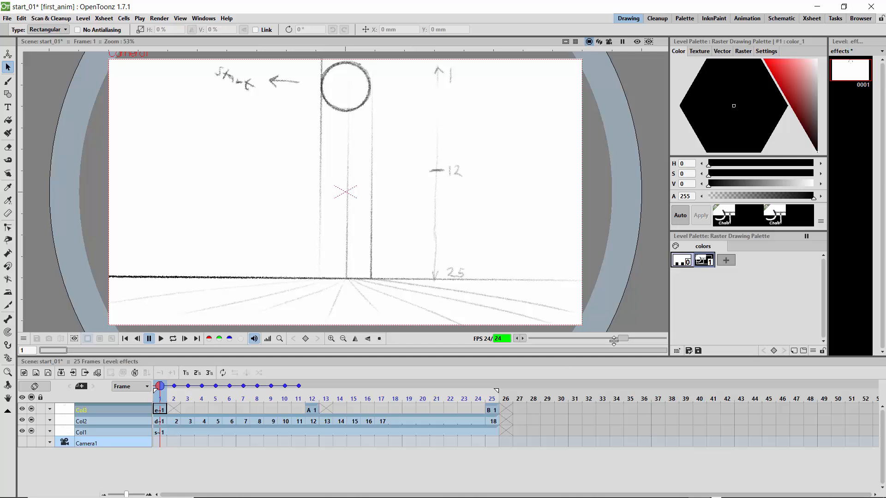
mouse_move(693, 494)
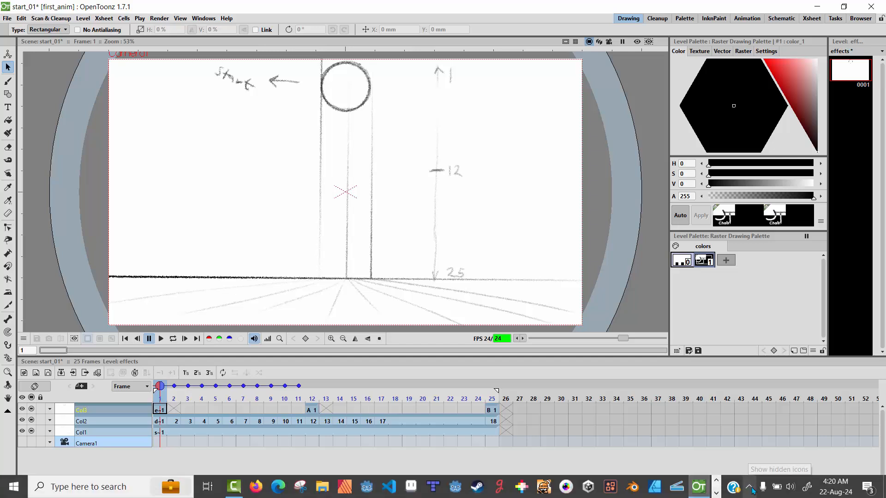
left_click(716, 493)
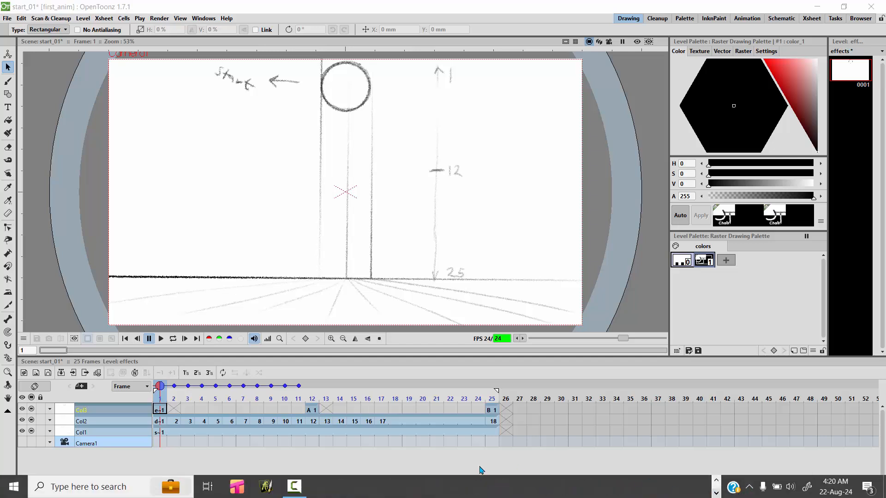
left_click(301, 493)
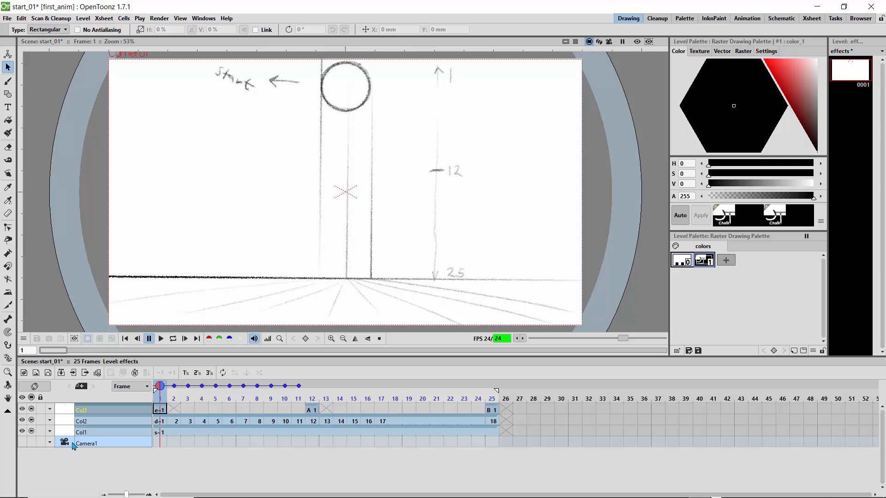
Step: Turn off the camera stand visibility of the drawing, effects and sketch columns so the canvas is blank
left_click(32, 421)
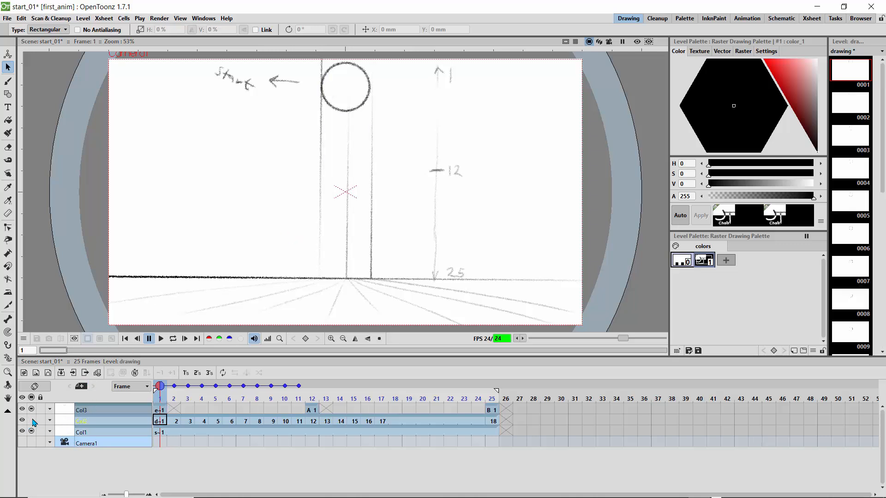
left_click(33, 410)
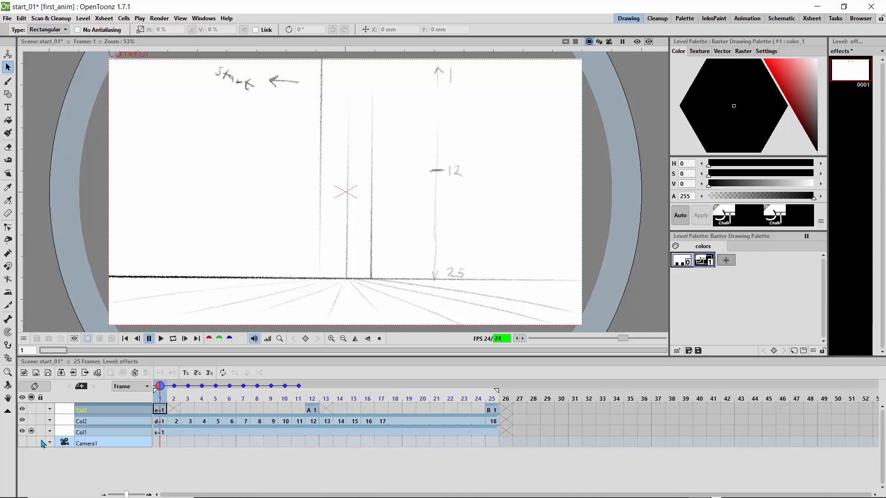
left_click(32, 432)
left_click(32, 432)
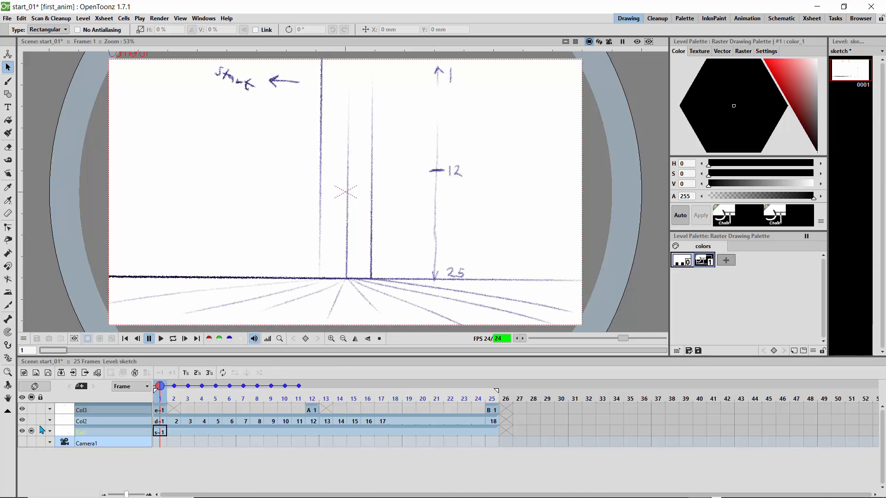
left_click(84, 410)
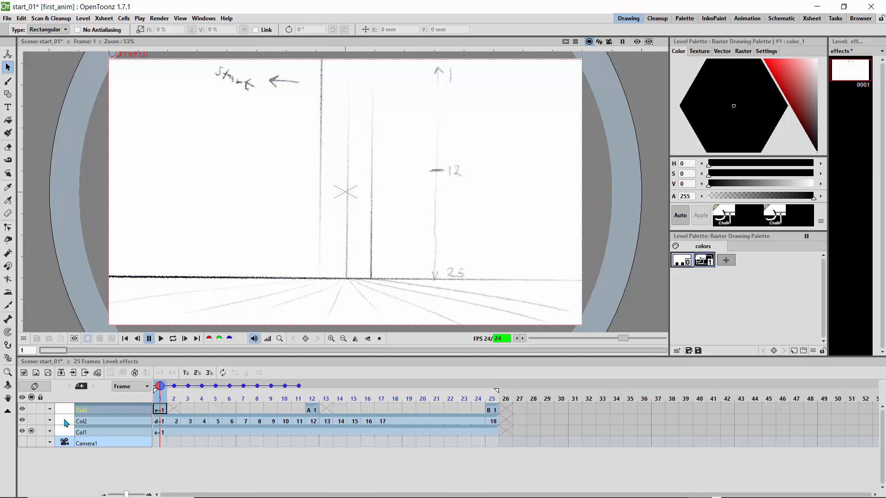
left_click(33, 432)
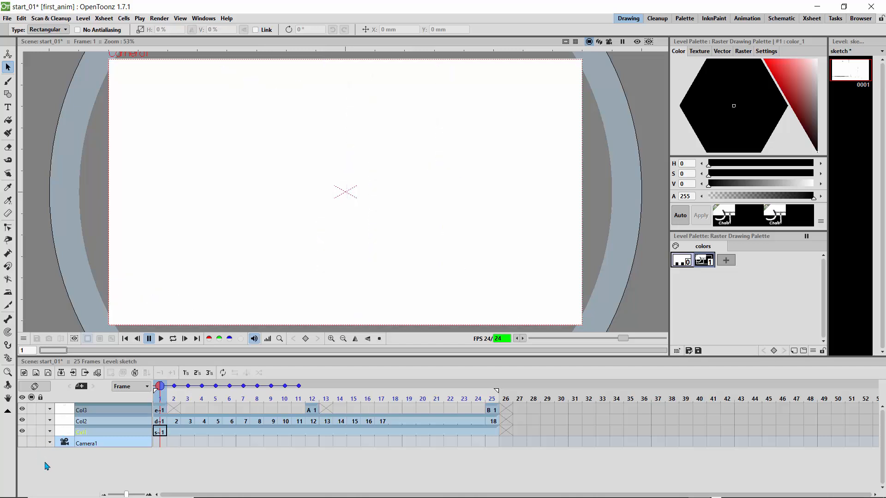
Step: Create a new raster level named bg2 directly above the sketch column
key("alt+n")
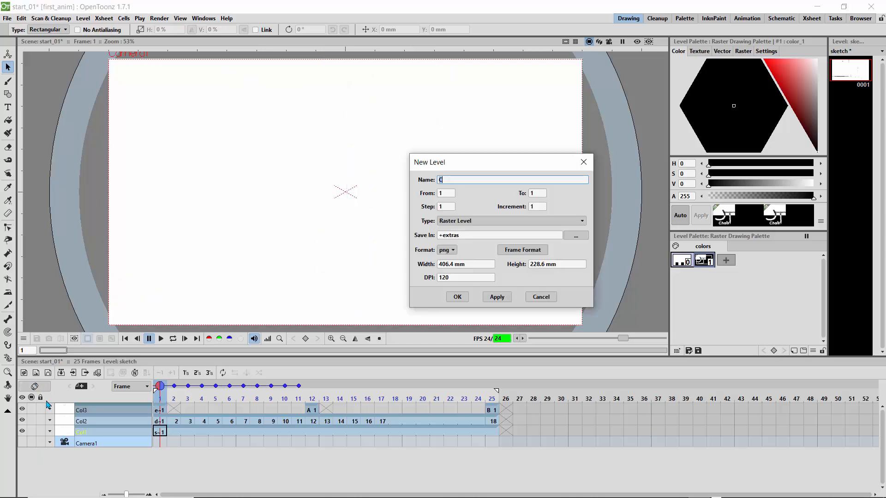
left_click(457, 298)
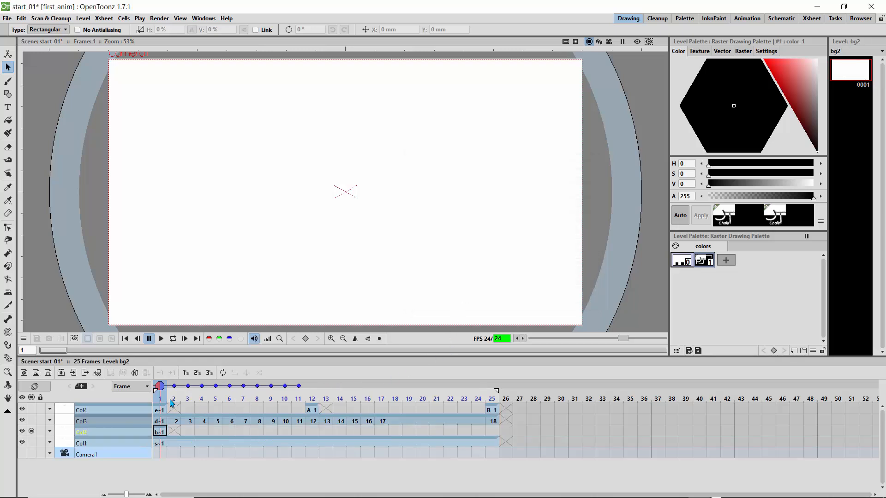
Step: Clear the onion skin markers from the timeline, return to frame 1 and select the effects column
mouse_move(160, 390)
left_mouse_down()
mouse_move(353, 390)
mouse_move(216, 391)
left_mouse_up()
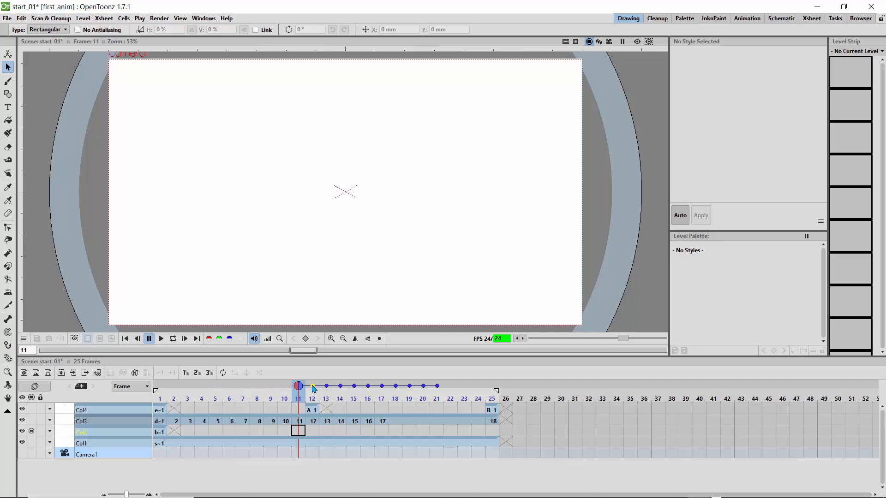
left_click_drag(325, 390, 439, 393)
left_click_drag(286, 398, 145, 397)
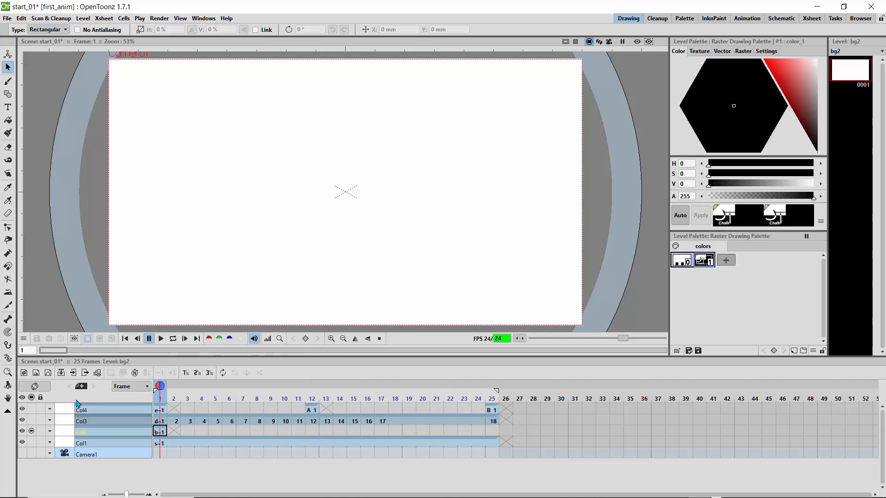
left_click(65, 412)
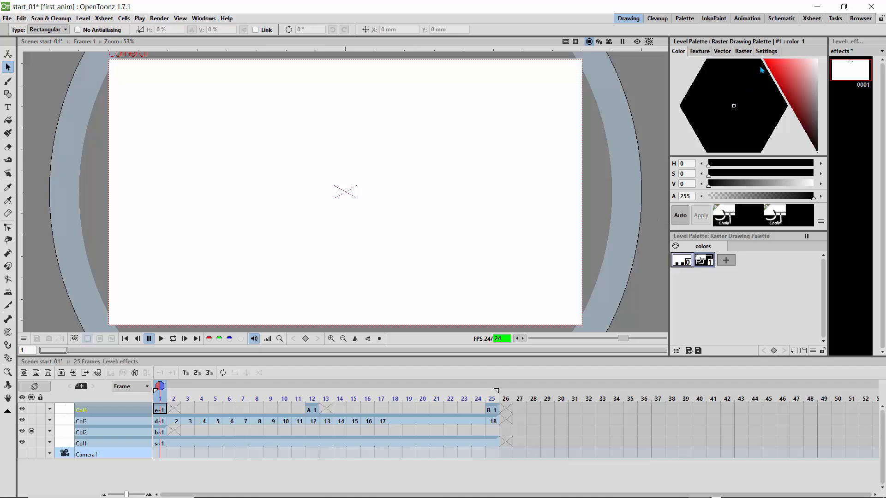
Step: Inspect the bg2 column's place in the widened Xsheet, and return to the Drawing workspace
left_click(810, 21)
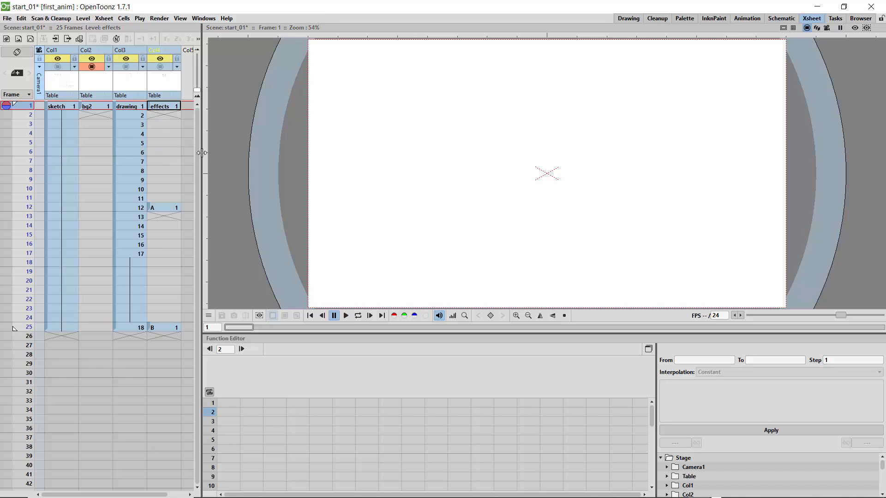
left_click_drag(202, 153, 223, 163)
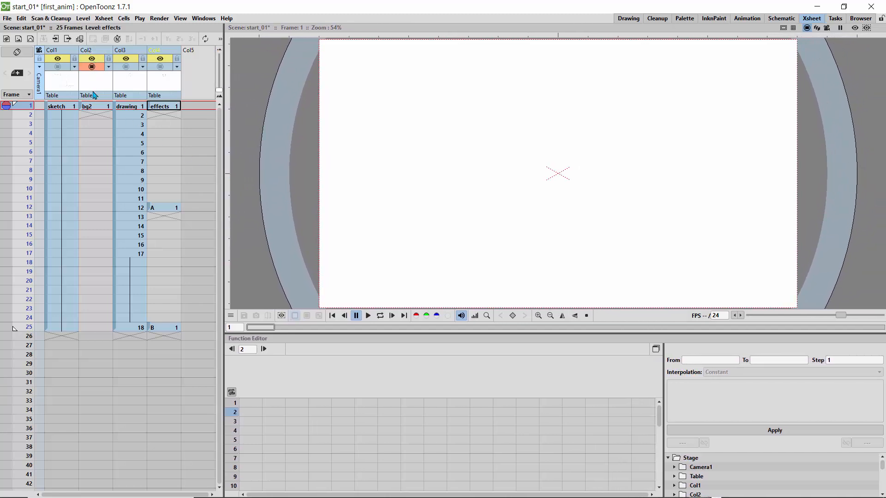
left_click(94, 106)
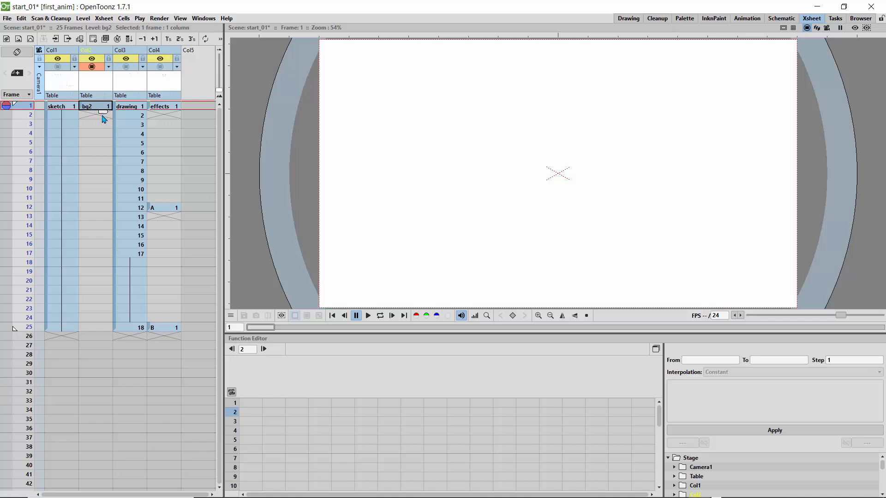
mouse_move(104, 119)
left_mouse_down()
mouse_move(117, 292)
mouse_move(106, 108)
left_mouse_up()
left_click(628, 18)
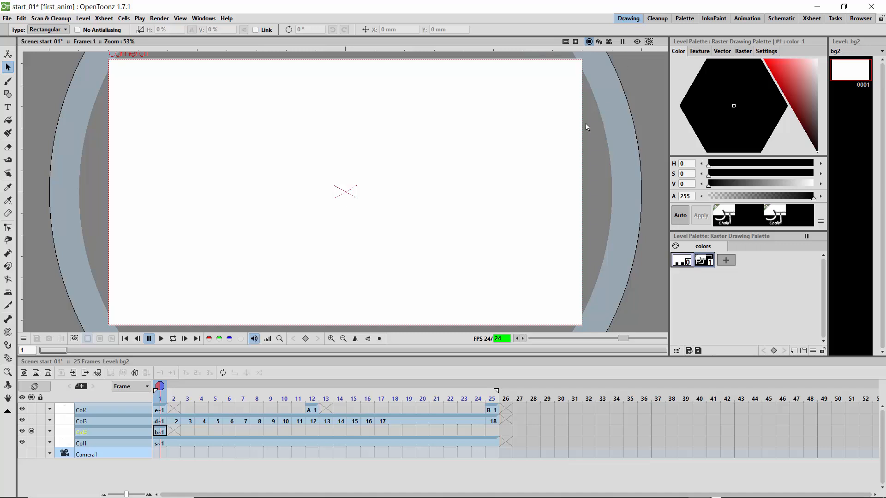
Step: Move the bg2 column above the drawing column by cutting it and pasting it below the effects column
left_click_drag(67, 433, 68, 412)
left_click(65, 436)
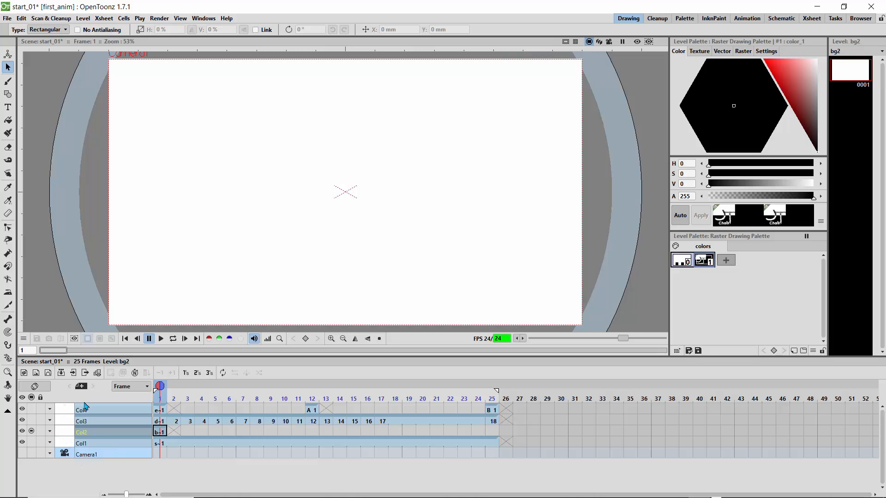
right_click(63, 438)
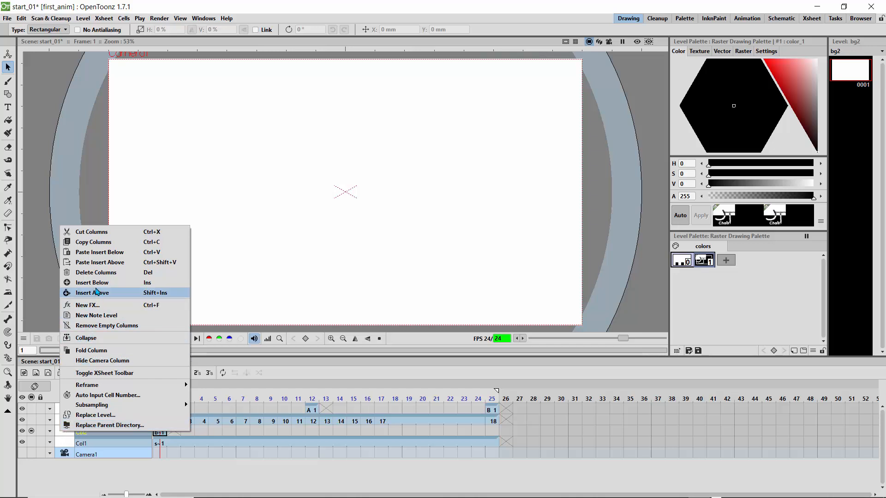
left_click(80, 236)
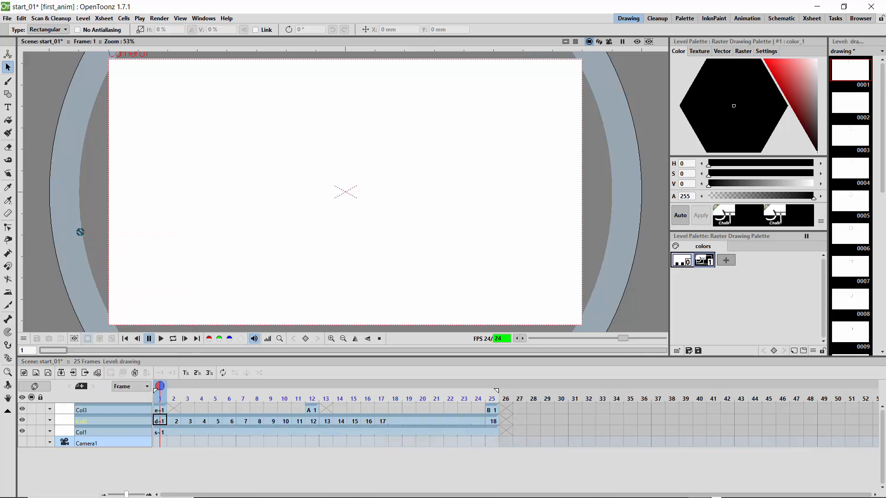
left_click(70, 407)
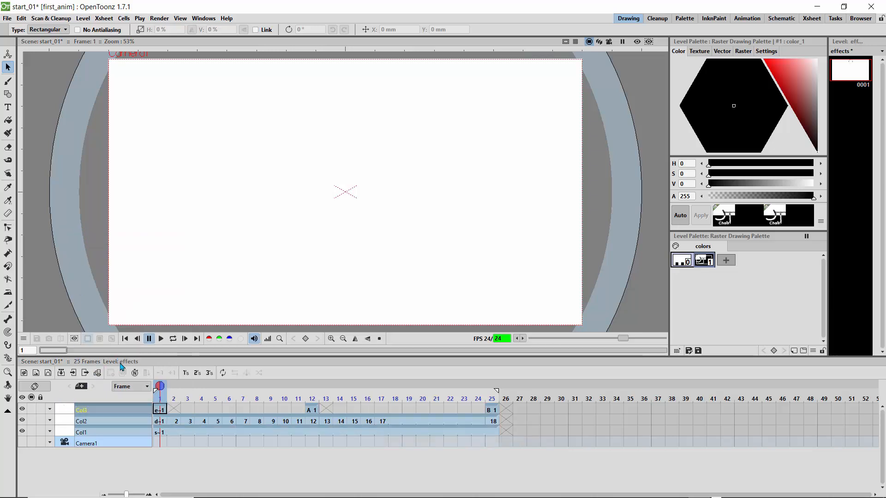
right_click(67, 411)
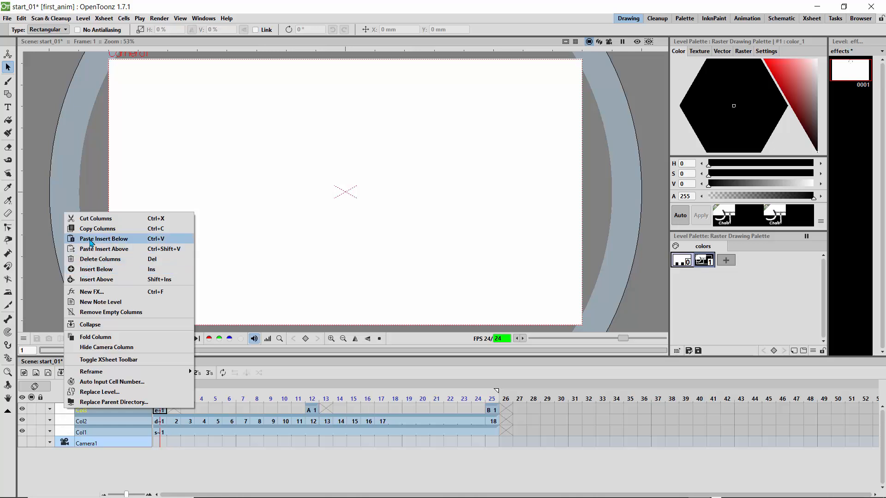
left_click(91, 240)
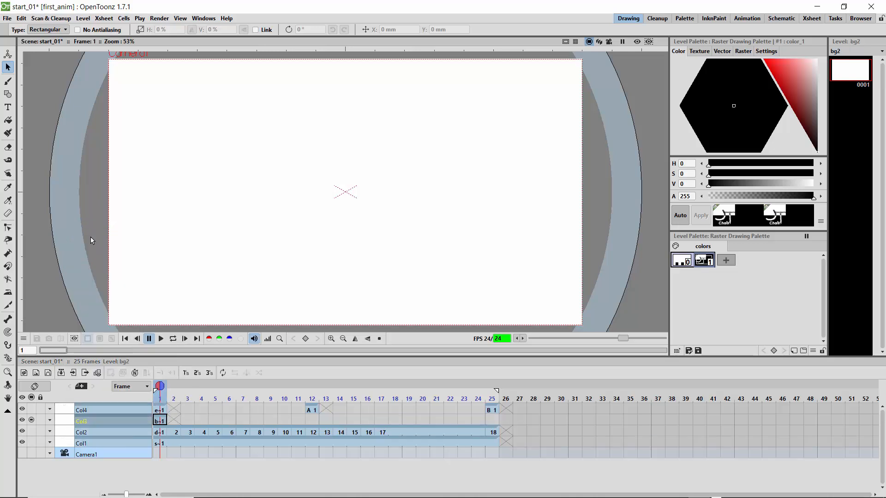
Step: Check the new column order in the Xsheet workspace, select bg2 and return to the Drawing workspace
left_click(70, 410)
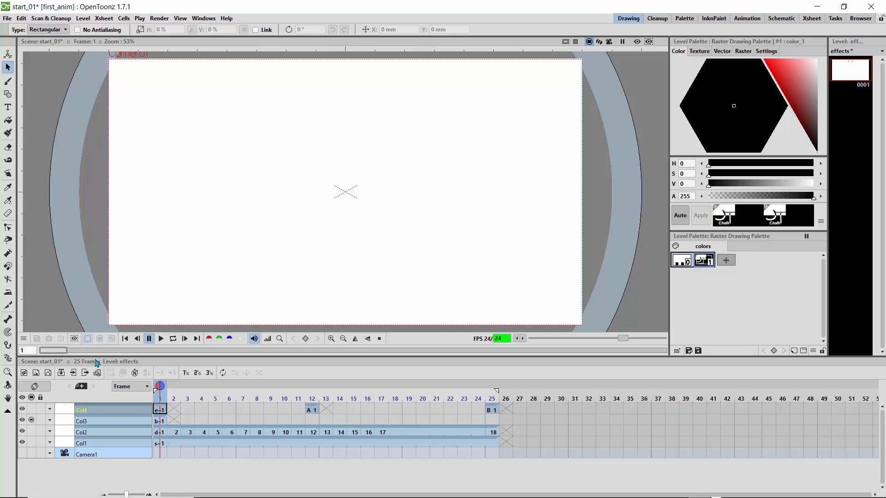
left_click(809, 19)
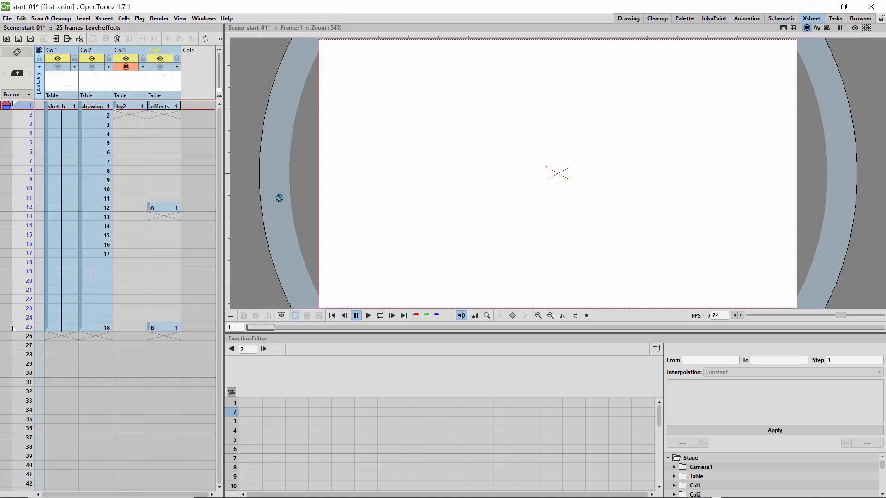
left_click(126, 55)
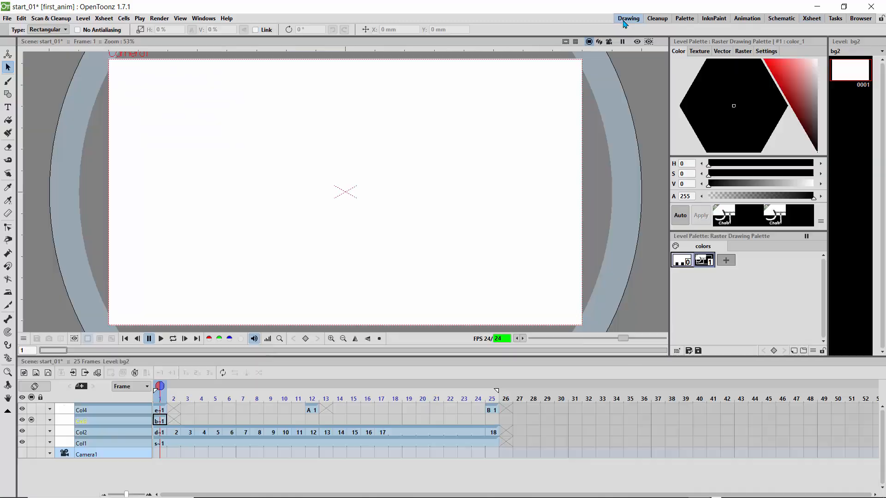
left_click(629, 18)
Step: Add a new raster level named bg3 above the effects column and pick the Brush tool for drawing
left_click(67, 414)
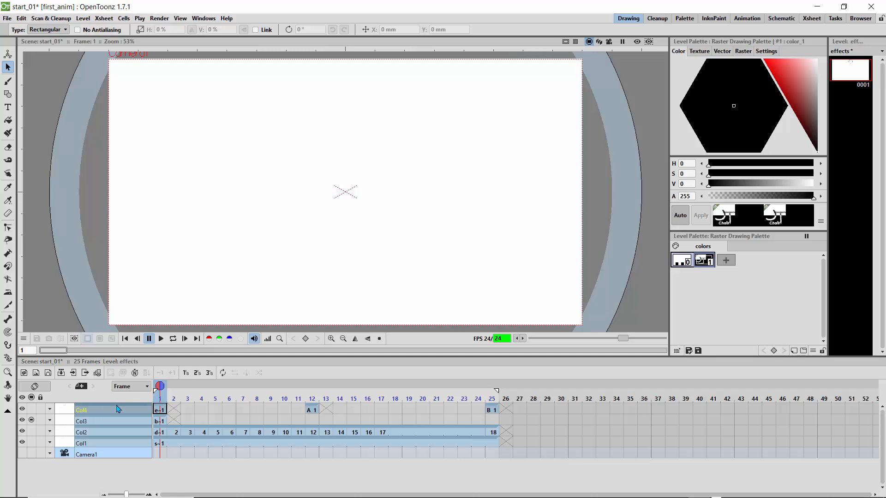
mouse_move(161, 388)
left_mouse_down()
mouse_move(492, 390)
mouse_move(159, 400)
left_mouse_up()
left_click(8, 82)
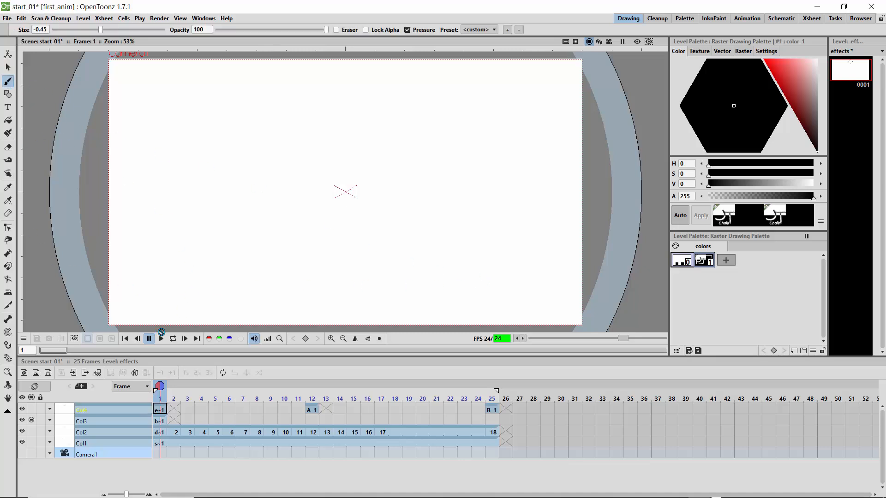
left_click(37, 375)
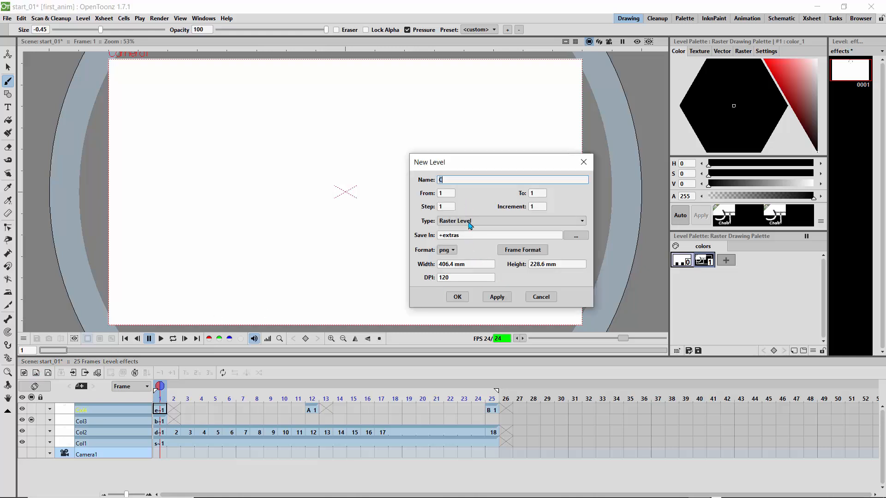
type("bg")
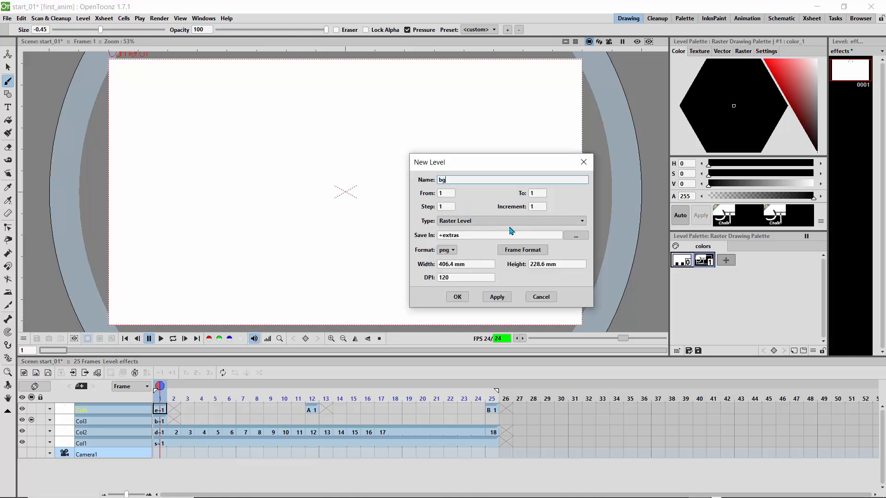
type("3")
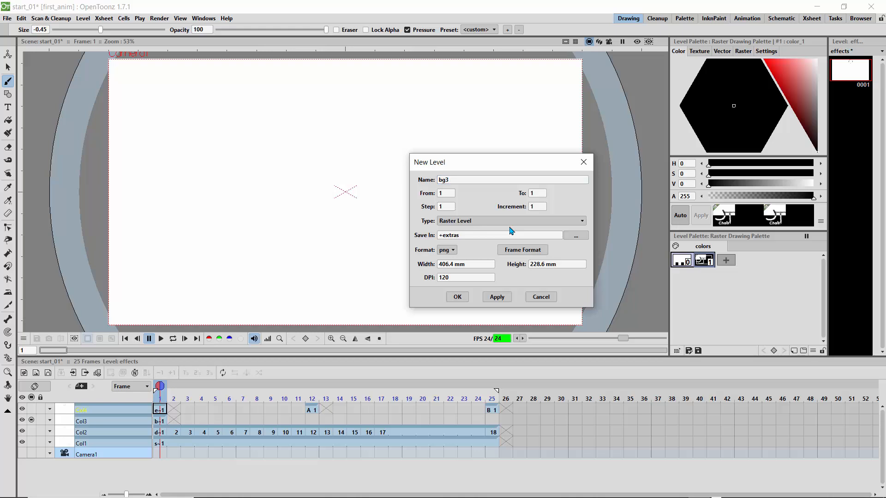
left_click(457, 298)
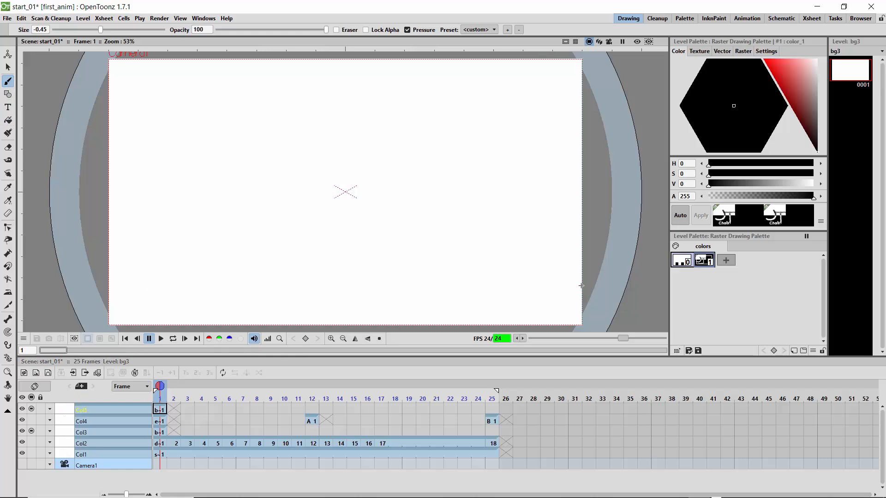
Step: Draw a slightly curved ground line across the full width of the camera frame's lower part on bg3
left_click_drag(521, 285, 64, 267)
key("ctrl+z")
left_click_drag(581, 282, 7, 282)
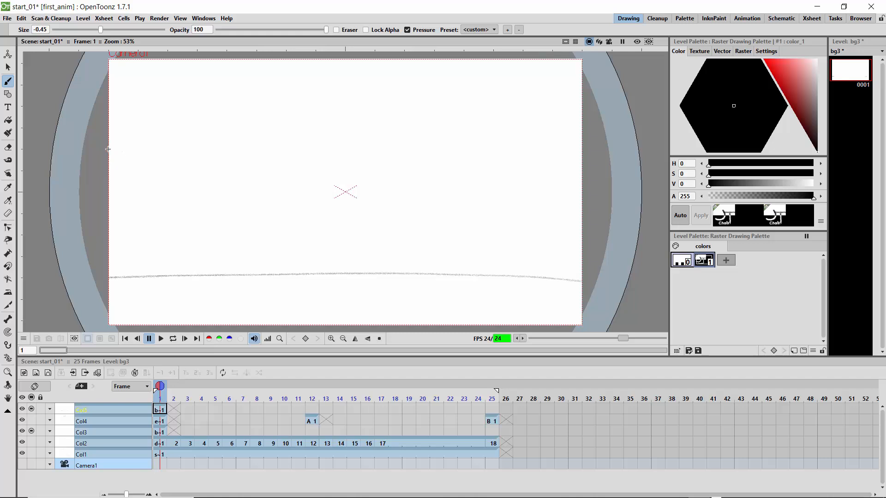
left_click_drag(131, 152, 184, 190)
mouse_move(222, 264)
left_mouse_down()
mouse_move(237, 233)
mouse_move(285, 192)
mouse_move(331, 195)
mouse_move(355, 227)
left_mouse_up()
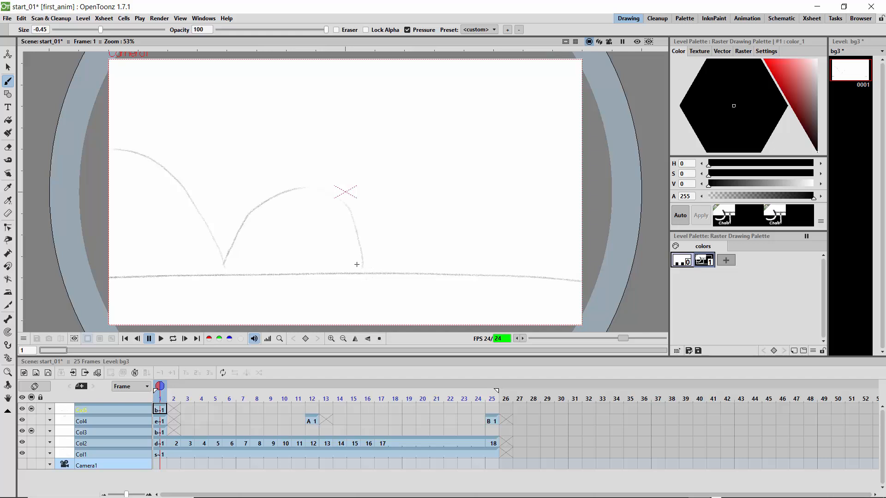
mouse_move(363, 270)
left_mouse_down()
mouse_move(385, 245)
mouse_move(431, 223)
left_mouse_up()
key("ctrl+z")
key("ctrl+z")
key("ctrl+z")
key("ctrl+z")
key("ctrl+z")
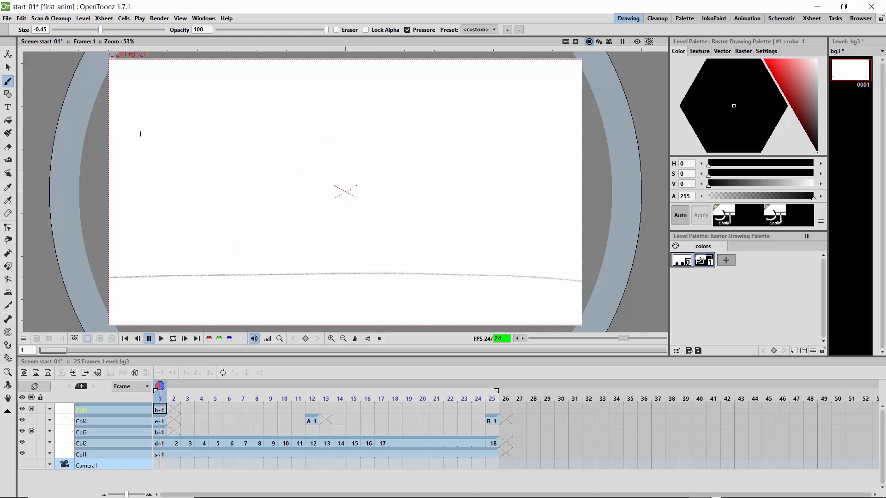
Step: Sketch a bounce path of three shrinking arcs above the ground line, with ball outlines down the first arc to its squashed contact
mouse_move(138, 135)
left_mouse_down()
mouse_move(199, 189)
mouse_move(231, 268)
mouse_move(264, 188)
left_mouse_up()
mouse_move(359, 253)
left_mouse_down()
mouse_move(375, 301)
mouse_move(362, 269)
mouse_move(381, 227)
mouse_move(429, 205)
mouse_move(467, 268)
left_mouse_up()
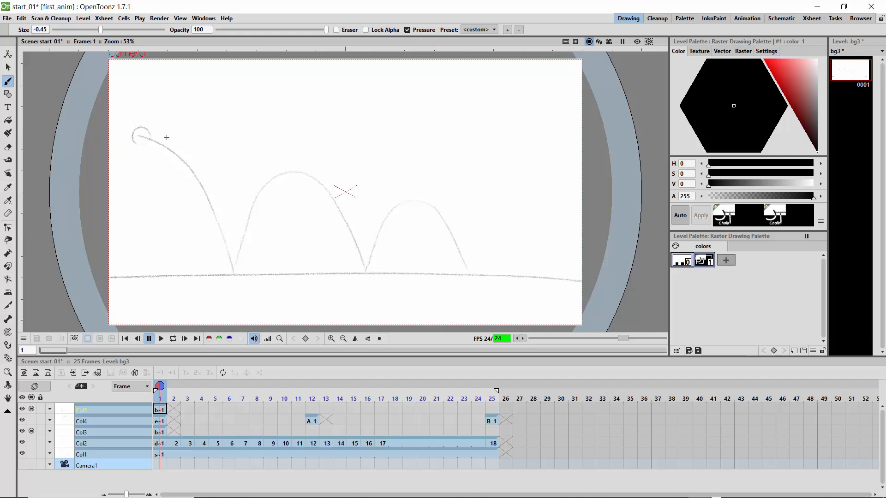
left_click_drag(165, 137, 165, 136)
left_click_drag(203, 174, 206, 188)
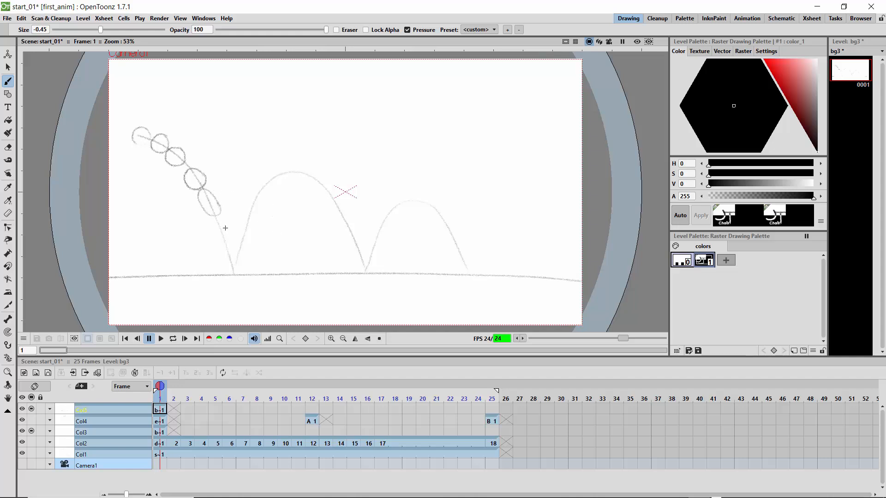
mouse_move(214, 223)
left_mouse_down()
mouse_move(231, 245)
mouse_move(229, 221)
left_mouse_up()
mouse_move(239, 274)
left_mouse_down()
mouse_move(235, 260)
mouse_move(245, 267)
left_mouse_up()
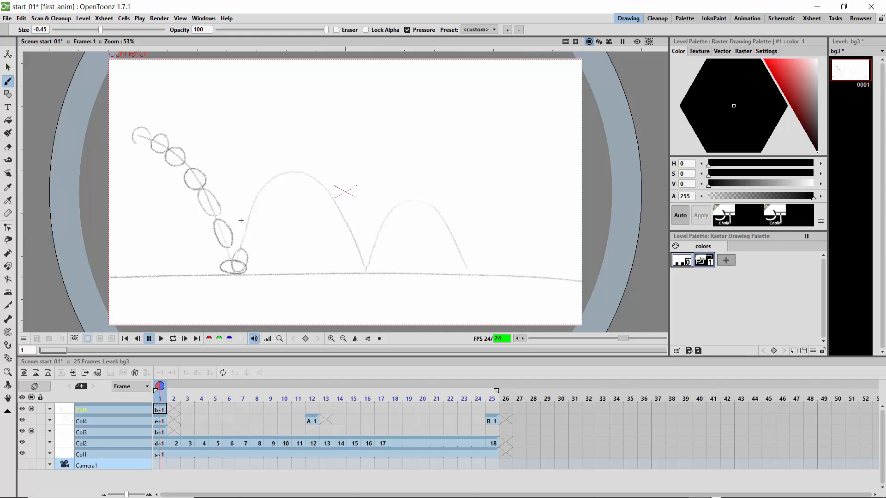
Step: Sketch ball outlines along the second and third arcs, squashed at each ground contact, ending with three circles rolling on the ground
mouse_move(251, 220)
left_mouse_down()
mouse_move(240, 239)
mouse_move(252, 232)
mouse_move(250, 193)
mouse_move(253, 206)
mouse_move(266, 202)
mouse_move(258, 185)
mouse_move(273, 190)
mouse_move(290, 170)
left_mouse_up()
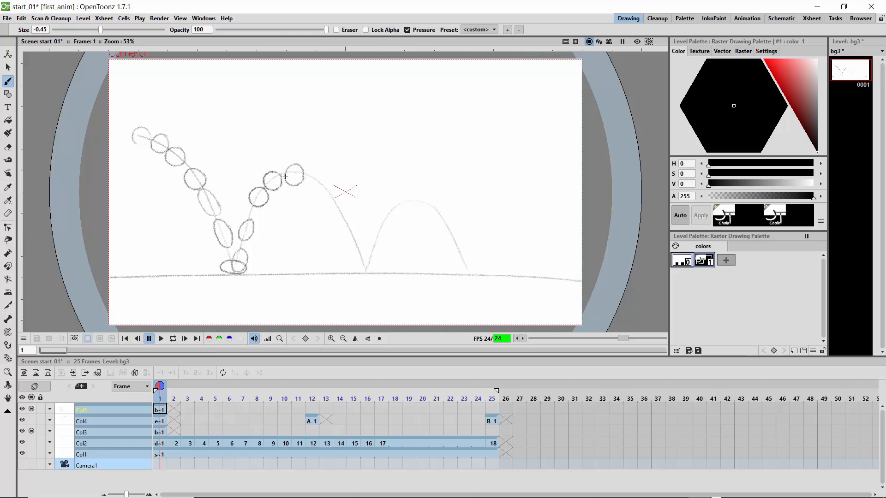
mouse_move(287, 183)
left_mouse_down()
mouse_move(309, 188)
mouse_move(309, 170)
mouse_move(315, 195)
mouse_move(329, 201)
mouse_move(332, 183)
left_mouse_up()
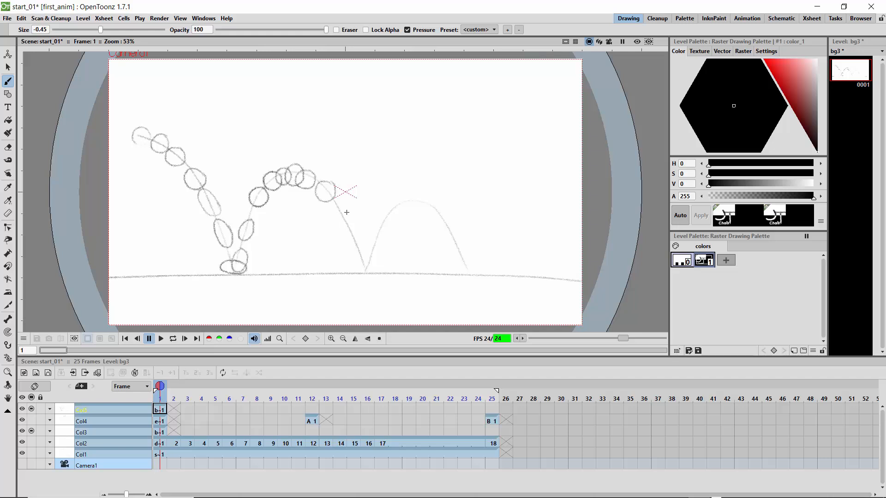
mouse_move(332, 212)
left_mouse_down()
mouse_move(348, 243)
mouse_move(359, 241)
mouse_move(352, 221)
mouse_move(352, 252)
mouse_move(366, 258)
mouse_move(363, 248)
mouse_move(372, 262)
mouse_move(352, 265)
mouse_move(371, 268)
mouse_move(367, 253)
mouse_move(388, 207)
left_mouse_up()
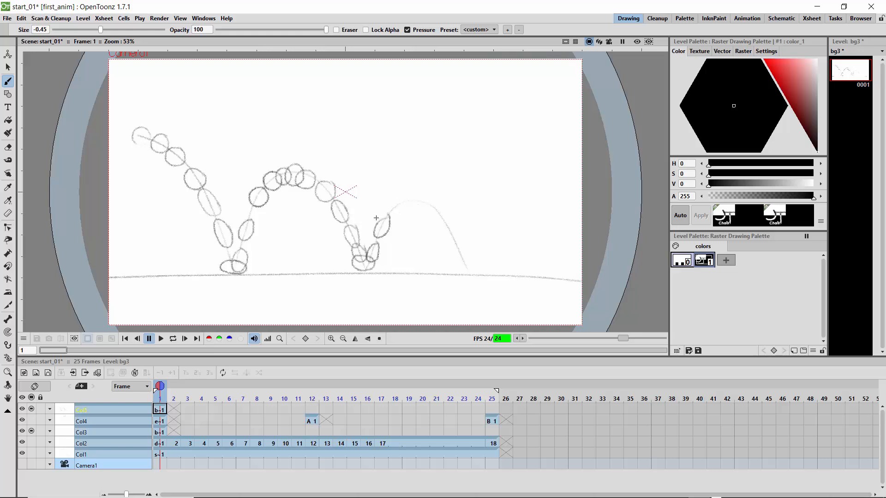
mouse_move(395, 202)
left_mouse_down()
mouse_move(428, 201)
mouse_move(421, 197)
mouse_move(442, 208)
mouse_move(428, 209)
mouse_move(428, 219)
mouse_move(439, 222)
mouse_move(441, 207)
mouse_move(452, 224)
mouse_move(440, 222)
mouse_move(439, 237)
mouse_move(454, 233)
mouse_move(448, 248)
mouse_move(461, 261)
mouse_move(461, 243)
mouse_move(470, 259)
mouse_move(451, 258)
mouse_move(454, 272)
mouse_move(479, 270)
mouse_move(467, 257)
mouse_move(488, 273)
mouse_move(495, 258)
mouse_move(498, 274)
mouse_move(505, 260)
mouse_move(510, 274)
mouse_move(520, 260)
left_mouse_up()
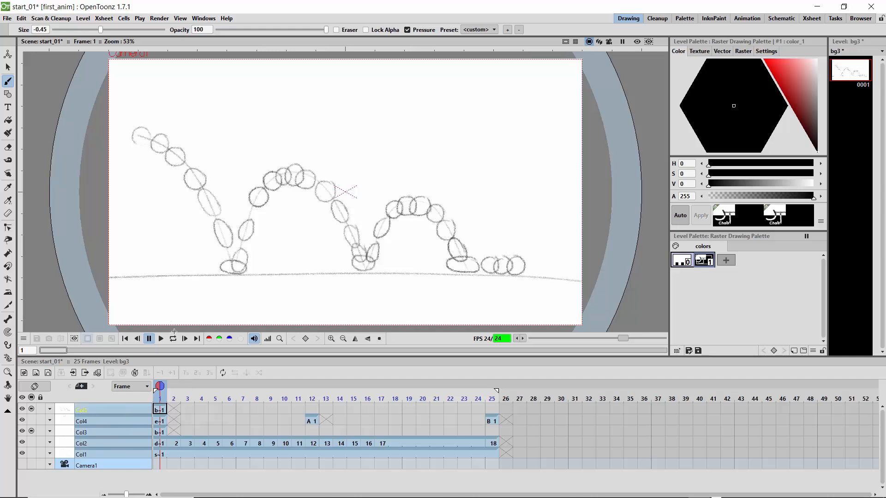
Step: Switch to the Xsheet workspace and test the visibility toggles of the effects, bg2 and bg3 columns
mouse_move(160, 389)
left_mouse_down()
mouse_move(437, 387)
mouse_move(215, 387)
mouse_move(160, 400)
left_mouse_up()
left_click(811, 18)
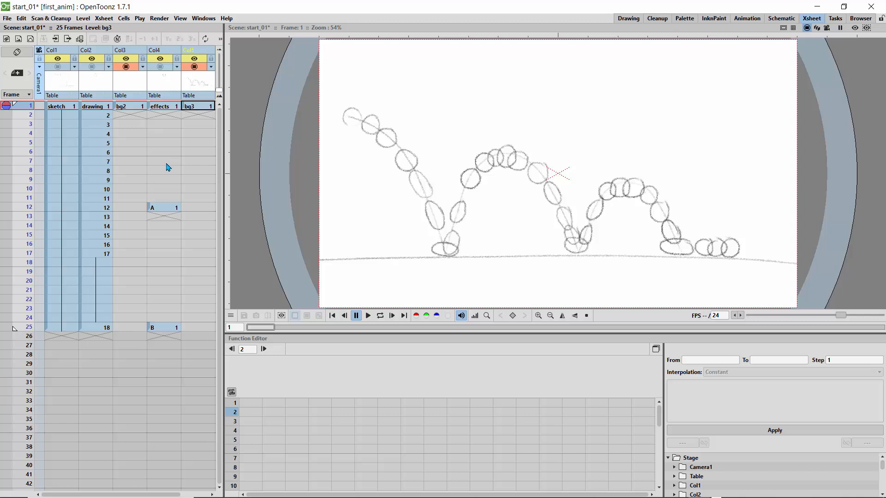
left_click(160, 60)
left_click(160, 60)
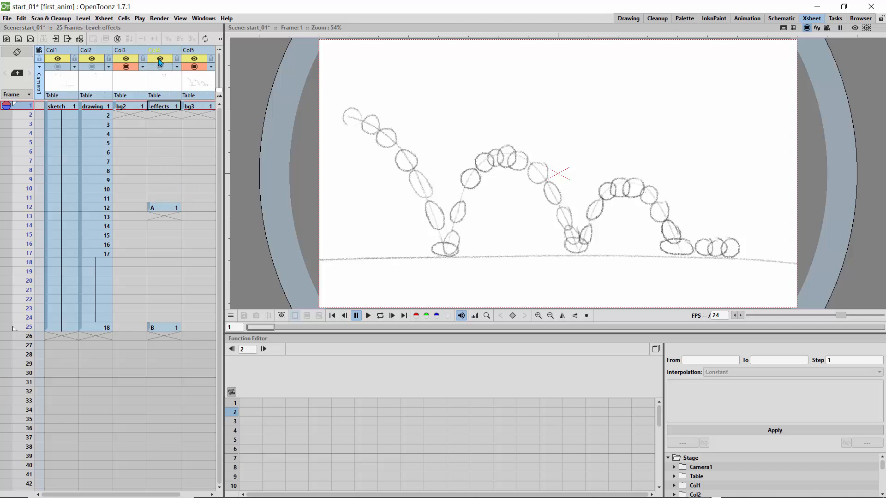
left_click(126, 69)
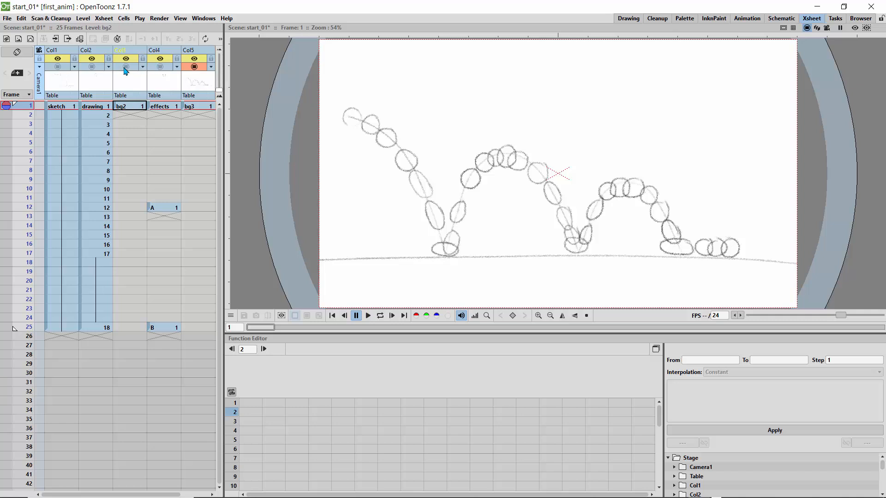
left_click(124, 71)
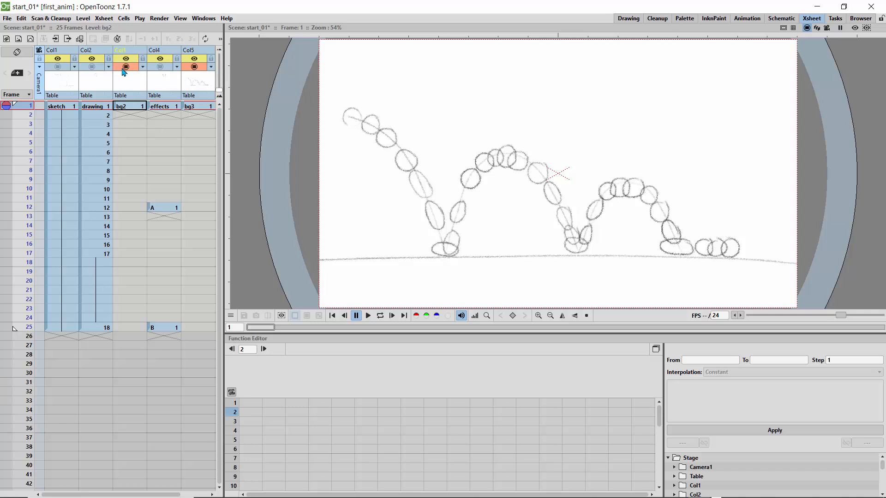
left_click(191, 69)
left_click(193, 69)
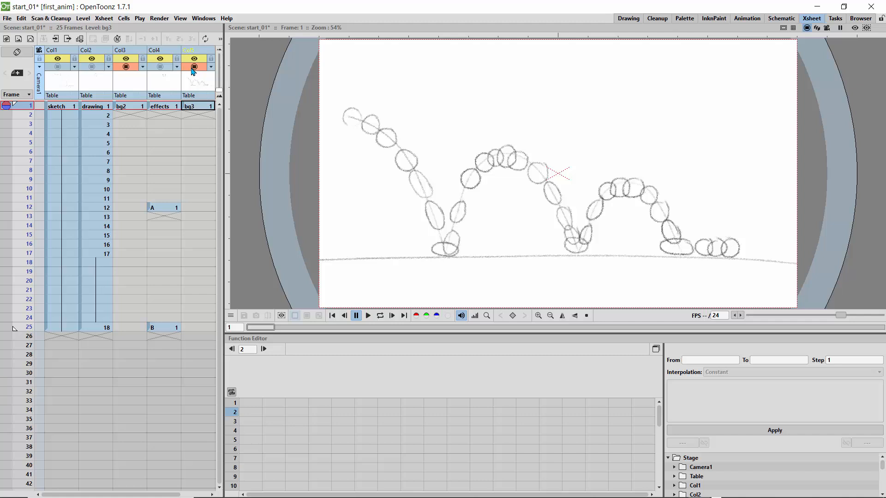
left_click(193, 68)
left_click(194, 69)
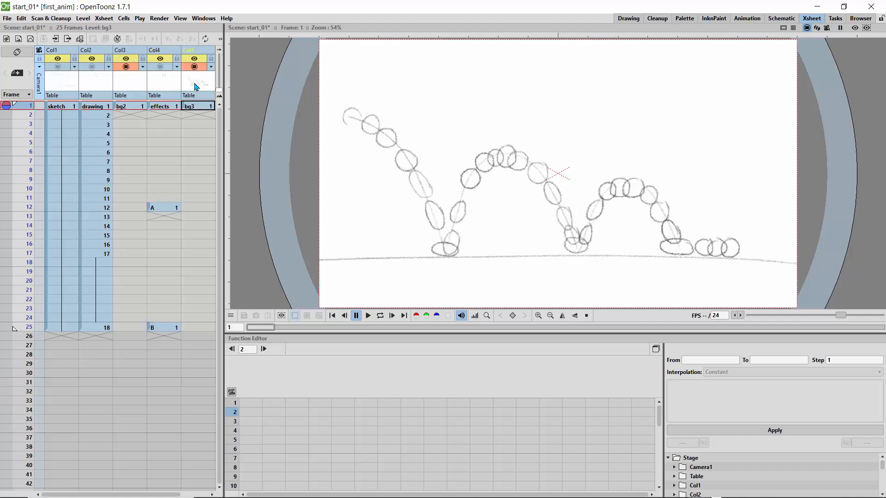
Step: Extend the bg3 drawing through frame 25 and scrub the timeline in the Drawing workspace to check it
left_click(204, 110)
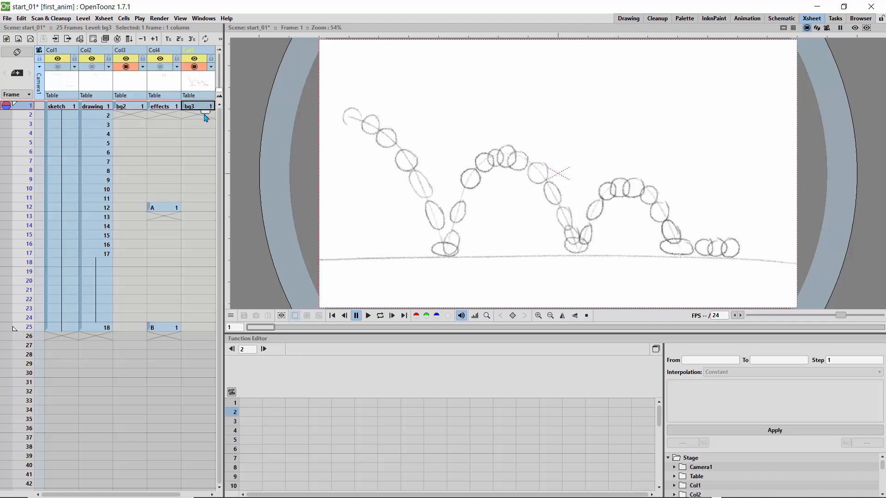
left_click_drag(204, 113, 205, 334)
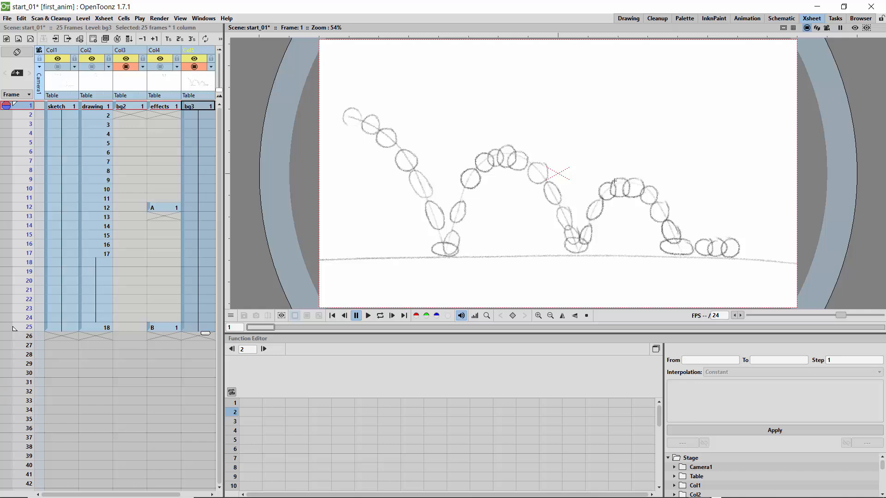
left_click(629, 18)
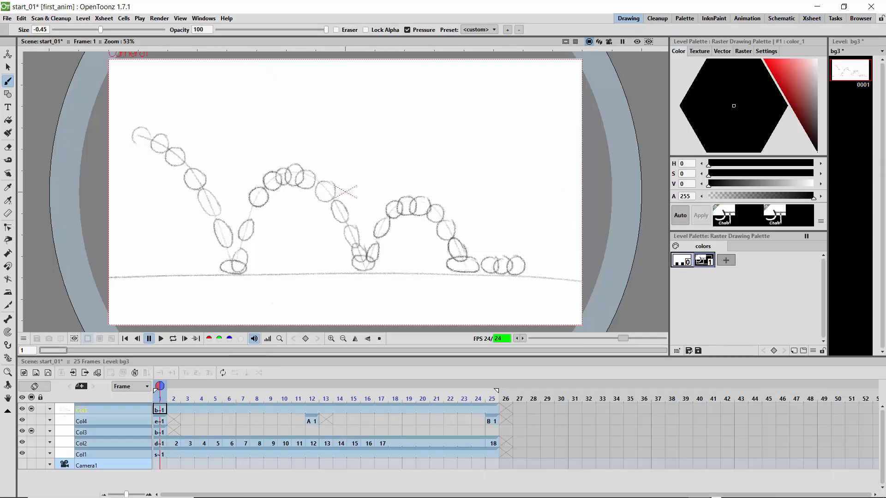
mouse_move(160, 390)
left_mouse_down()
mouse_move(506, 390)
mouse_move(298, 390)
left_mouse_up()
mouse_move(208, 393)
left_mouse_down()
mouse_move(492, 396)
mouse_move(139, 387)
left_mouse_up()
Step: Create a raster level named C and trace the first two ball outlines on frames 1 and 2, with onion skin on frame 1
left_click(36, 374)
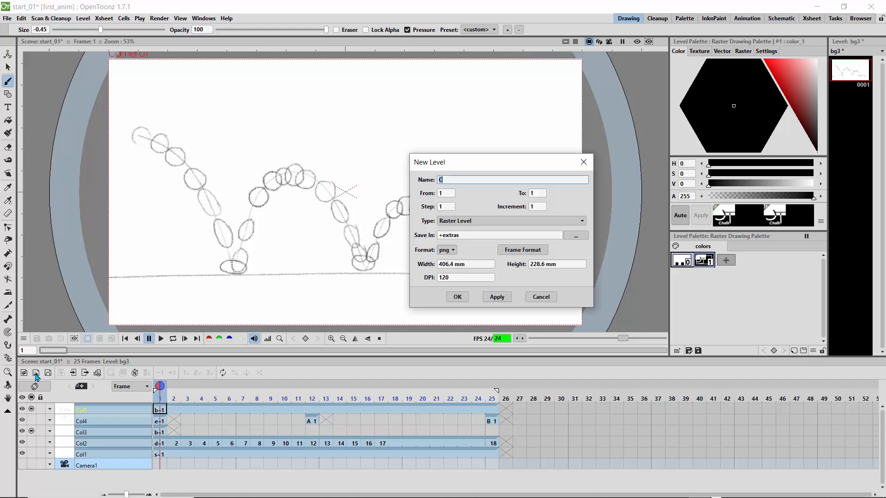
left_click(458, 298)
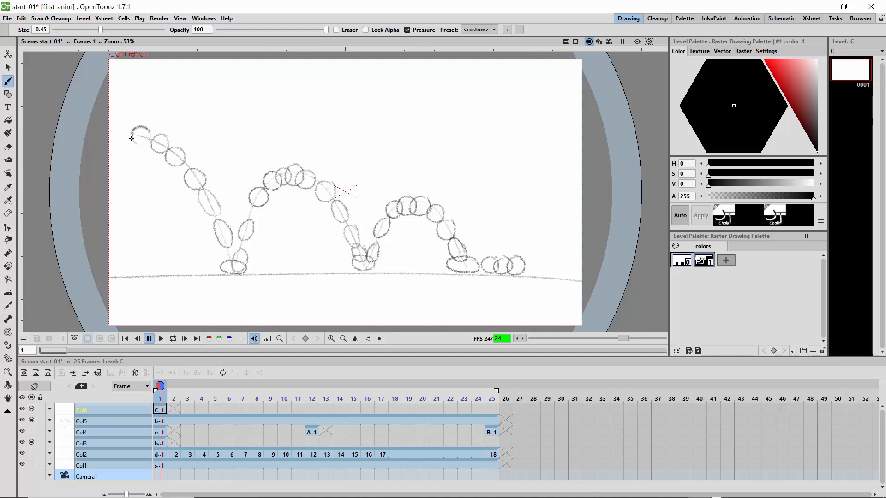
left_click(173, 392)
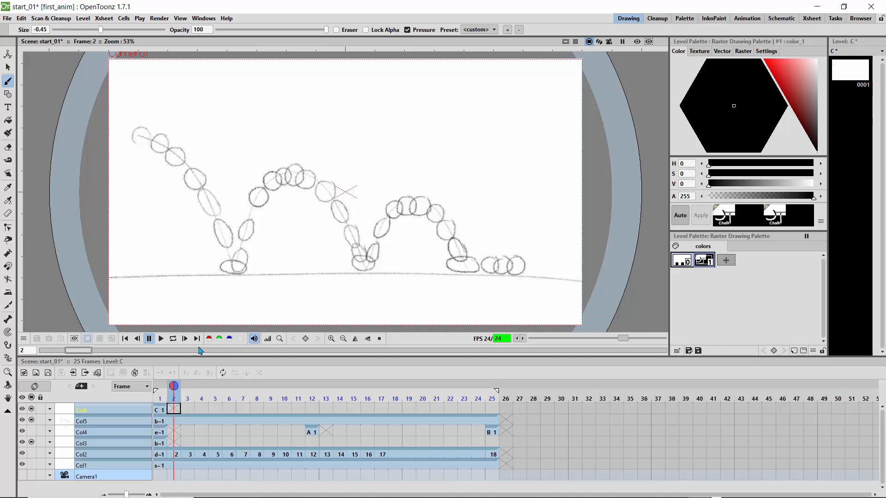
left_click(160, 386)
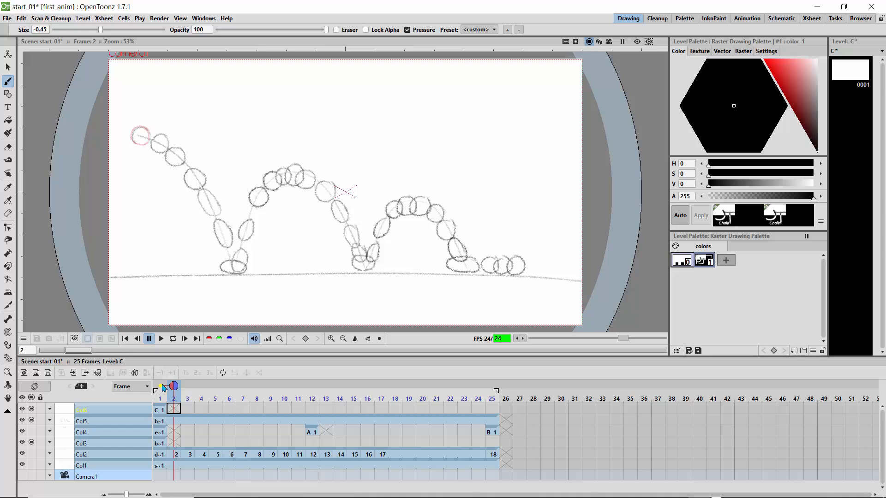
mouse_move(163, 137)
left_mouse_down()
mouse_move(148, 142)
mouse_move(163, 152)
mouse_move(158, 130)
left_mouse_up()
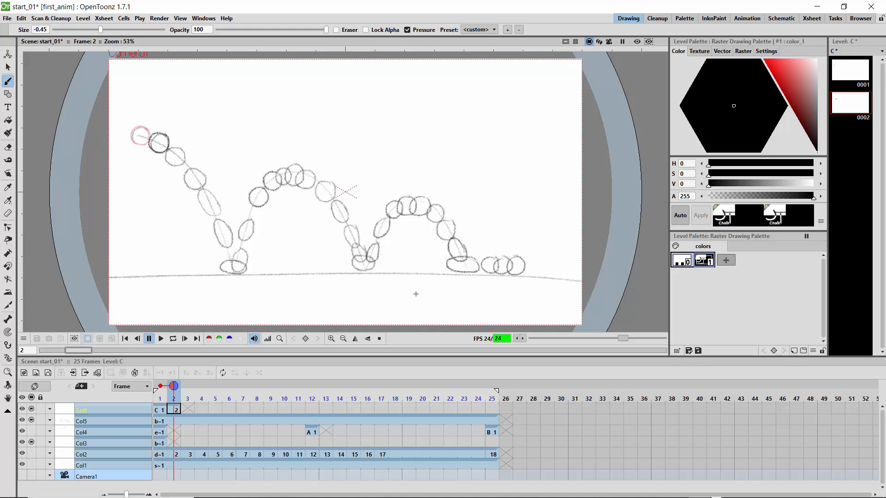
Step: Trace the third and fourth ball outlines on frames 3 and 4 of level C with onion skin, and advance to frame 5
left_click(183, 392)
left_click(160, 386)
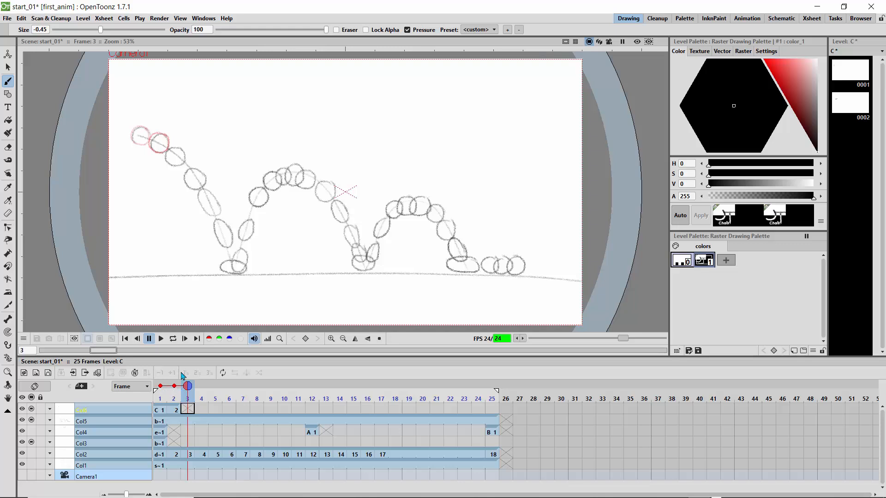
mouse_move(181, 162)
left_mouse_down()
mouse_move(189, 156)
mouse_move(176, 151)
mouse_move(178, 170)
mouse_move(189, 167)
mouse_move(184, 149)
left_mouse_up()
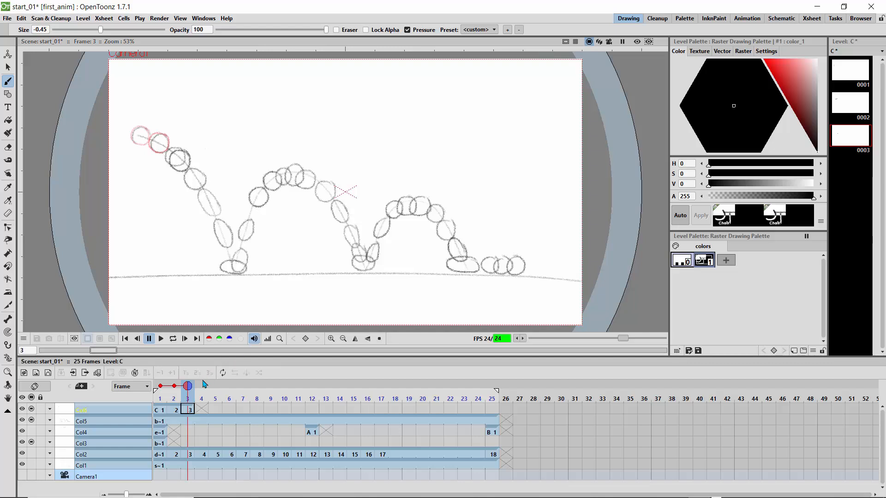
left_click_drag(189, 390, 202, 390)
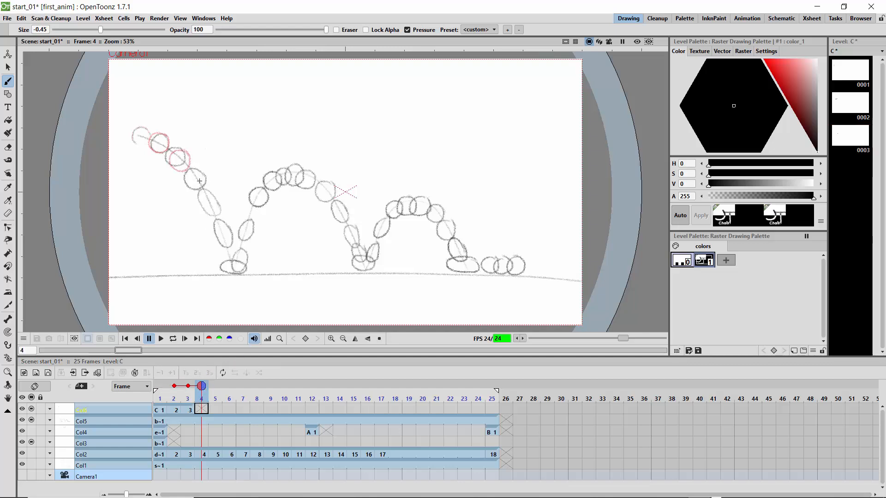
mouse_move(206, 182)
left_mouse_down()
mouse_move(187, 179)
mouse_move(193, 190)
mouse_move(206, 173)
left_mouse_up()
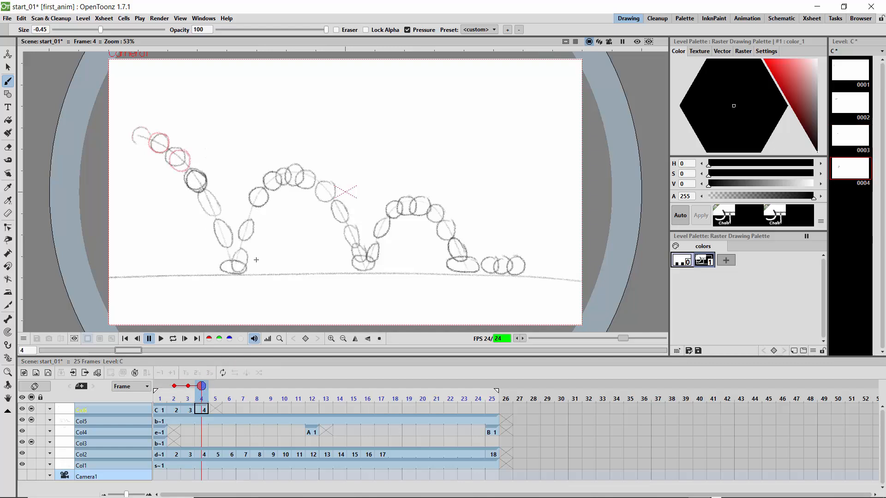
left_click_drag(202, 387, 215, 387)
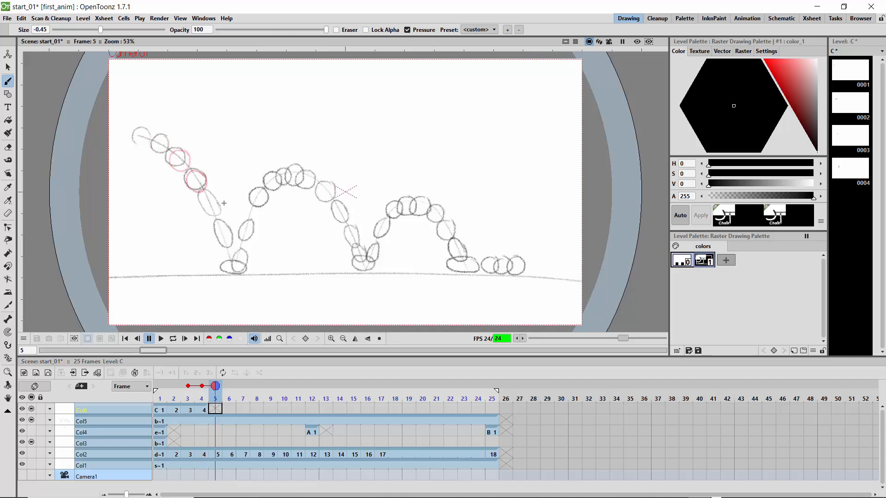
Step: Trace the falling ball outlines on frames 5, 6 and 7 of level C over the bg3 guide
mouse_move(221, 210)
left_mouse_down()
mouse_move(205, 193)
mouse_move(201, 207)
mouse_move(220, 204)
left_mouse_up()
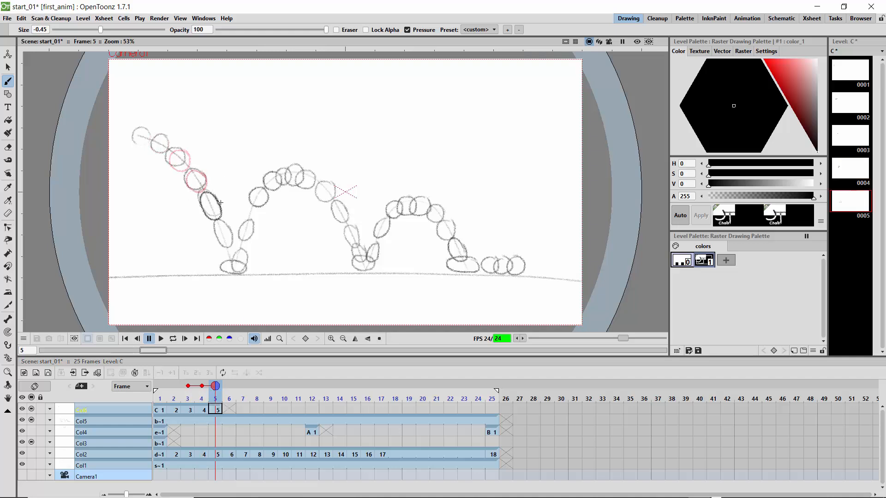
left_click(225, 386)
mouse_move(229, 235)
left_mouse_down()
mouse_move(219, 219)
mouse_move(211, 226)
mouse_move(220, 245)
mouse_move(233, 226)
left_mouse_up()
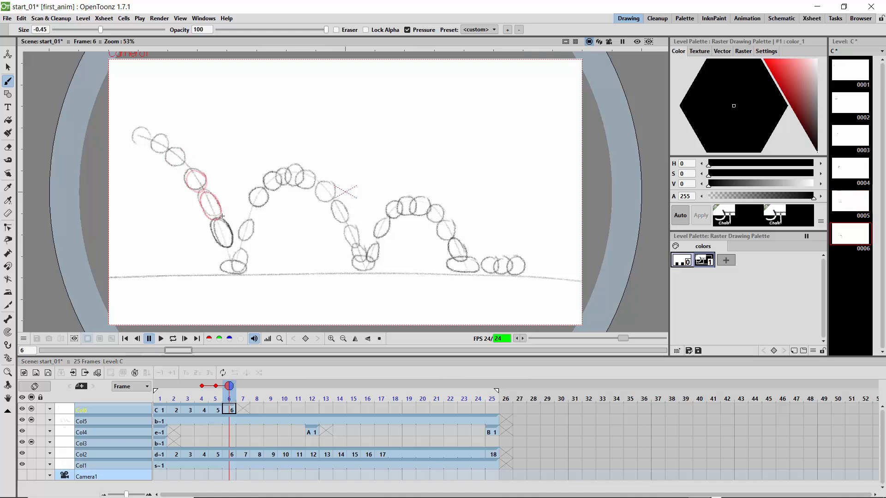
left_click(243, 386)
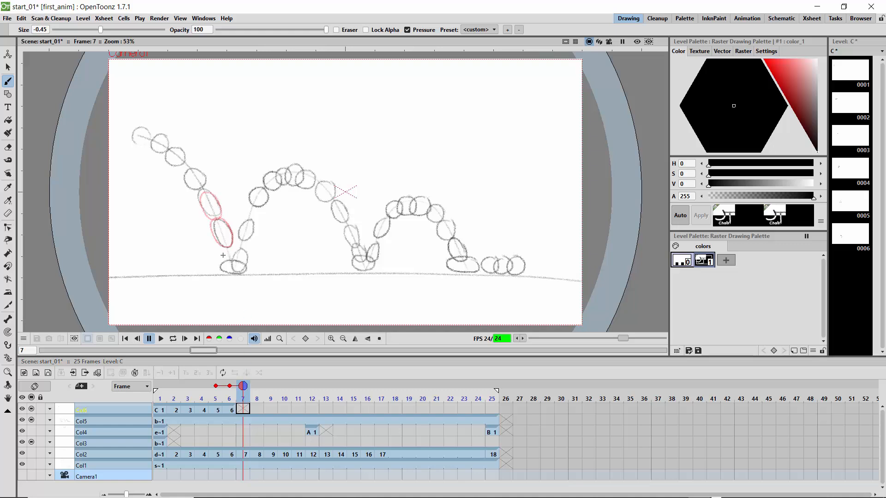
mouse_move(235, 254)
left_mouse_down()
mouse_move(231, 235)
mouse_move(220, 265)
mouse_move(228, 272)
mouse_move(252, 266)
mouse_move(236, 256)
mouse_move(259, 386)
mouse_move(271, 385)
mouse_move(232, 262)
mouse_move(239, 270)
mouse_move(239, 245)
left_mouse_up()
Step: Trace the squashed ball on frame 8 and the rising balls on frames 9, 10 and 11 of level C
left_click(253, 388)
left_click(271, 386)
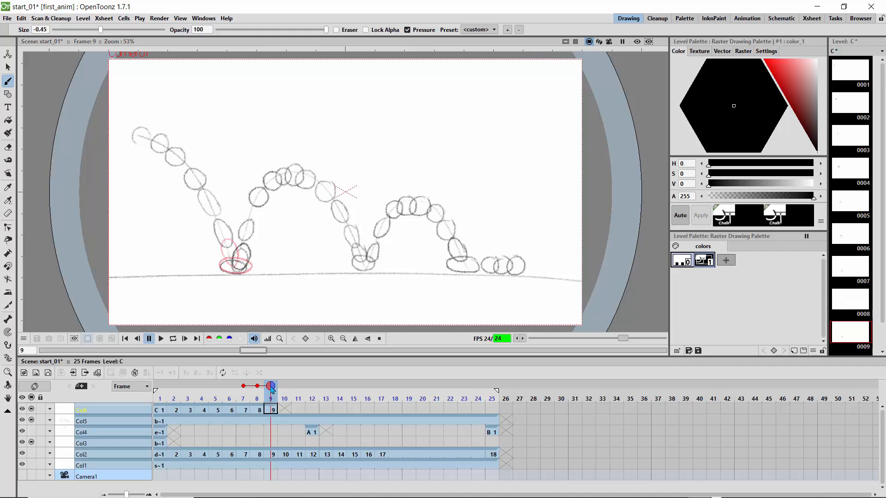
left_click(285, 386)
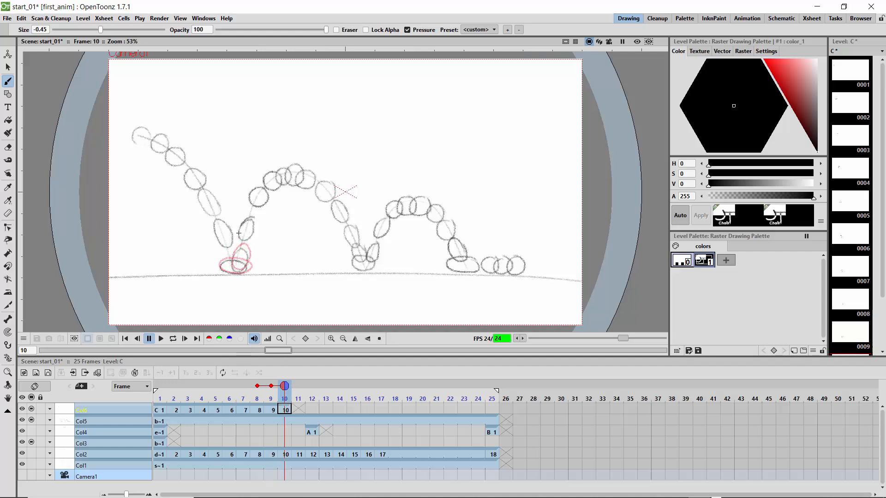
mouse_move(252, 220)
left_mouse_down()
mouse_move(265, 195)
mouse_move(250, 195)
mouse_move(257, 209)
mouse_move(269, 193)
left_mouse_up()
left_click(298, 386)
Step: Trace the ball near the top of the first bounce on frames 12 and 13, advance to frame 14 and save the scene
left_click(312, 385)
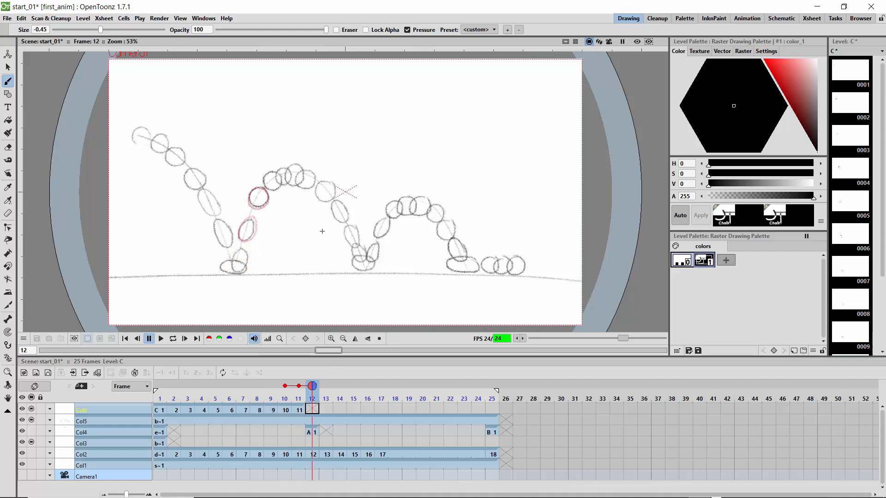
mouse_move(276, 170)
left_mouse_down()
mouse_move(275, 189)
mouse_move(284, 170)
left_mouse_up()
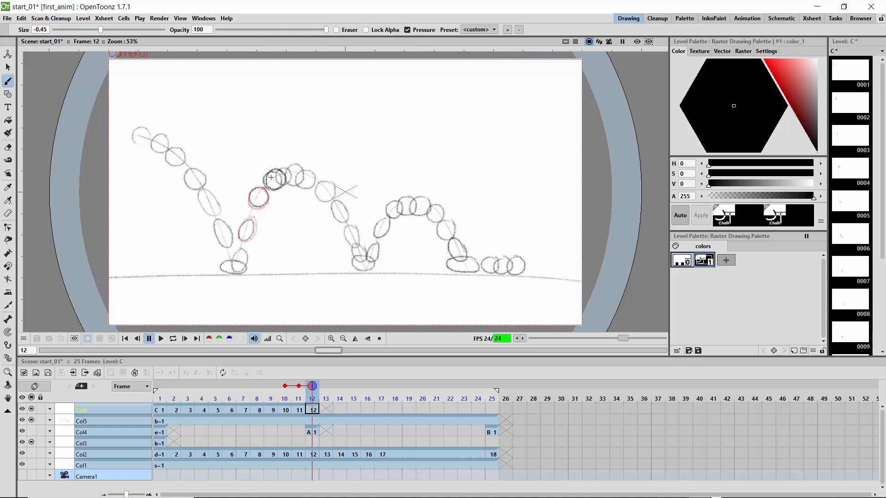
left_click(325, 387)
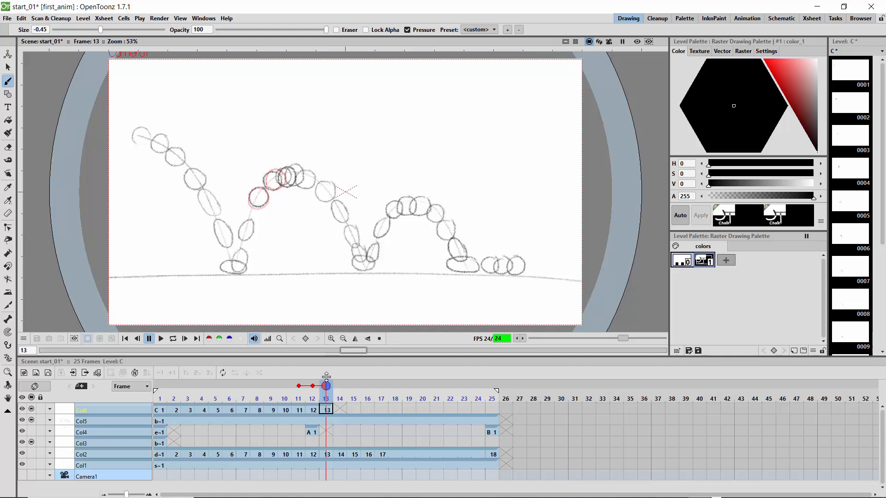
key("period")
key("ctrl+s")
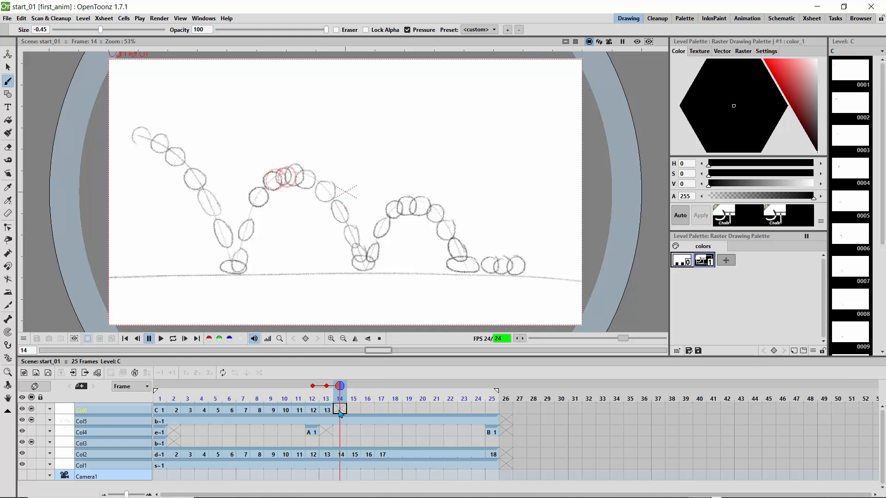
Step: Trace the ball passing the first bounce's peak and starting to fall on frames 14, 15 and 16 of level C
mouse_move(307, 170)
left_mouse_down()
mouse_move(293, 168)
mouse_move(311, 174)
left_mouse_up()
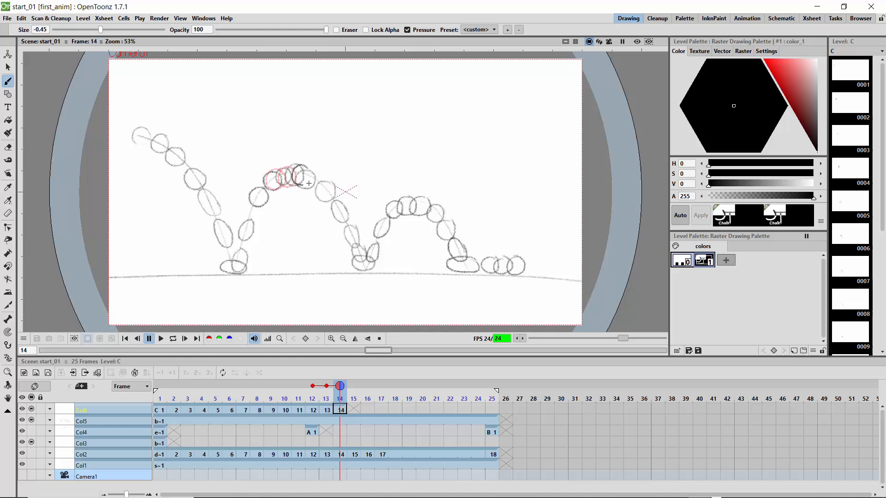
left_click(354, 392)
left_click_drag(322, 173, 310, 172)
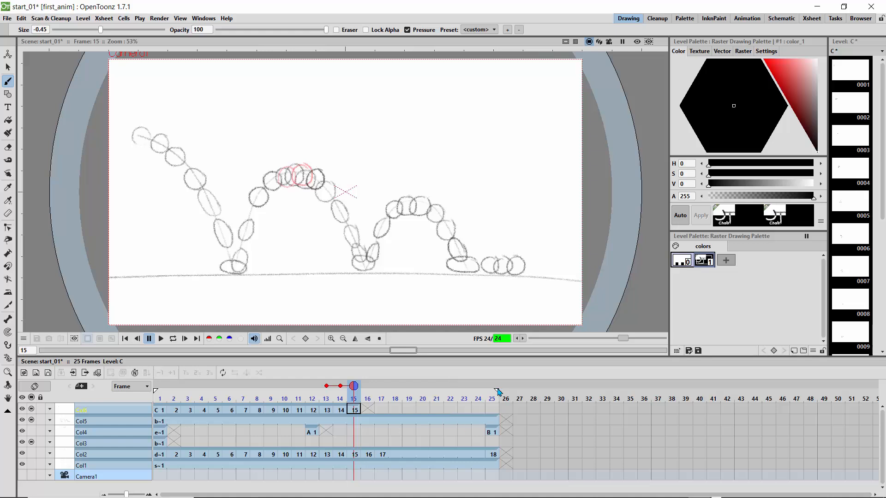
left_click(368, 392)
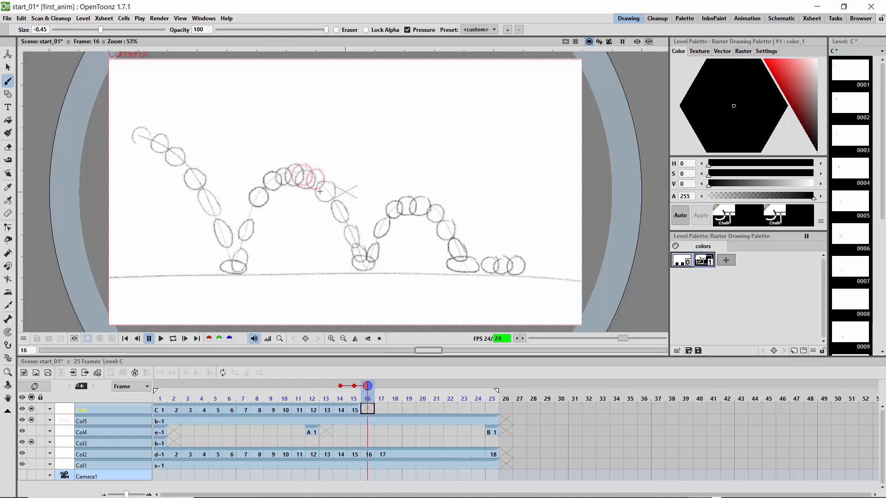
mouse_move(334, 185)
left_mouse_down()
mouse_move(323, 181)
mouse_move(328, 203)
mouse_move(339, 197)
mouse_move(330, 206)
mouse_move(342, 221)
left_mouse_up()
Step: Trace the ball's fall, second ground contact and rebound on frames 17 through 22 of level C, and advance to frame 23
left_click(379, 391)
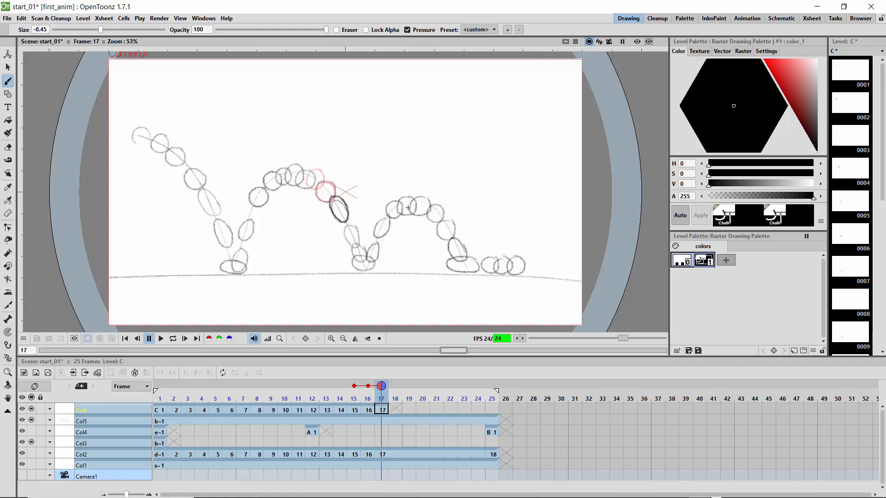
key("shift+period")
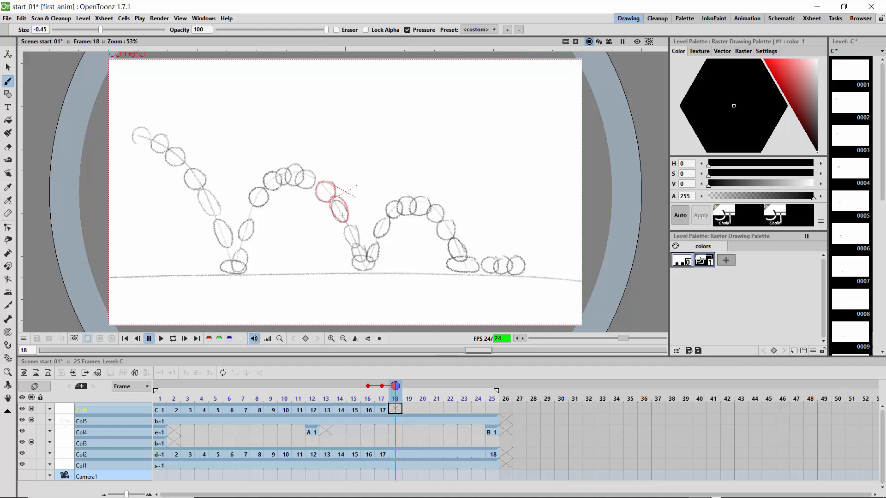
mouse_move(359, 235)
left_mouse_down()
mouse_move(352, 256)
mouse_move(363, 262)
mouse_move(359, 240)
mouse_move(350, 266)
mouse_move(374, 267)
mouse_move(364, 251)
mouse_move(370, 264)
mouse_move(388, 219)
mouse_move(378, 220)
mouse_move(378, 239)
left_mouse_up()
key("shift+period")
key("shift+period")
key("shift+period")
key("shift+period")
key("shift+period")
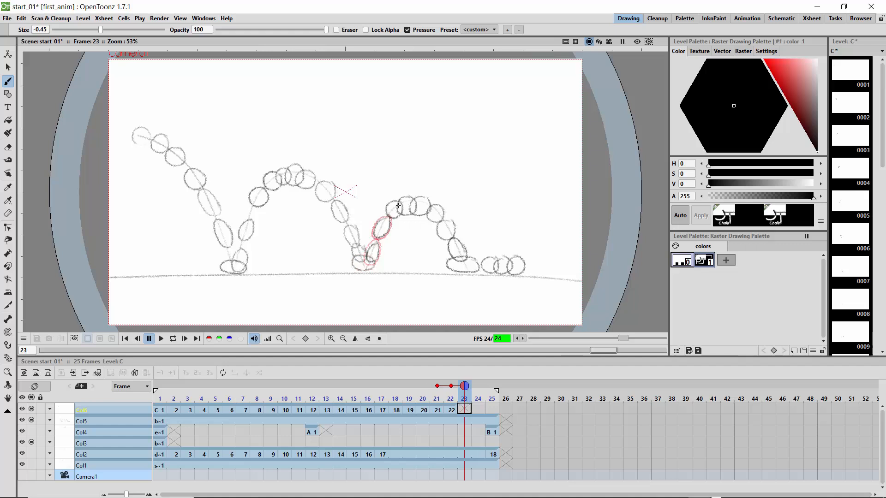
Step: Trace the balls along the top of the second bounce on frames 23, 24 and 25 of level C
mouse_move(400, 200)
left_mouse_down()
mouse_move(396, 219)
mouse_move(398, 200)
mouse_move(412, 201)
mouse_move(399, 201)
mouse_move(409, 215)
mouse_move(416, 201)
mouse_move(407, 197)
mouse_move(426, 200)
mouse_move(411, 203)
mouse_move(415, 216)
mouse_move(428, 201)
mouse_move(422, 194)
mouse_move(430, 210)
left_mouse_up()
key("shift+period")
key("shift+period")
key("shift+period")
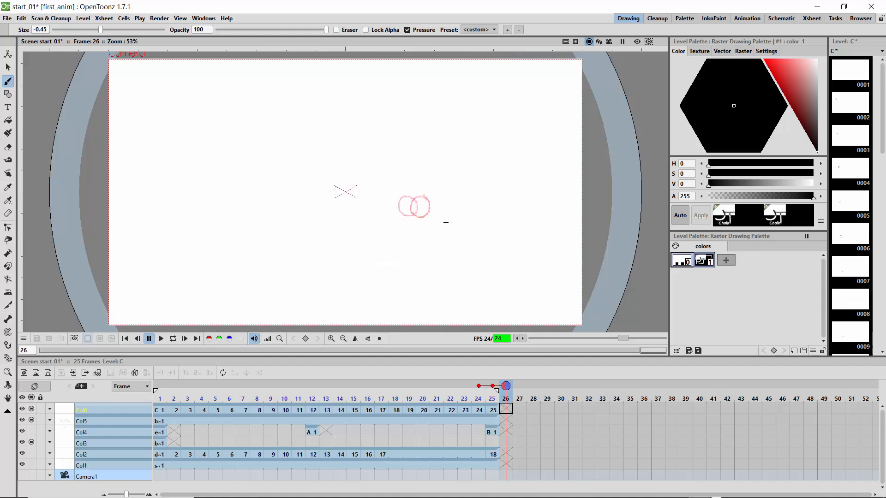
key("shift+comma")
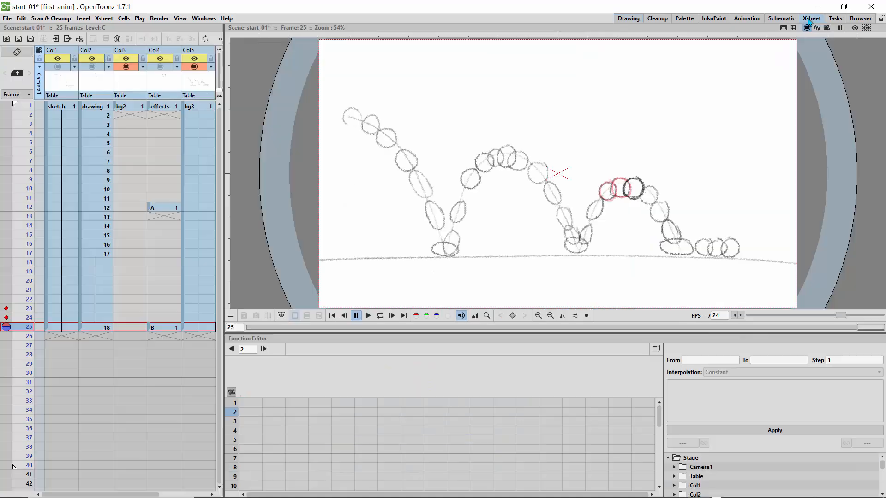
Step: Extend the bg3 guide drawing through frame 39 in the Xsheet workspace and return to the Drawing workspace
left_click(812, 18)
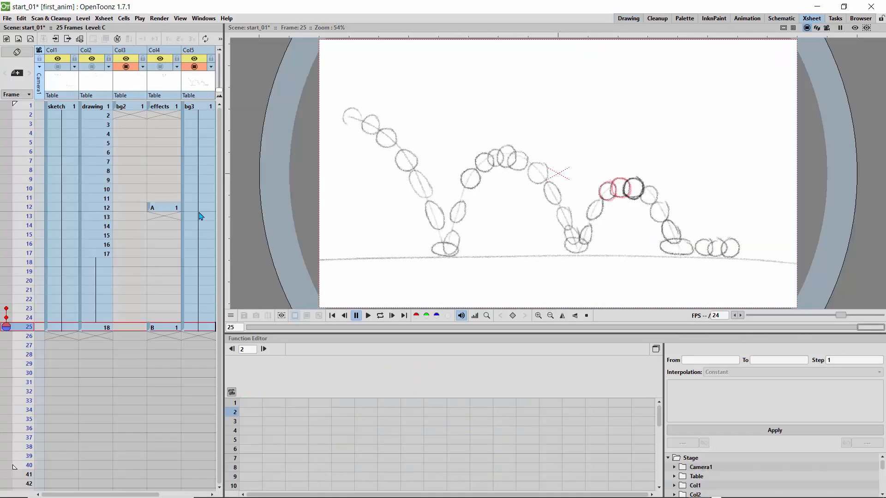
left_click(198, 104)
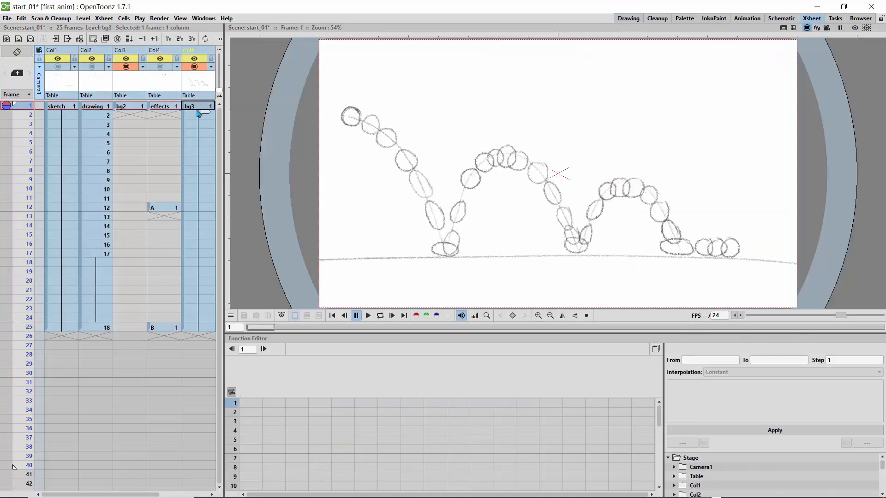
mouse_move(206, 113)
left_mouse_down()
mouse_move(206, 192)
mouse_move(200, 115)
left_mouse_up()
left_click(198, 329)
left_click_drag(206, 338, 205, 462)
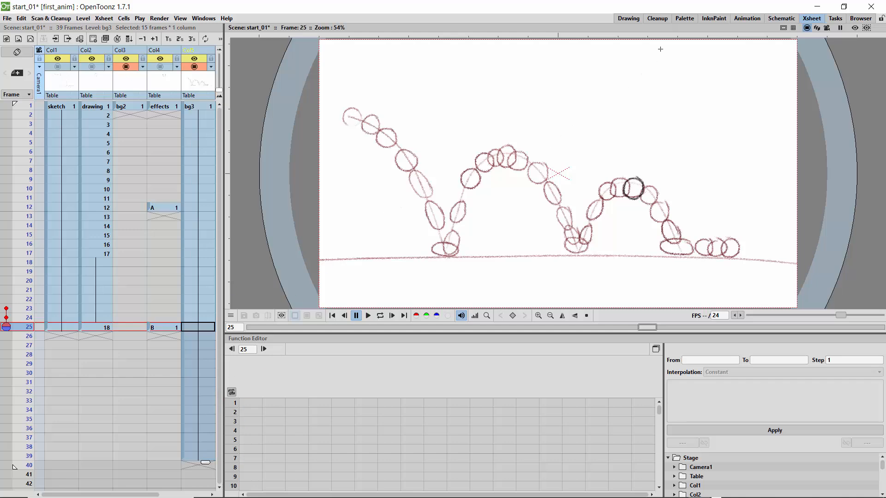
left_click(628, 18)
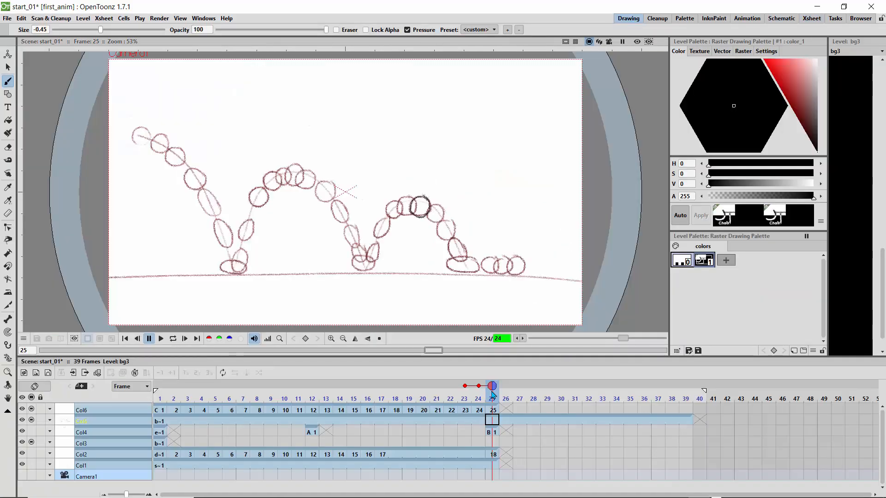
Step: Turn on onion skin for the two following frames from frame 12, and move the playhead back to frame 25
left_click_drag(492, 393, 312, 394)
left_click(326, 386)
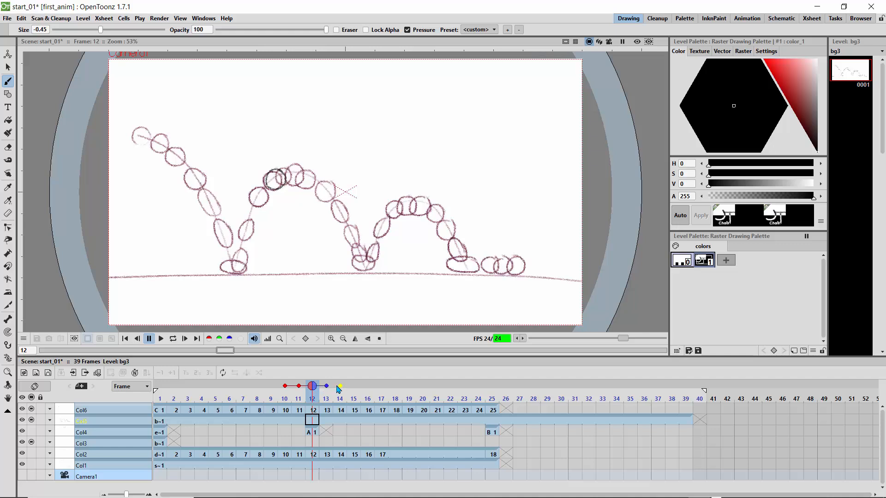
left_click_drag(312, 388, 492, 396)
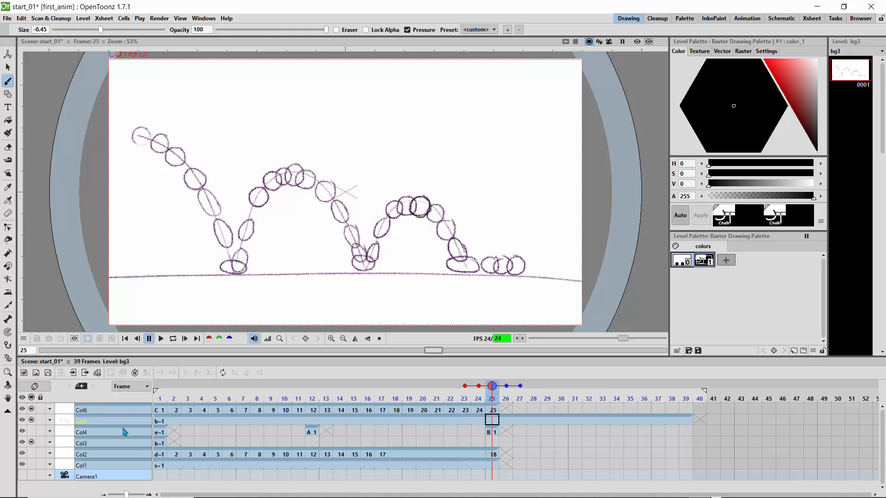
Step: Test the bg3 column's camera visibility, lower its opacity to make the guide faint, and lock the effects column
left_click(34, 421)
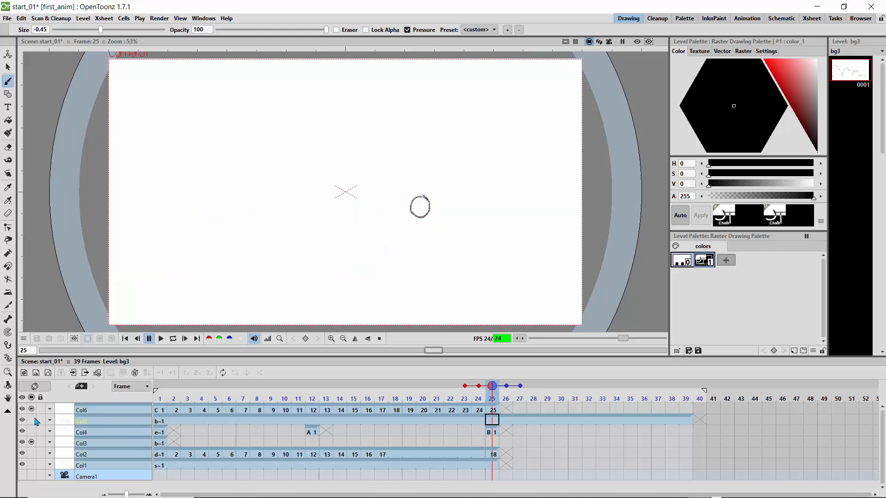
left_click(34, 421)
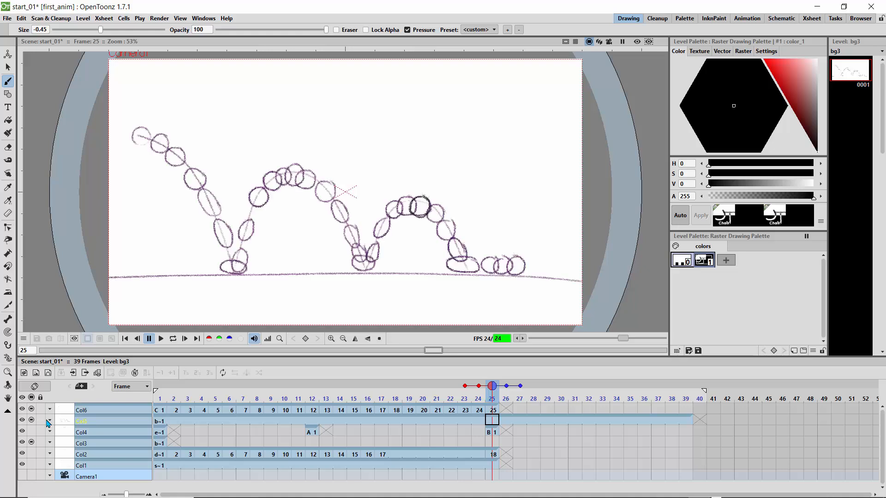
left_click(50, 421)
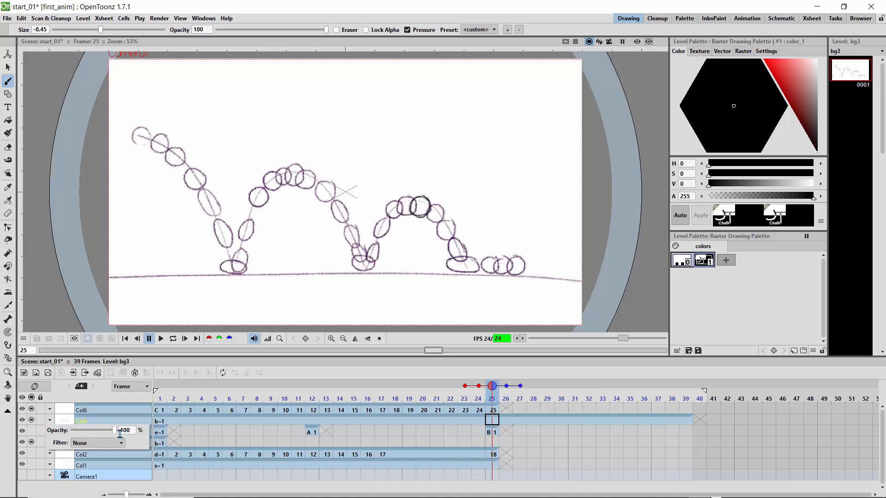
left_click_drag(116, 434, 82, 430)
left_click(46, 432)
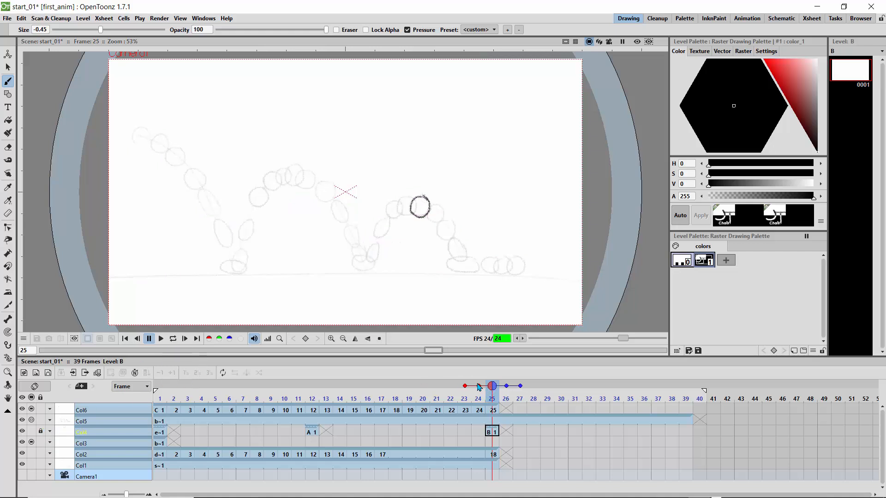
Step: Move to frame 26 in level C's column and trace the ball just past the second bounce's peak
mouse_move(478, 386)
left_mouse_down()
mouse_move(326, 386)
mouse_move(158, 362)
mouse_move(258, 390)
mouse_move(503, 396)
mouse_move(299, 398)
mouse_move(518, 397)
mouse_move(400, 417)
mouse_move(491, 422)
left_mouse_up()
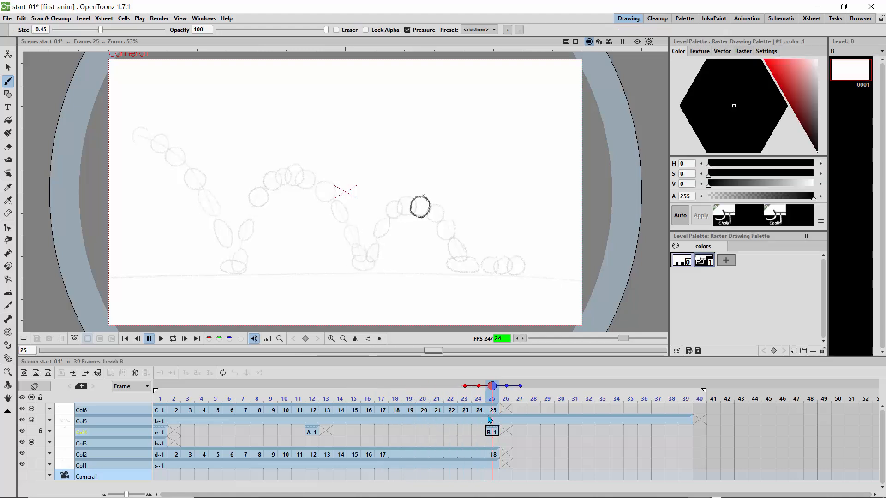
mouse_move(492, 388)
left_mouse_down()
mouse_move(506, 390)
mouse_move(464, 389)
mouse_move(502, 393)
left_mouse_up()
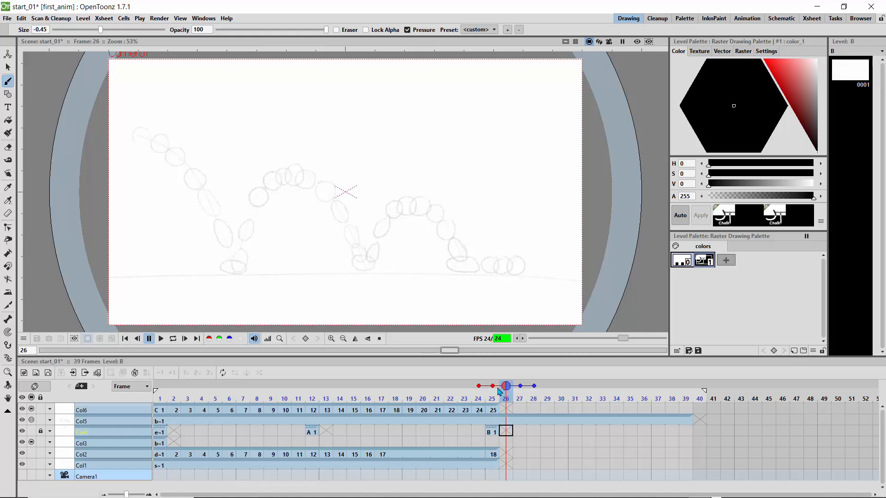
left_click_drag(502, 392, 502, 390)
left_click(493, 410)
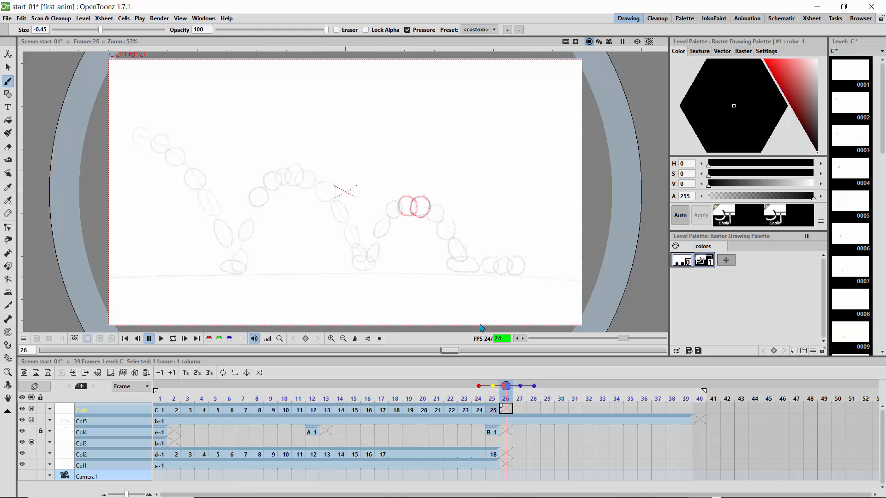
mouse_move(441, 205)
left_mouse_down()
mouse_move(426, 206)
mouse_move(440, 219)
left_mouse_up()
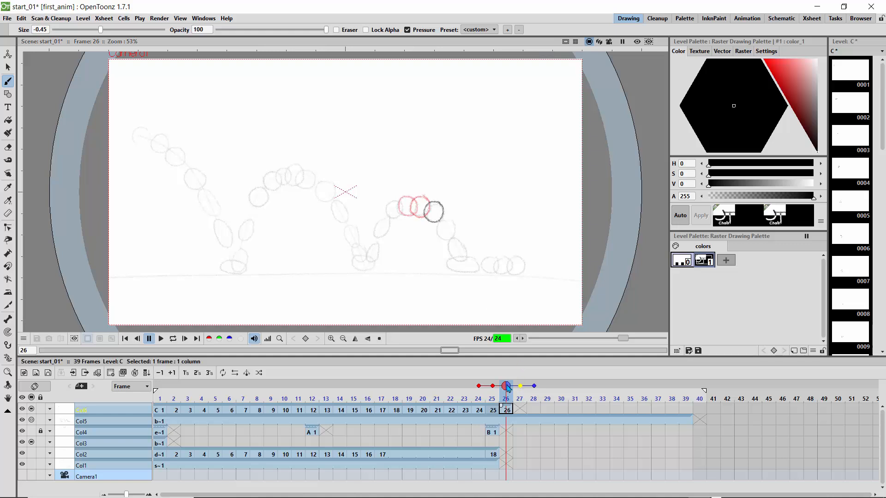
Step: Trace the next two descending ball outlines on frames 27 and 28 of level C, and advance to frame 29
left_click_drag(506, 385, 518, 383)
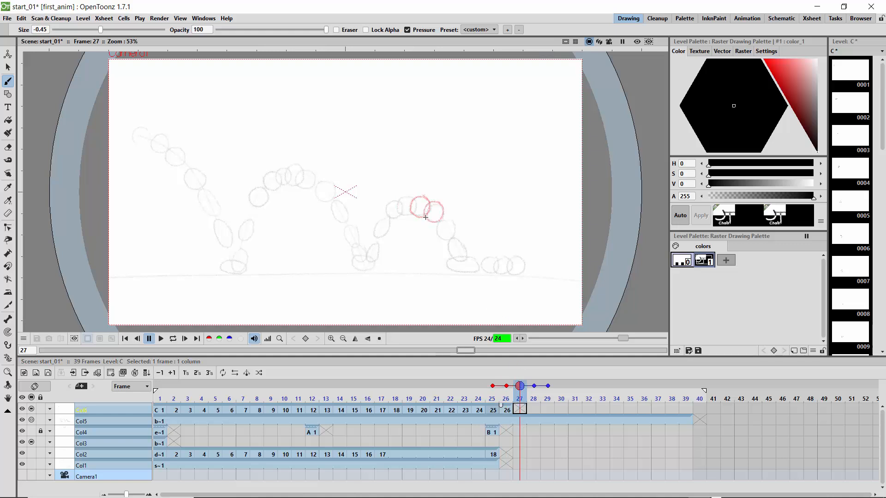
mouse_move(453, 224)
left_mouse_down()
mouse_move(437, 217)
mouse_move(443, 239)
mouse_move(454, 224)
left_mouse_up()
left_click(533, 387)
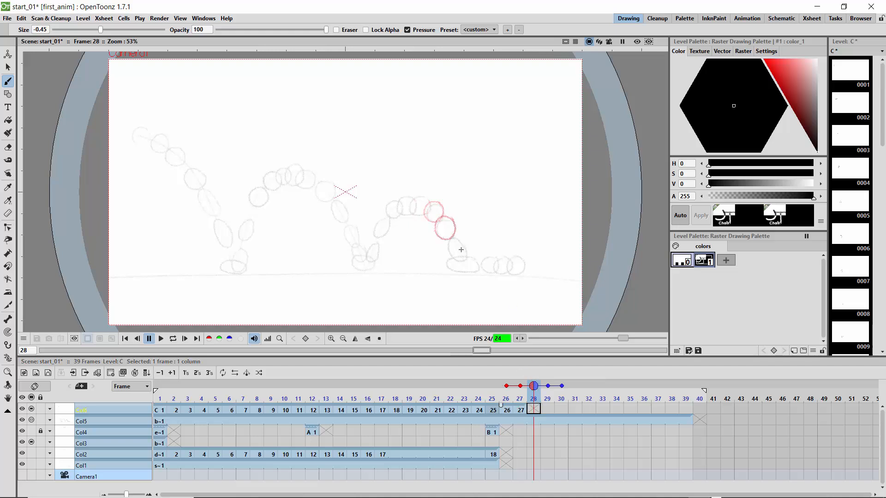
mouse_move(459, 240)
left_mouse_down()
mouse_move(454, 260)
mouse_move(465, 241)
left_mouse_up()
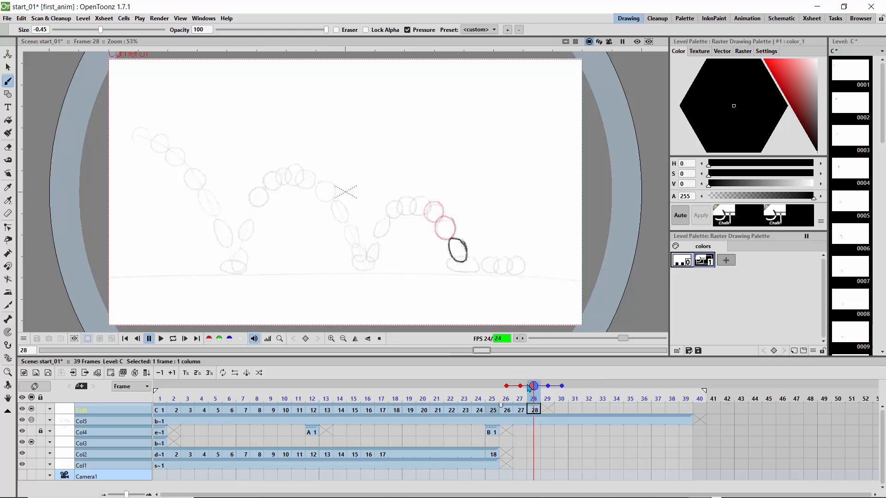
left_click(546, 388)
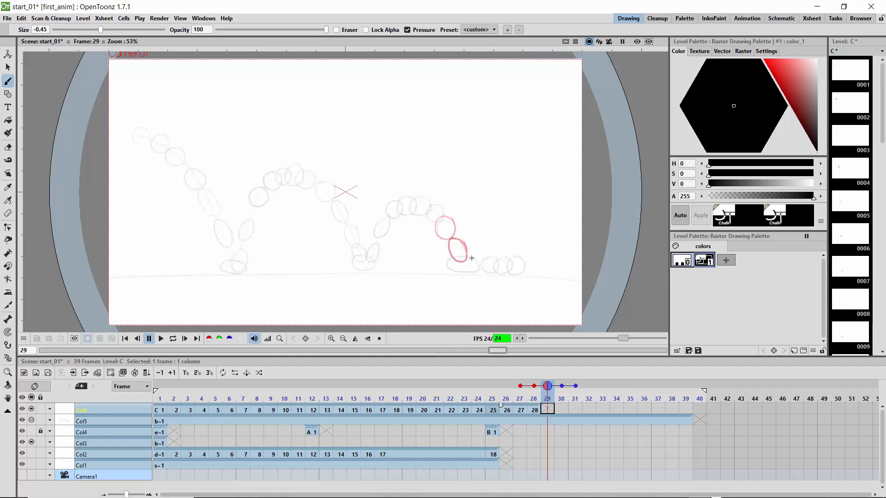
Step: Trace the flattened impact ball on frame 29 and the round ball on frame 30 of level C, and advance to frame 31
left_click_drag(471, 258, 448, 264)
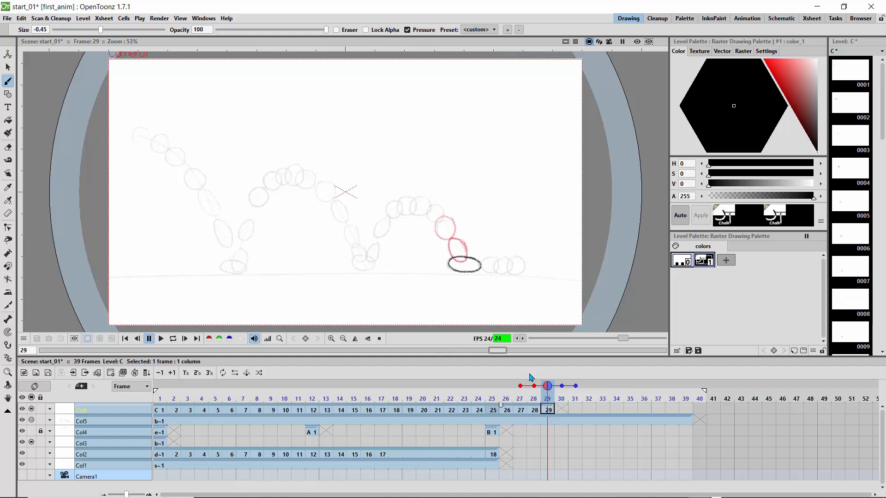
left_click(560, 388)
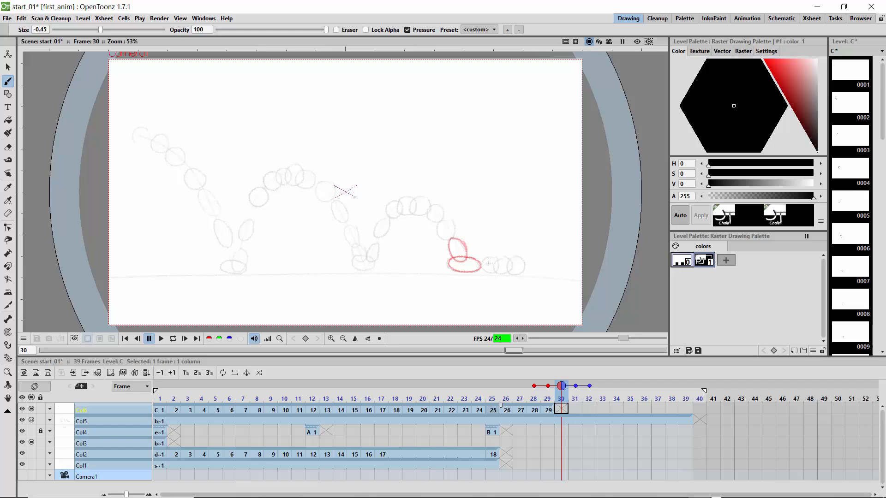
left_click_drag(496, 260, 482, 261)
left_click(575, 386)
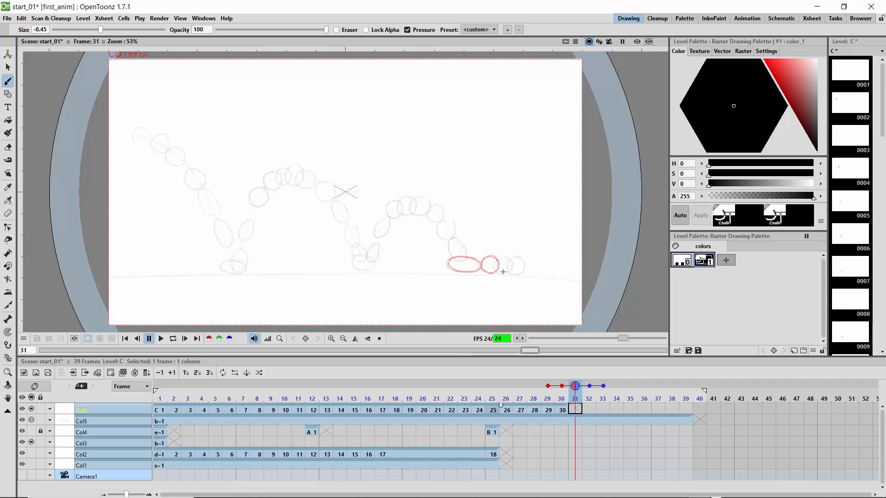
Step: Trace the rolling ball on frames 31 and 32 of level C, redoing the frame 31 outline once, and advance to frame 33
left_click_drag(508, 257, 493, 262)
key("ctrl+z")
mouse_move(507, 259)
left_mouse_down()
mouse_move(506, 273)
mouse_move(512, 262)
left_mouse_up()
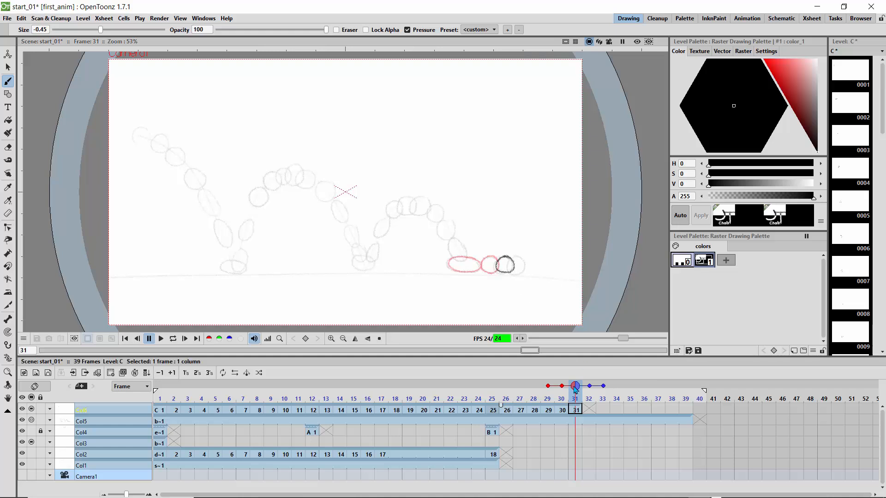
key("shift+period")
left_click_drag(522, 259, 522, 260)
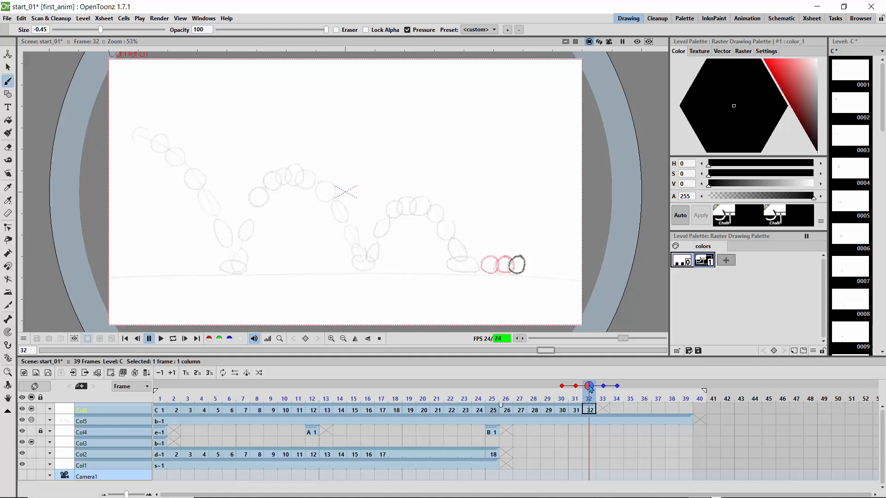
left_click_drag(591, 387, 603, 387)
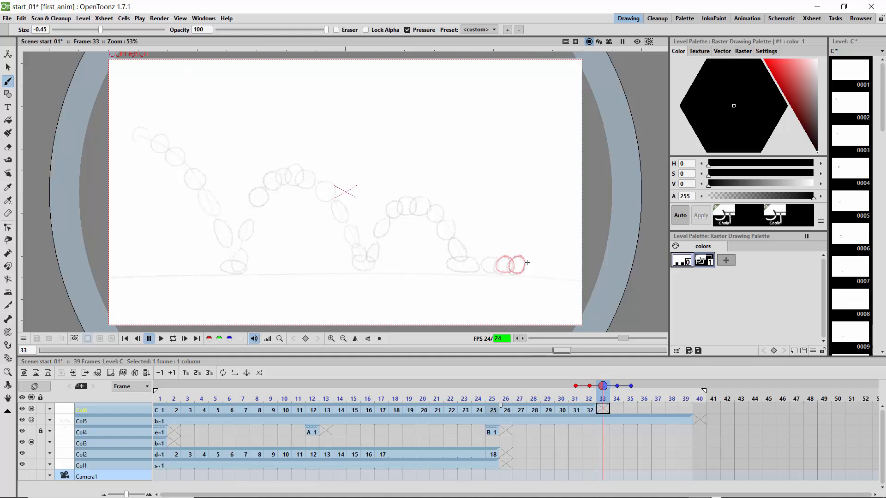
Step: Draw the ball rolling past the last guide circle on frames 33 and 34 of level C, and advance to frame 35
left_click_drag(532, 261, 517, 264)
left_click_drag(609, 385, 617, 386)
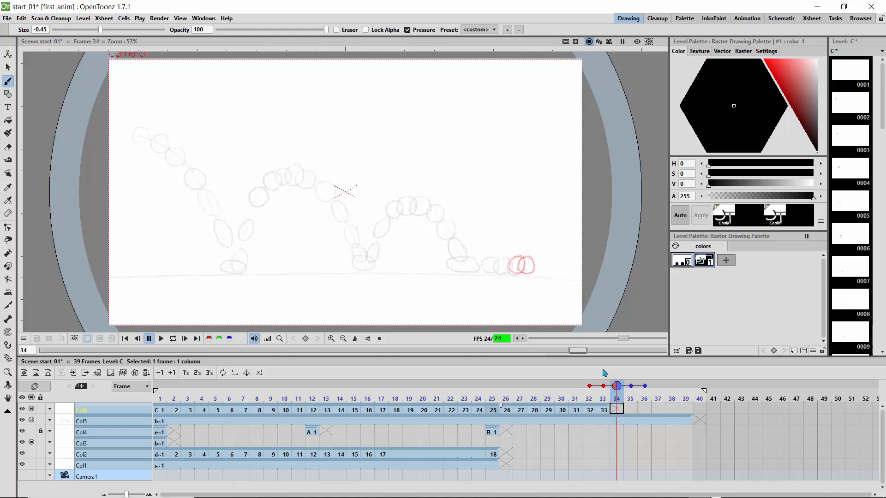
left_click_drag(532, 259, 529, 275)
left_click_drag(625, 385, 631, 385)
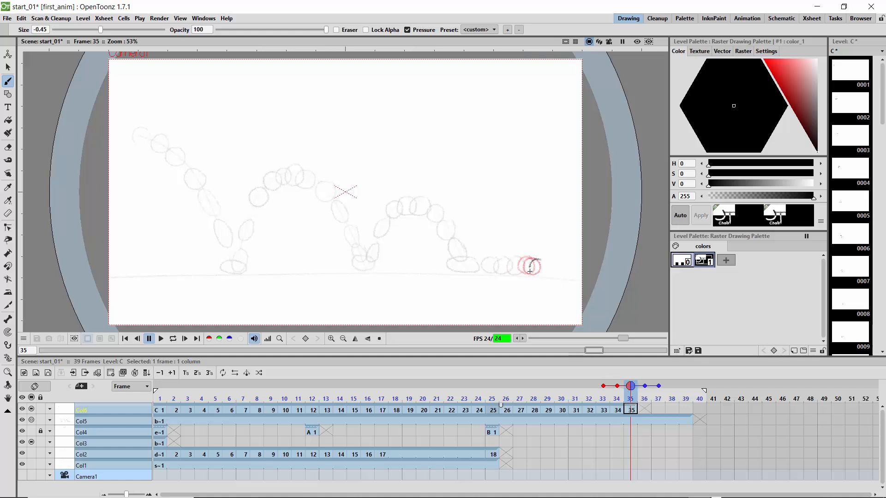
Step: Draw closely spaced, overlapping balls on frames 35 through 39 of level C to finish the slowing roll along the ground
mouse_move(530, 271)
left_mouse_down()
mouse_move(544, 274)
mouse_move(536, 259)
left_mouse_up()
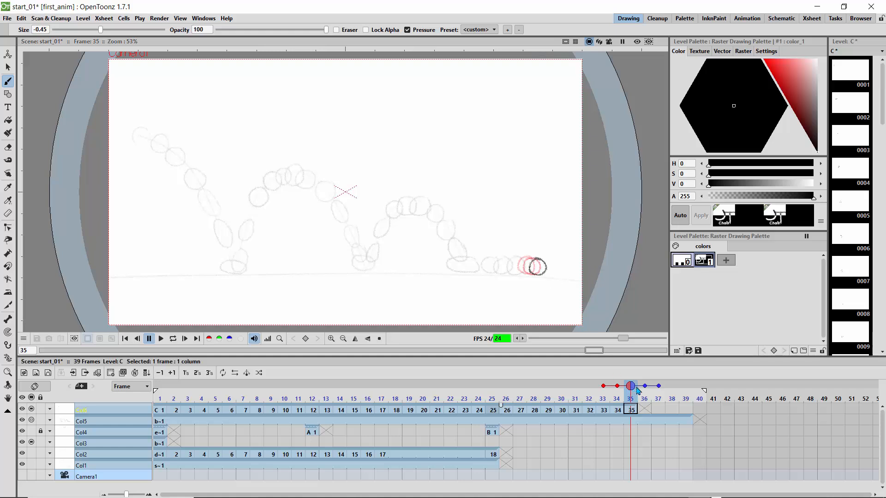
left_click_drag(636, 388, 644, 386)
left_click_drag(545, 260, 537, 264)
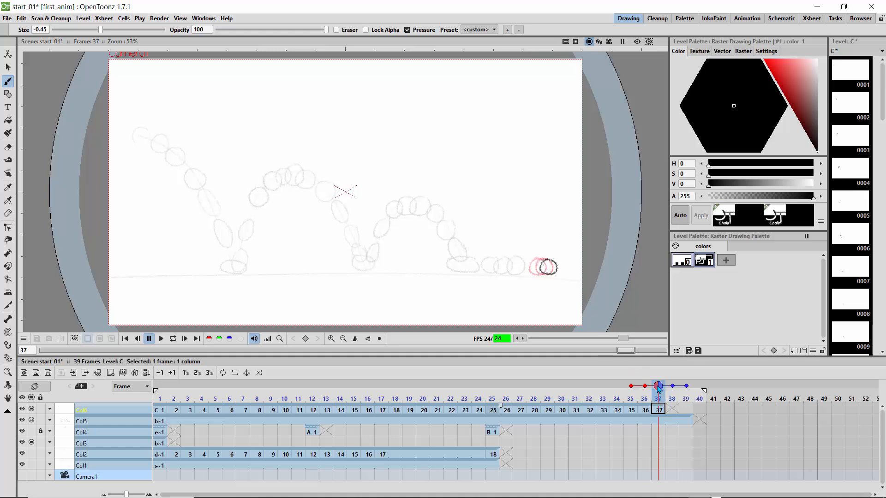
left_click_drag(659, 390, 672, 389)
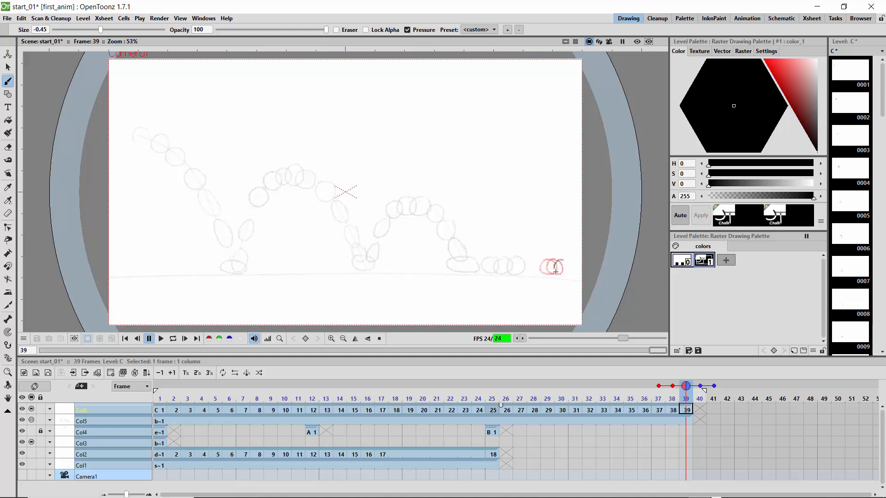
left_click(695, 389)
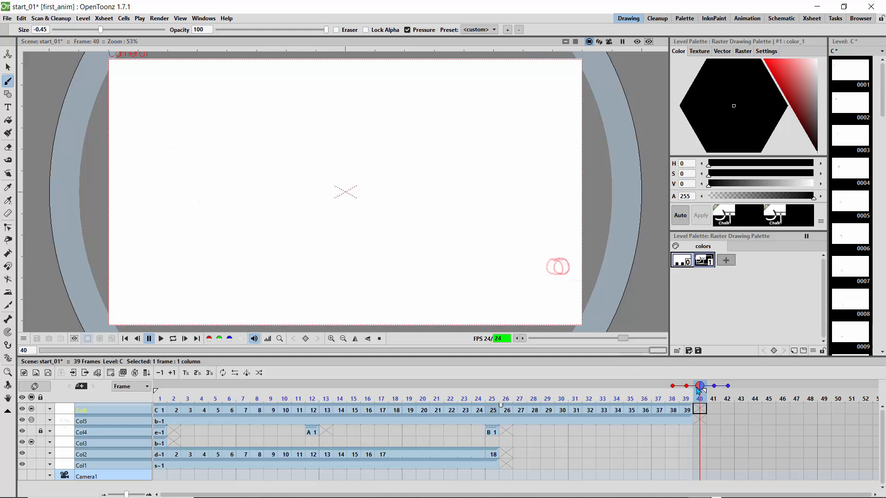
left_click(687, 389)
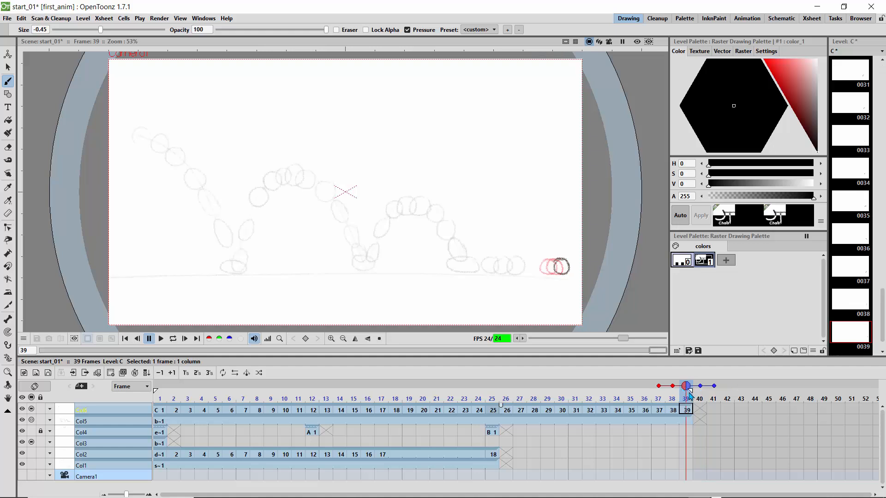
Step: Return to frame 1 and loop the playback to review the complete bounce and roll, then stop it
mouse_move(686, 389)
left_mouse_down()
mouse_move(297, 389)
mouse_move(178, 400)
left_mouse_up()
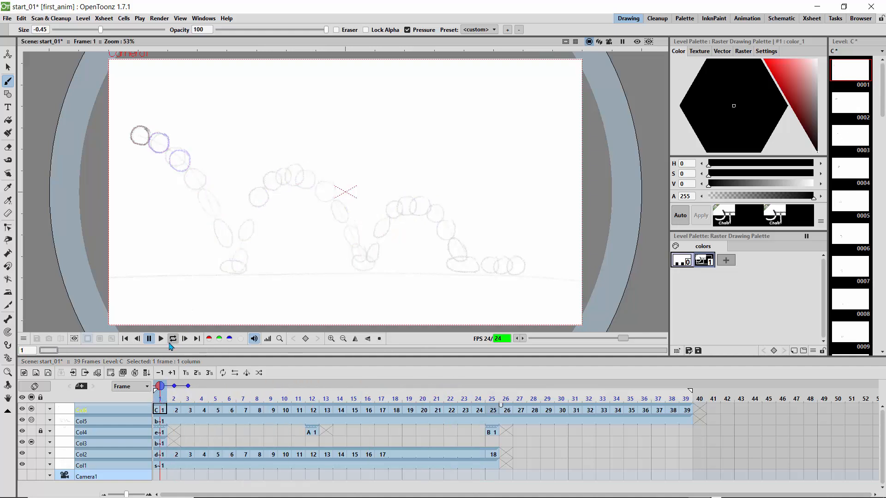
left_click(174, 341)
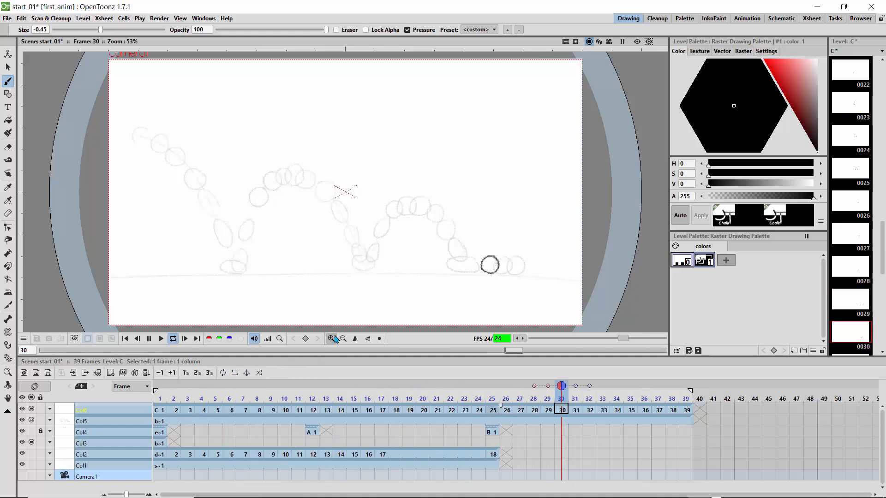
left_click(173, 339)
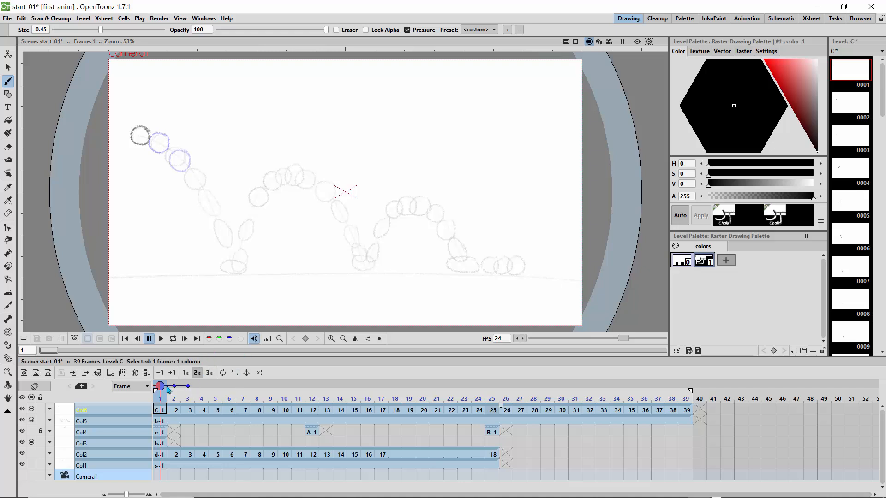
mouse_move(160, 390)
left_mouse_down()
mouse_move(230, 392)
mouse_move(273, 406)
mouse_move(257, 405)
mouse_move(427, 407)
mouse_move(154, 399)
left_mouse_up()
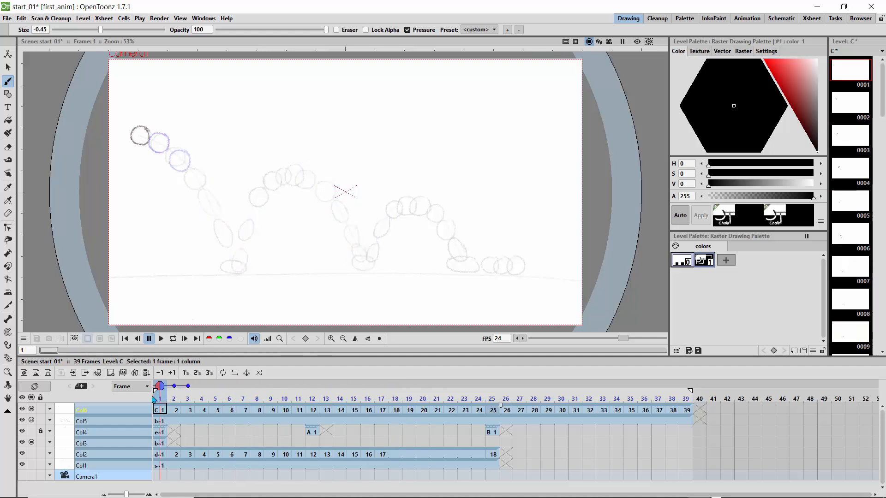
left_click(83, 420)
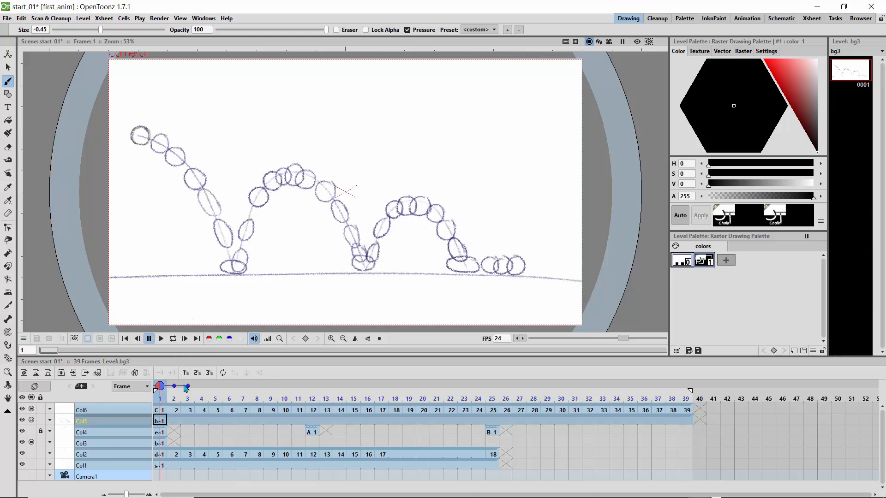
left_click_drag(186, 389, 238, 392)
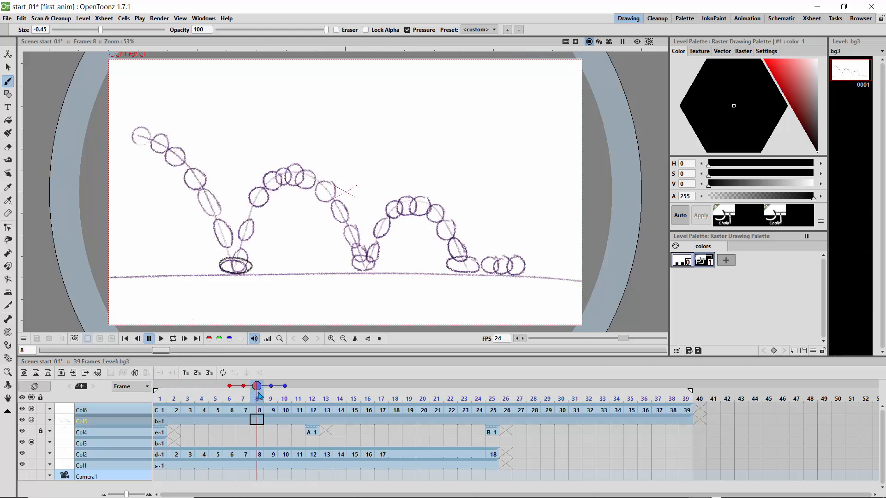
left_click(257, 421)
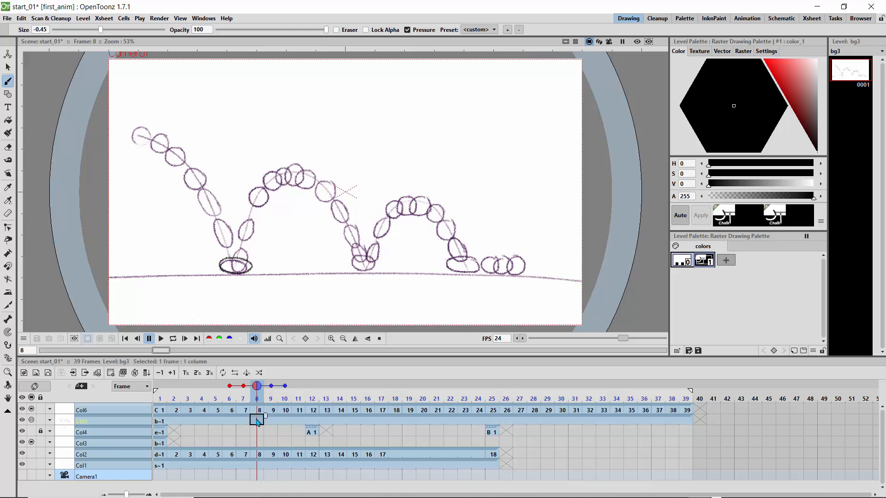
left_click(213, 273)
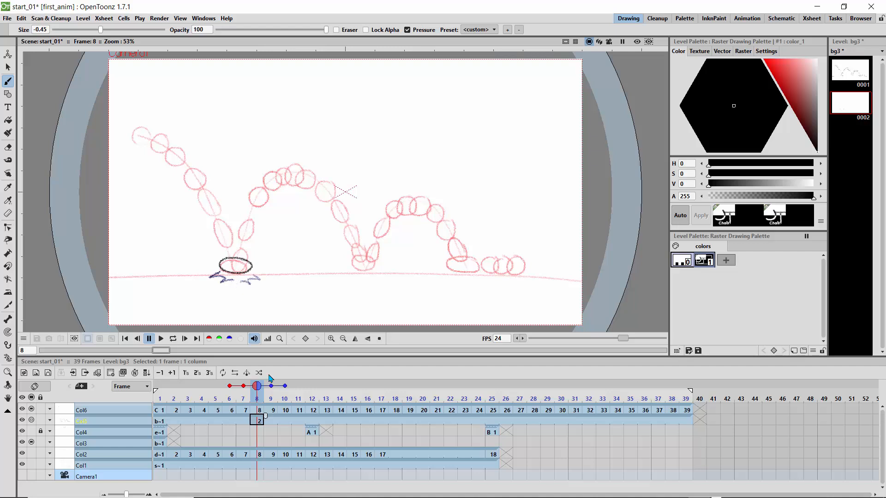
left_click_drag(258, 391, 285, 399)
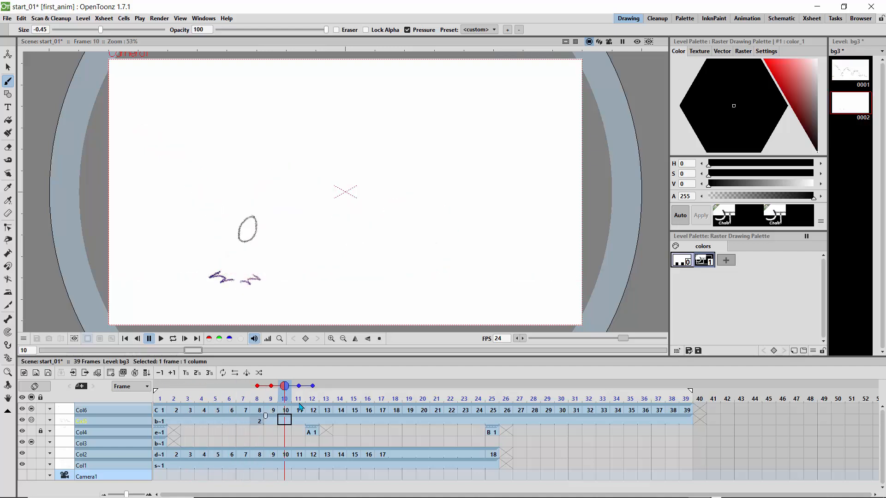
mouse_move(407, 407)
left_mouse_down()
mouse_move(436, 407)
mouse_move(193, 406)
mouse_move(304, 408)
left_mouse_up()
left_click_drag(382, 410, 641, 424)
mouse_move(694, 419)
left_mouse_down()
mouse_move(156, 421)
mouse_move(284, 420)
mouse_move(179, 423)
mouse_move(164, 412)
left_mouse_up()
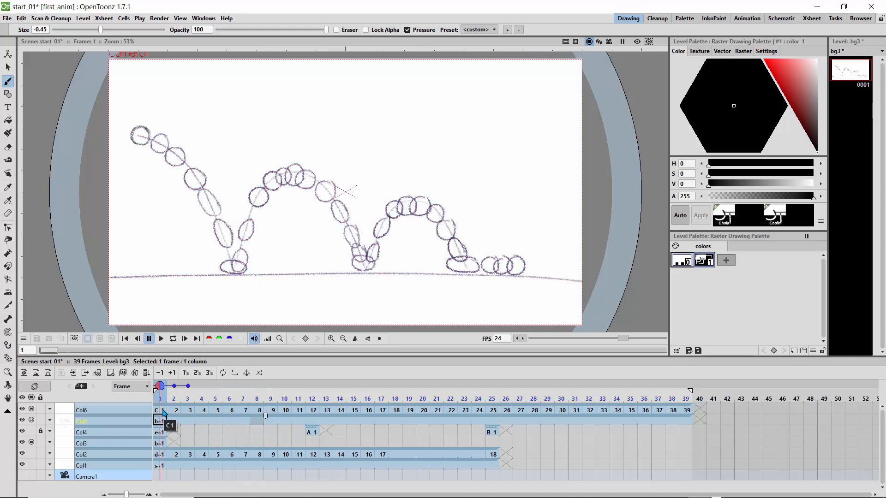
Step: Draw small jagged impact marks on level C beneath the squashed ball on frames 8, 20 and 29
left_click(104, 412)
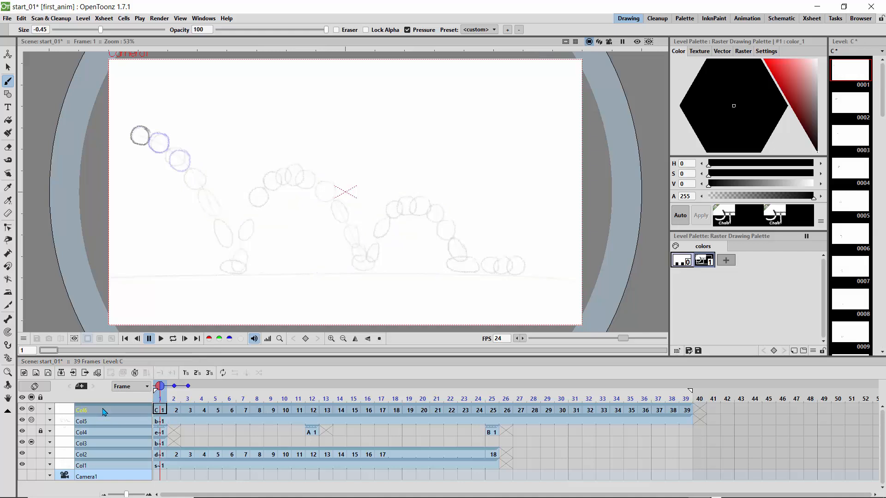
left_click_drag(161, 392, 257, 396)
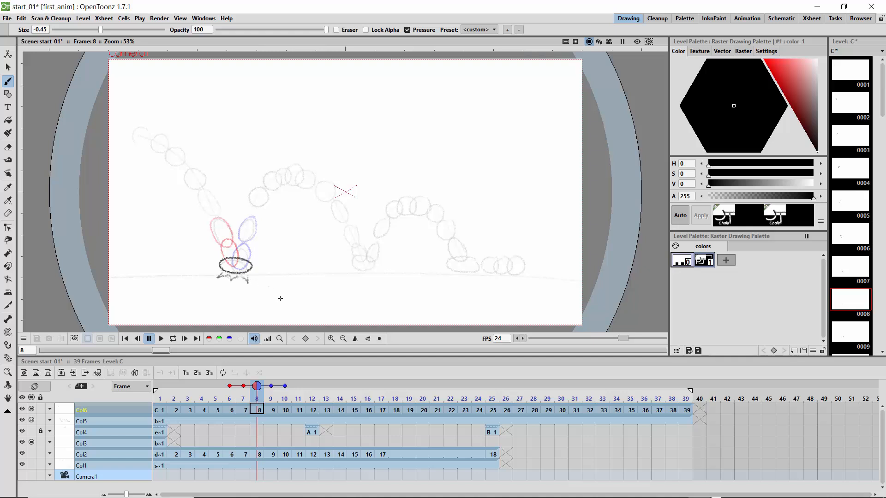
left_click_drag(262, 389, 424, 409)
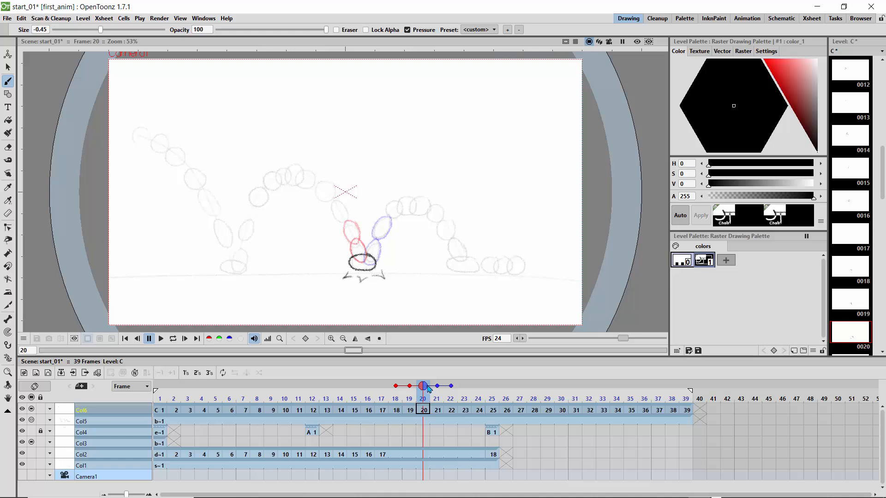
left_click_drag(428, 389, 547, 408)
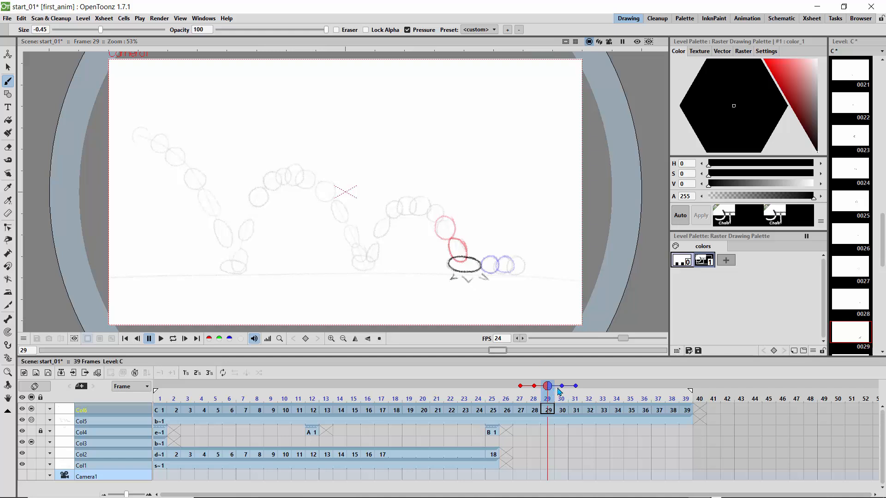
Step: Loop the animation from frame 1, extend the playback range's end to frame 41, and stop the playback
mouse_move(559, 391)
left_mouse_down()
mouse_move(661, 399)
mouse_move(659, 388)
mouse_move(151, 387)
left_mouse_up()
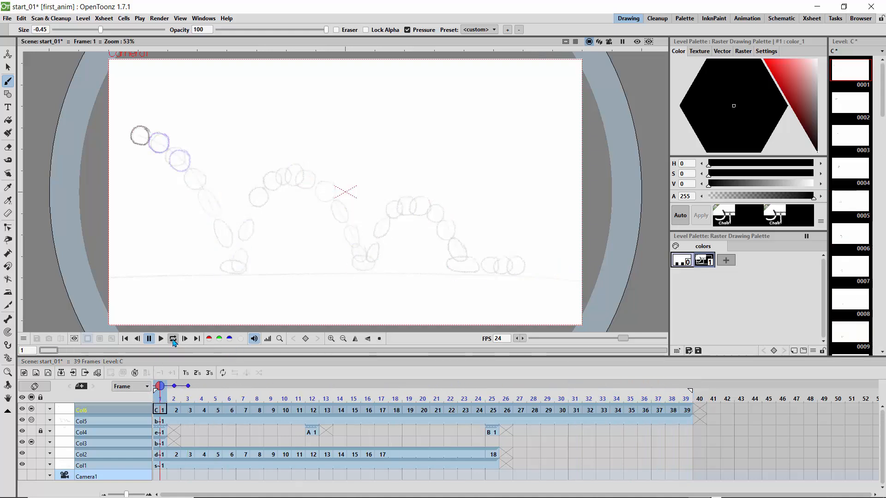
left_click(173, 342)
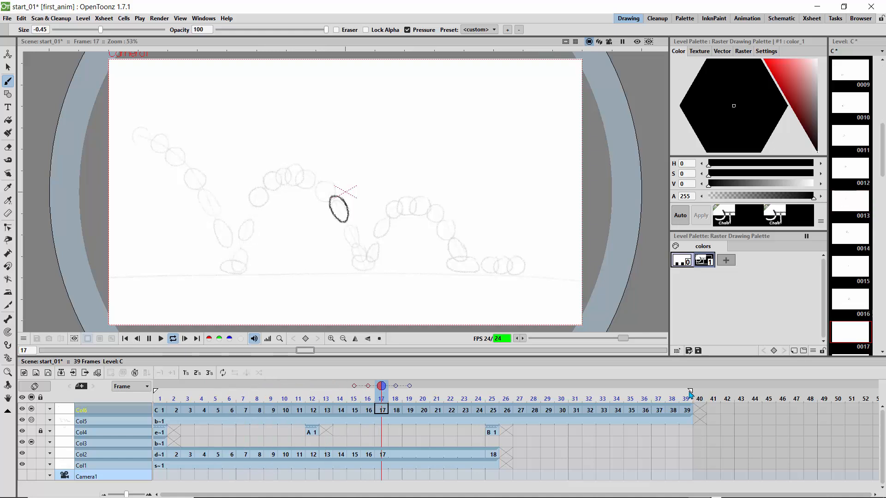
left_click_drag(702, 393, 712, 393)
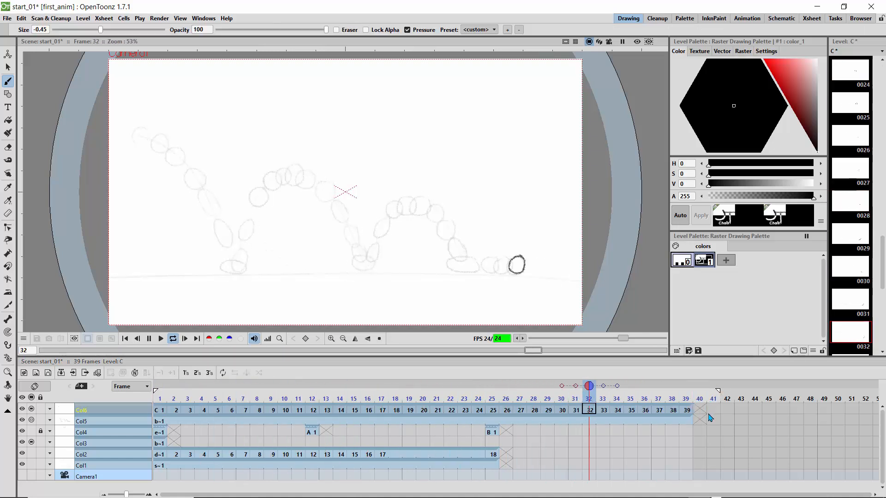
left_click(161, 340)
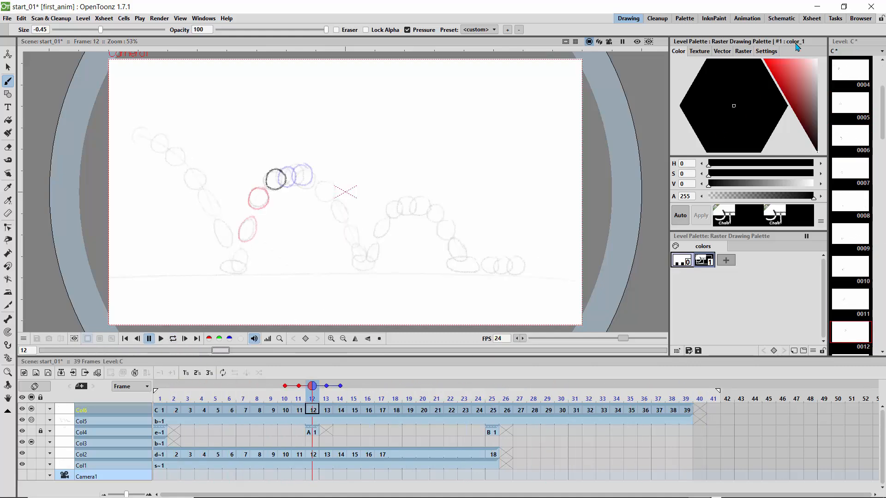
Step: In the Xsheet workspace, try holding bg3 through frame 40 during looped playback, and shorten its exposure back to frame 39
left_click(812, 19)
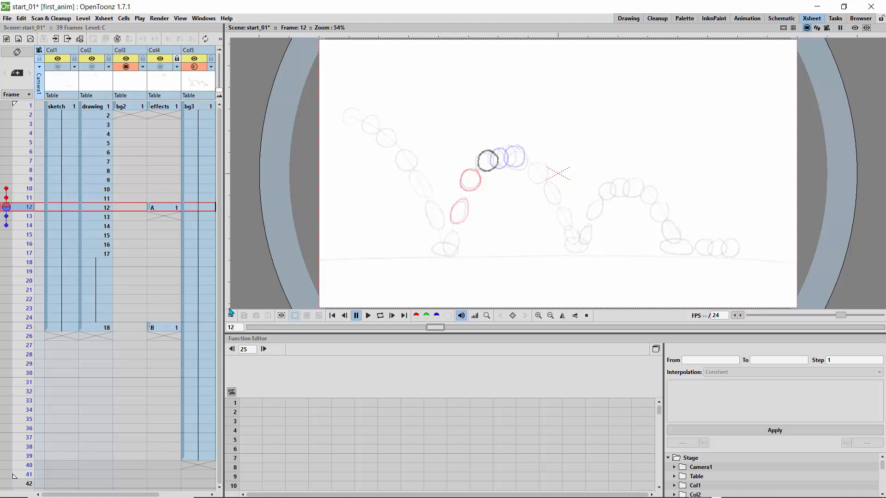
left_click(200, 459)
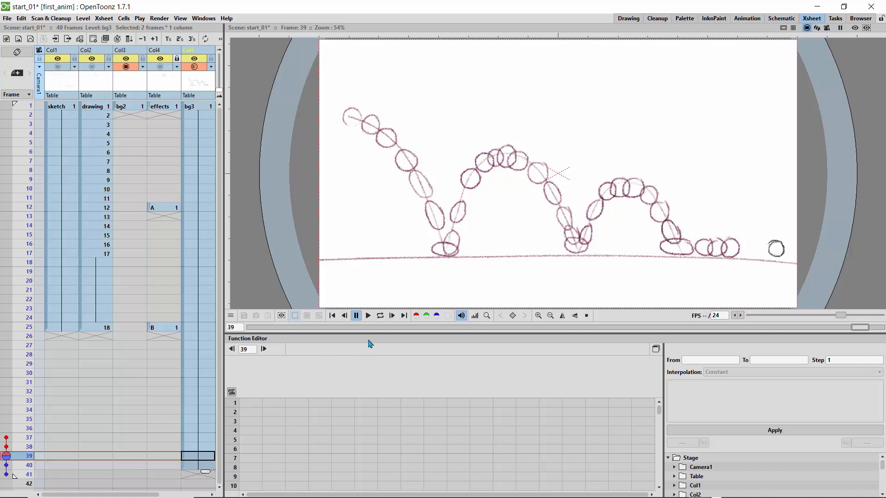
left_click(380, 316)
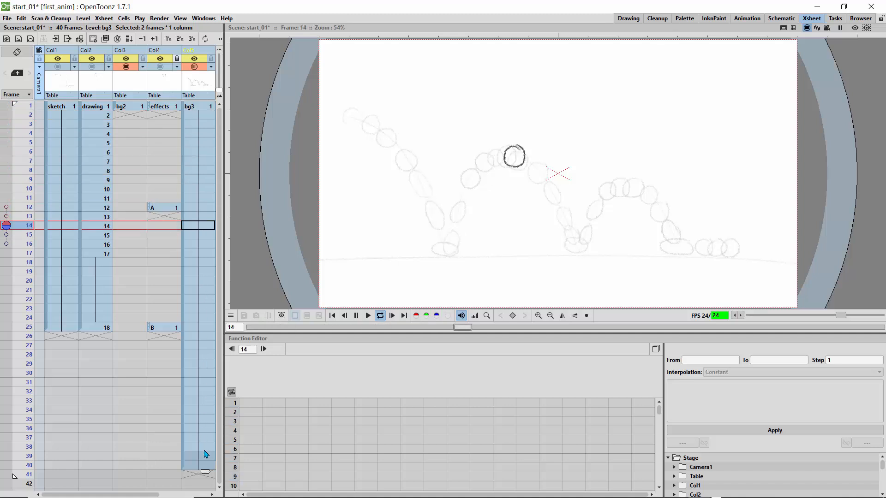
left_click_drag(205, 471, 204, 466)
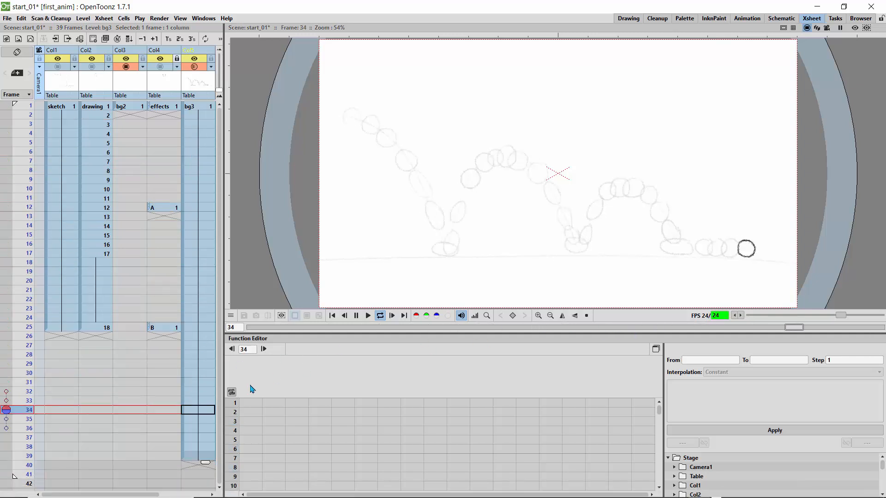
Step: Extend the bg3 column's exposure through frame 42 and return to the Drawing workspace
left_click_drag(199, 465, 205, 497)
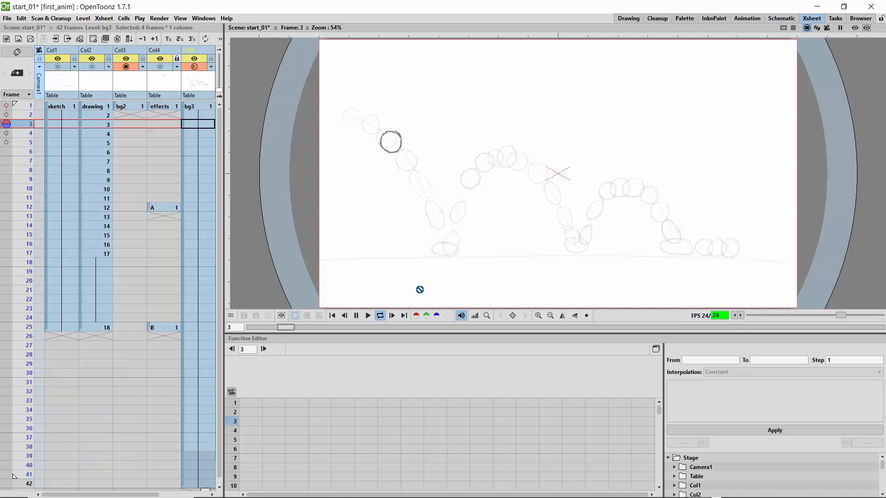
left_click(628, 19)
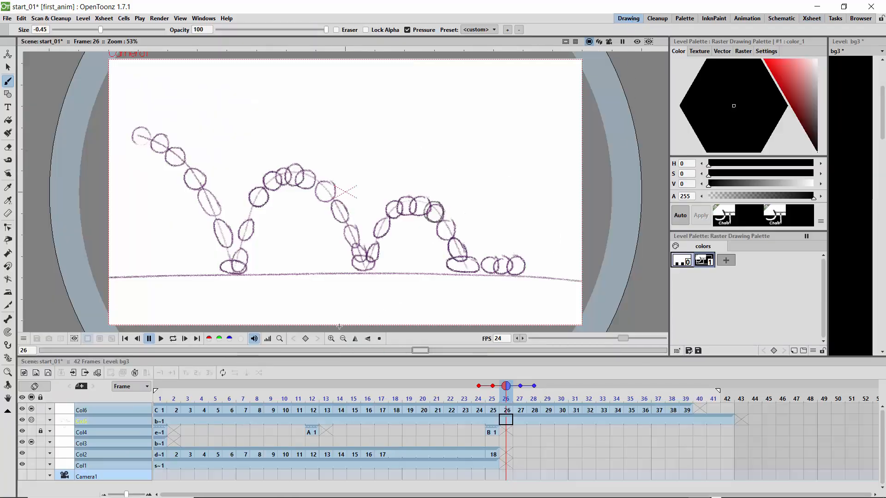
Step: Loop the full animation to review it, save the scene and its levels, and stop the playback
left_click(161, 340)
left_click(174, 339)
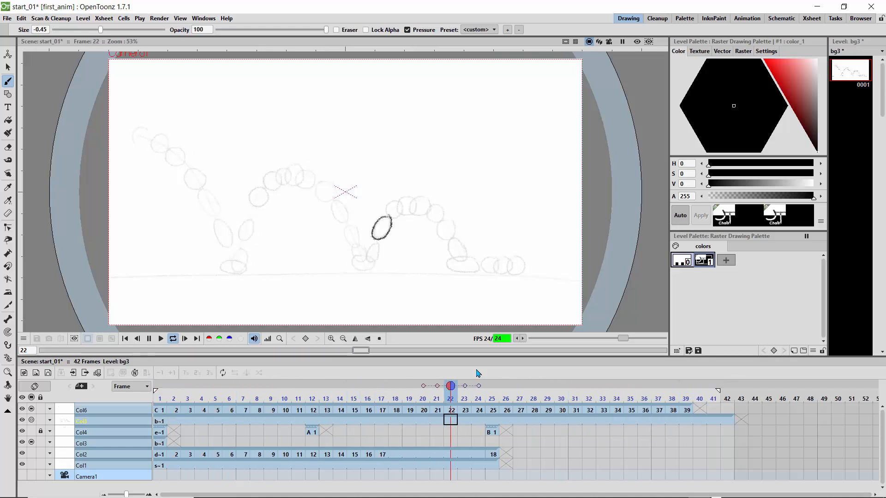
key("ctrl+s")
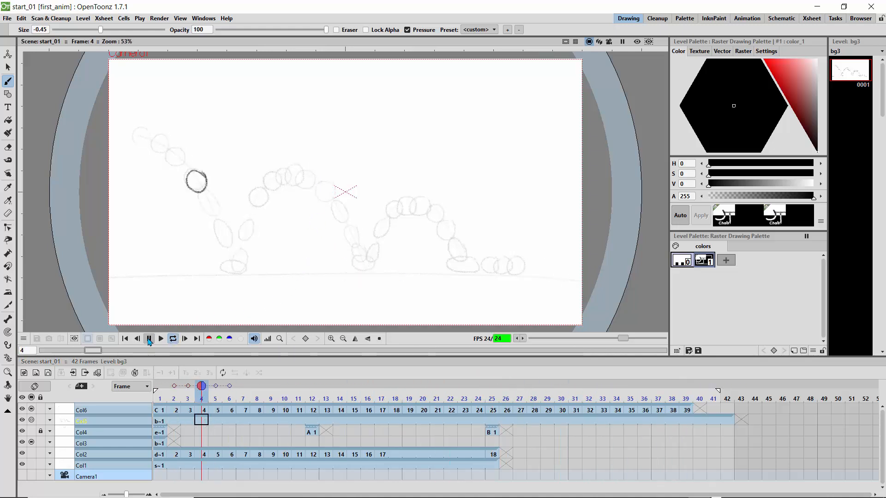
left_click(149, 340)
Step: Extend the onion skin markers back to frame 1 and ahead through frame 17, and move the current frame to 4
left_click_drag(253, 390, 216, 389)
left_click(230, 387)
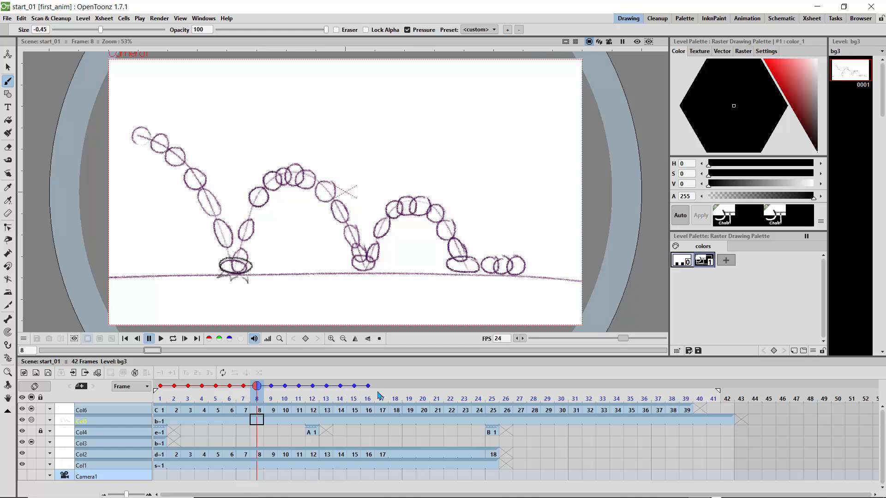
mouse_move(259, 391)
left_mouse_down()
mouse_move(436, 391)
mouse_move(409, 391)
left_mouse_up()
left_click_drag(314, 382, 207, 398)
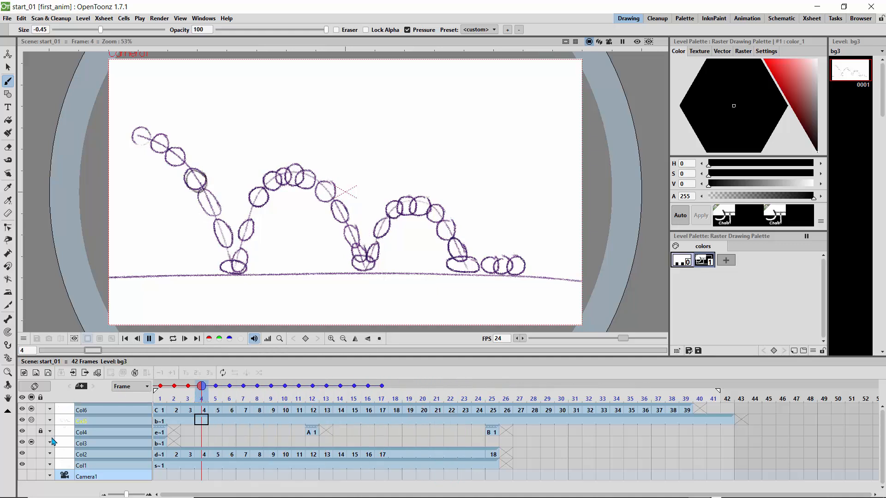
Step: Cycle the camera stand visibility of the bg3 column to hide and show its reference sketch
left_click(32, 420)
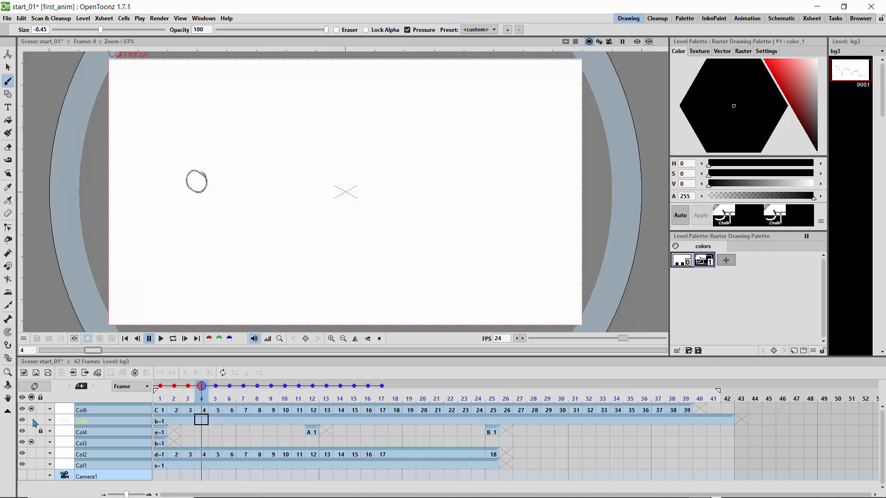
left_click(32, 420)
left_click(32, 420)
left_click(34, 420)
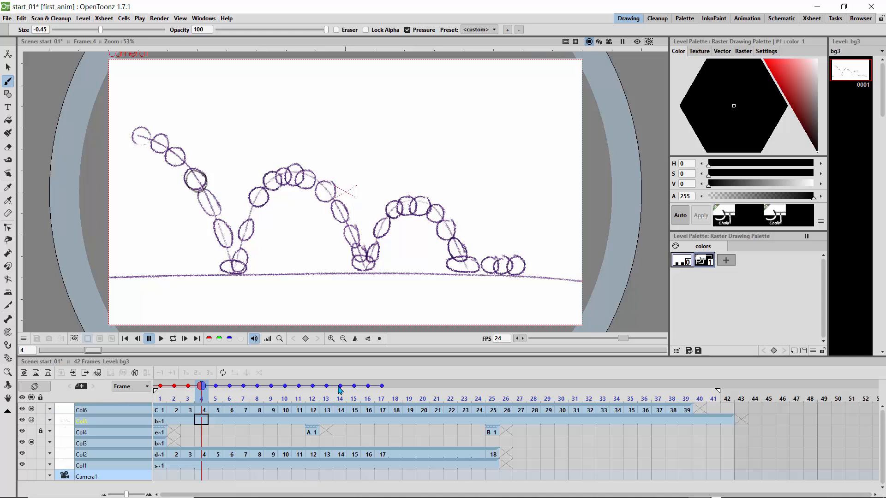
Step: Turn off the onion skin markers on both sides of frame 4 and loop the playback
left_click(216, 386)
left_click_drag(188, 386, 149, 387)
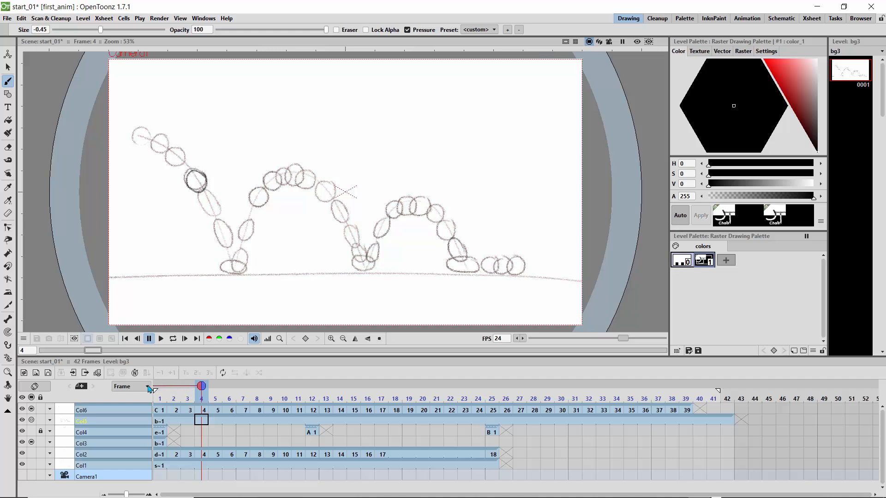
left_click(173, 339)
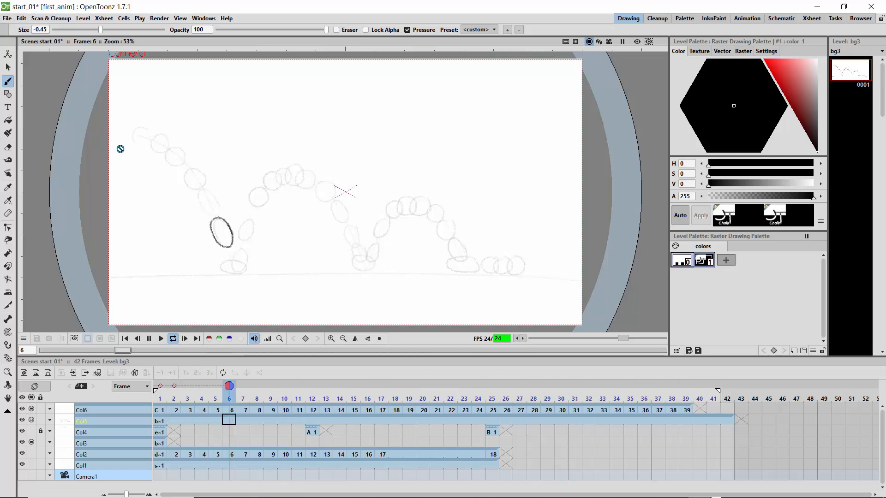
Step: Open the preferences and examine the Interface, Loading, Saving, Drawing and Tools settings, including the automatic save options
left_click(7, 19)
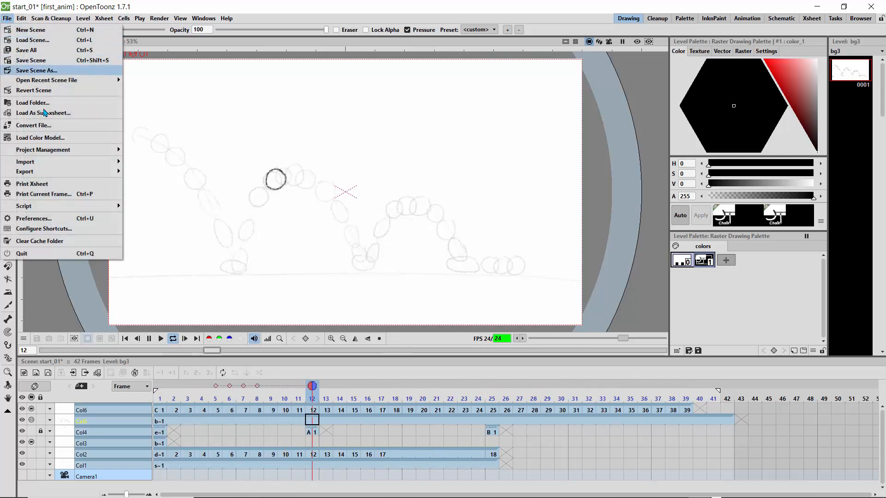
left_click(41, 219)
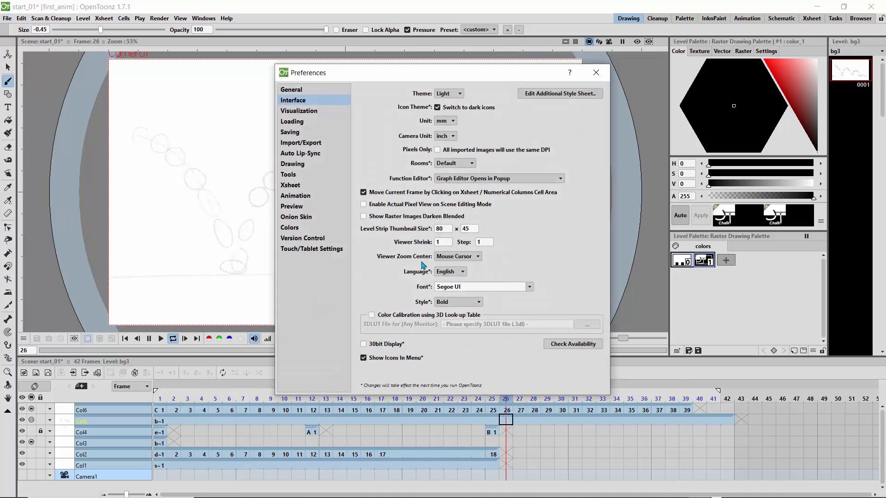
left_click(286, 114)
left_click(292, 123)
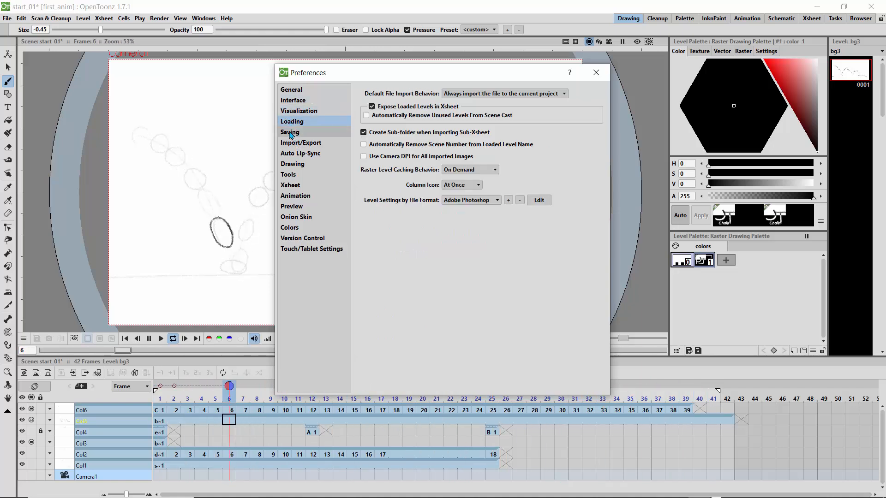
left_click(292, 133)
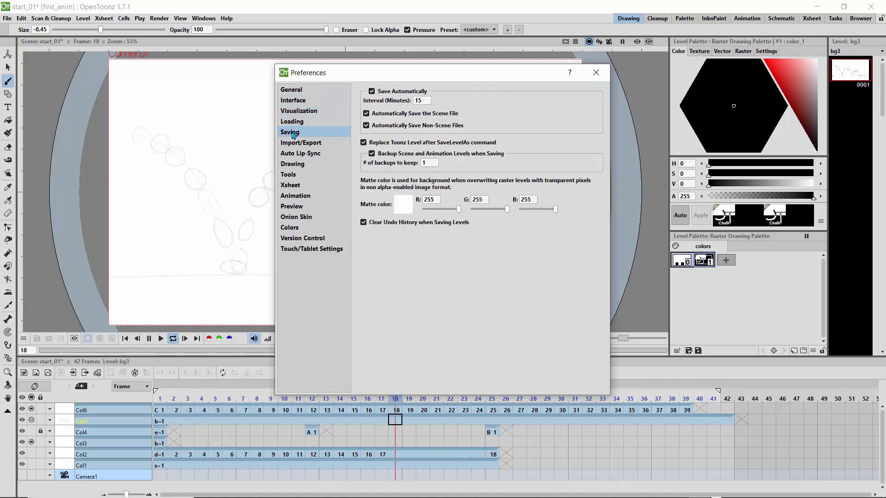
left_click(371, 92)
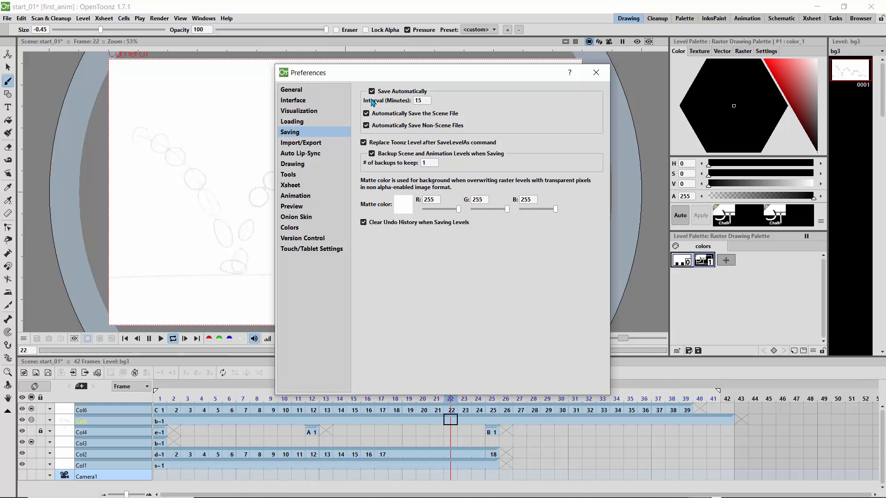
left_click(292, 101)
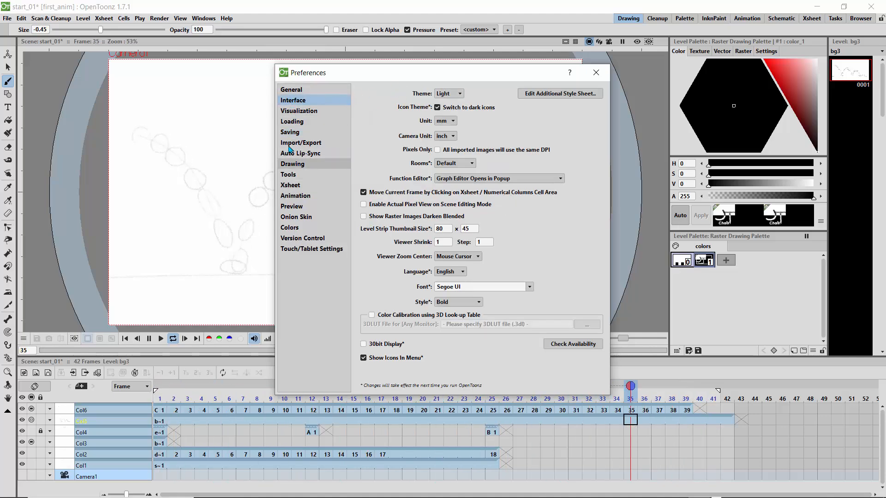
left_click(292, 164)
left_click(290, 176)
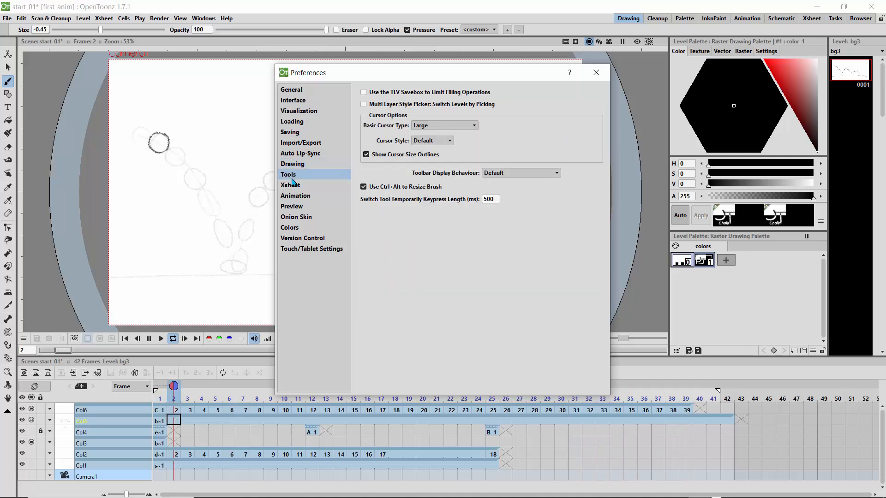
Step: In the Xsheet preferences, try several current column colors and set it to red, RGB 255, 4, 0
left_click(292, 184)
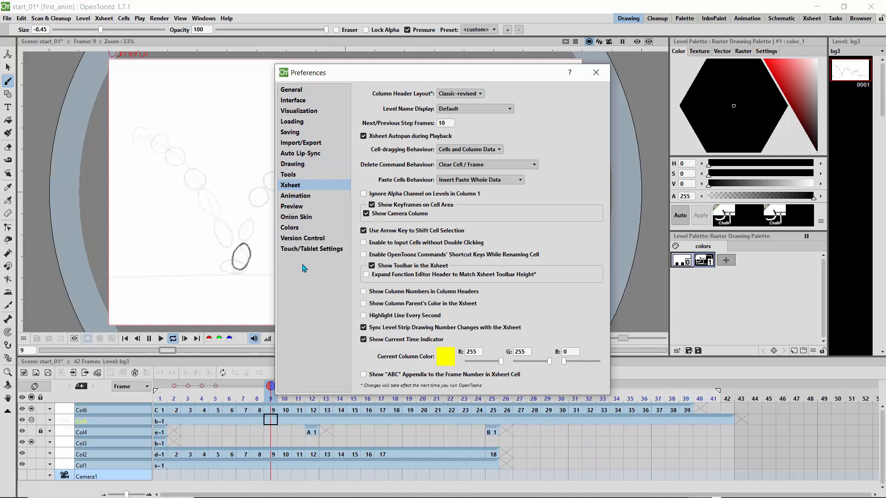
left_click(446, 360)
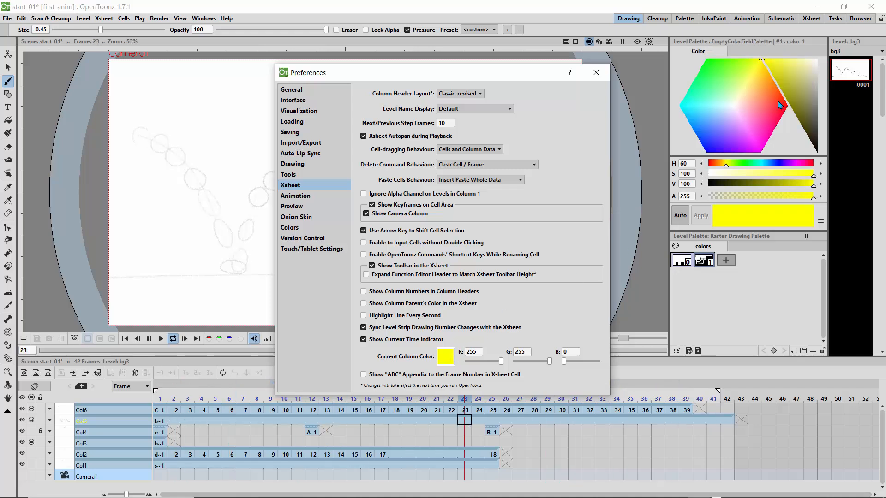
left_click_drag(779, 106, 778, 109)
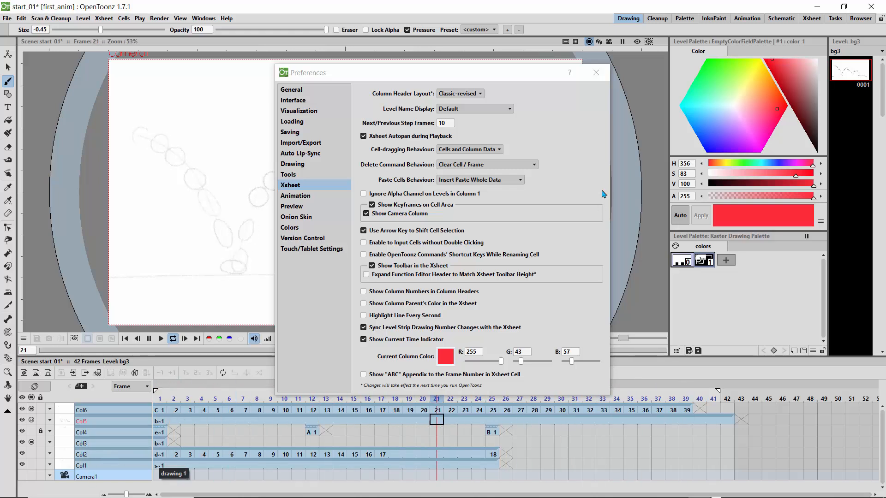
left_click(712, 146)
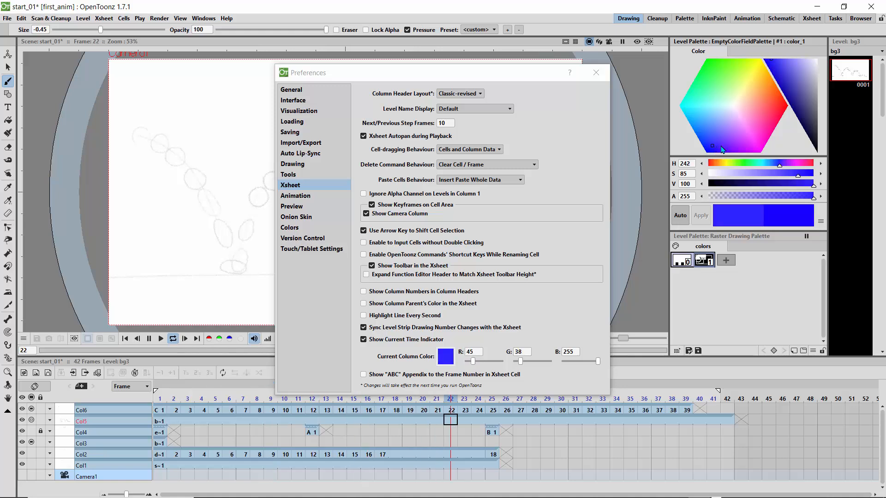
mouse_move(721, 147)
left_mouse_down()
mouse_move(725, 133)
mouse_move(721, 152)
mouse_move(758, 153)
mouse_move(773, 128)
mouse_move(729, 90)
mouse_move(786, 110)
mouse_move(790, 91)
left_mouse_up()
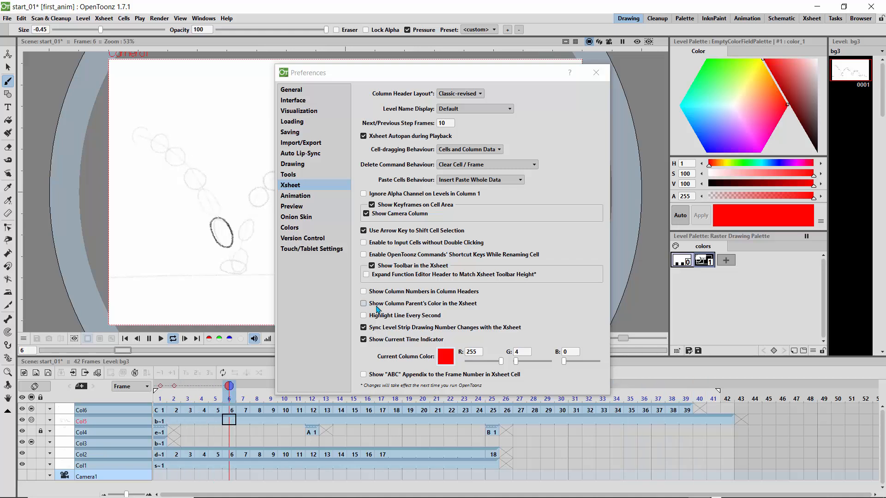
Step: Change the onion skin color for following frames to green, RGB 7, 255, 3, and close the preferences and color palette
left_click(290, 220)
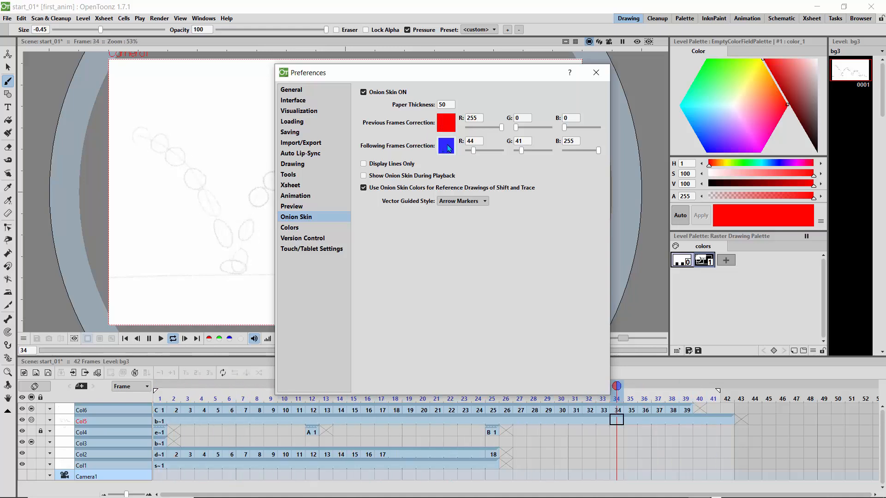
left_click(446, 146)
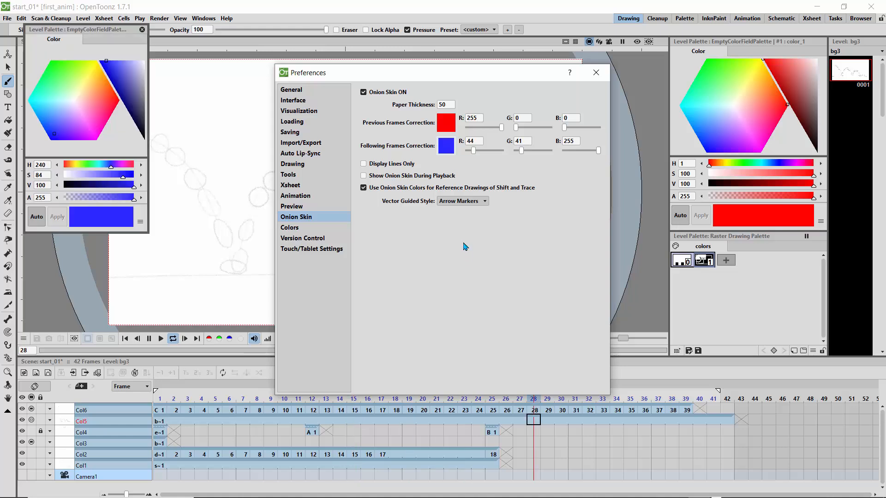
left_click(56, 70)
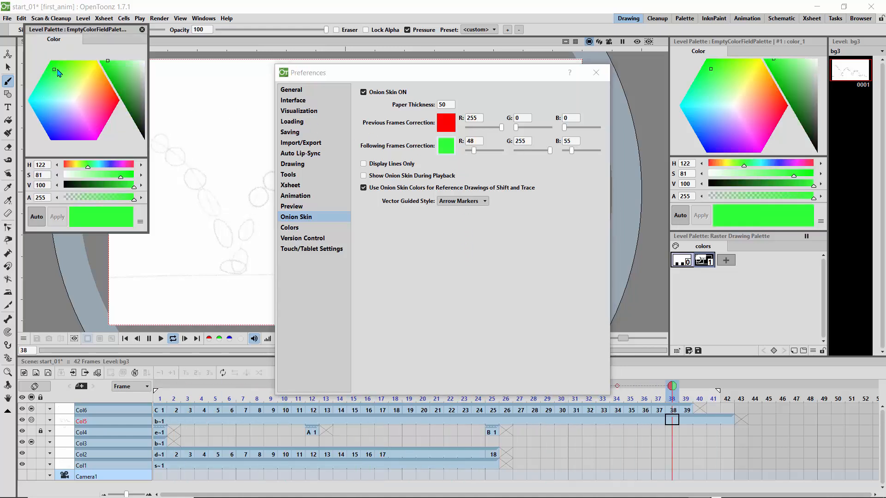
mouse_move(100, 93)
left_mouse_down()
mouse_move(110, 105)
mouse_move(91, 72)
mouse_move(52, 61)
left_mouse_up()
left_click(55, 67)
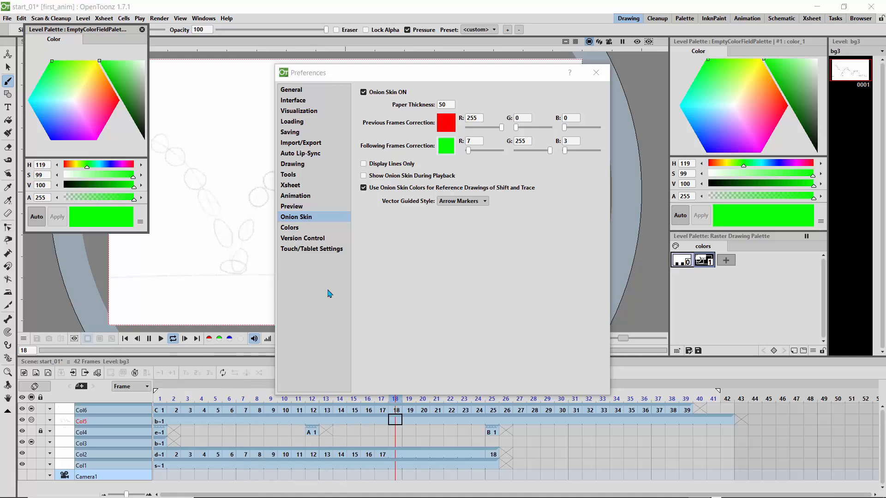
left_click(595, 71)
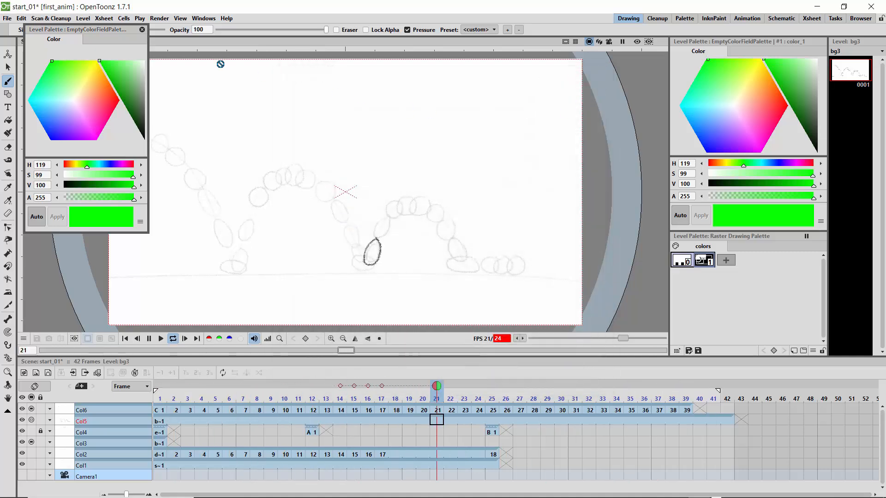
left_click(142, 29)
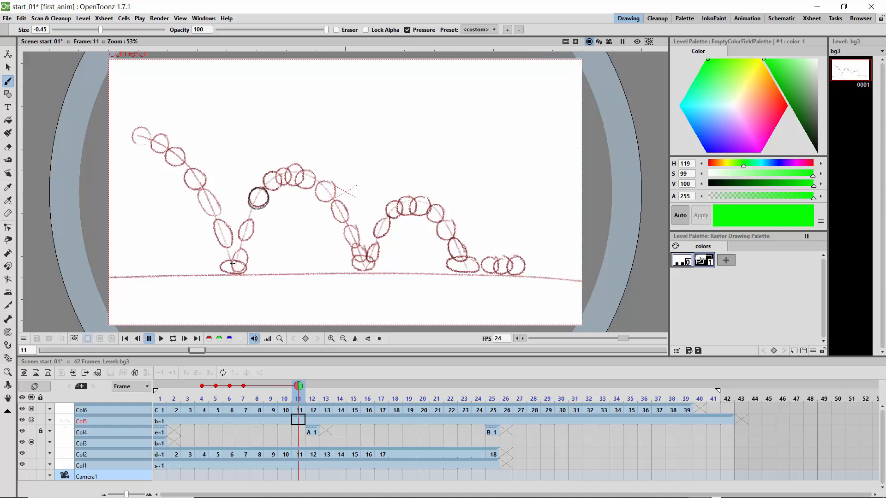
Step: Loop the playback and export the animation with Fast Render to MP4
left_click(175, 338)
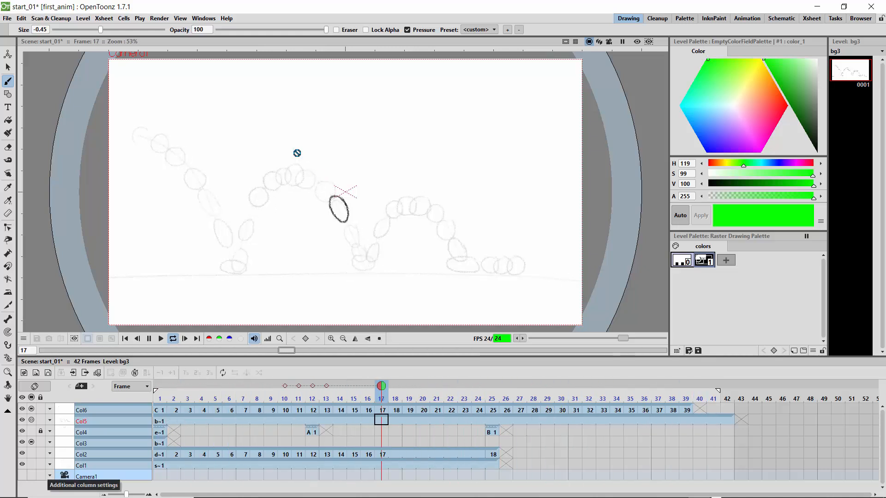
left_click(159, 19)
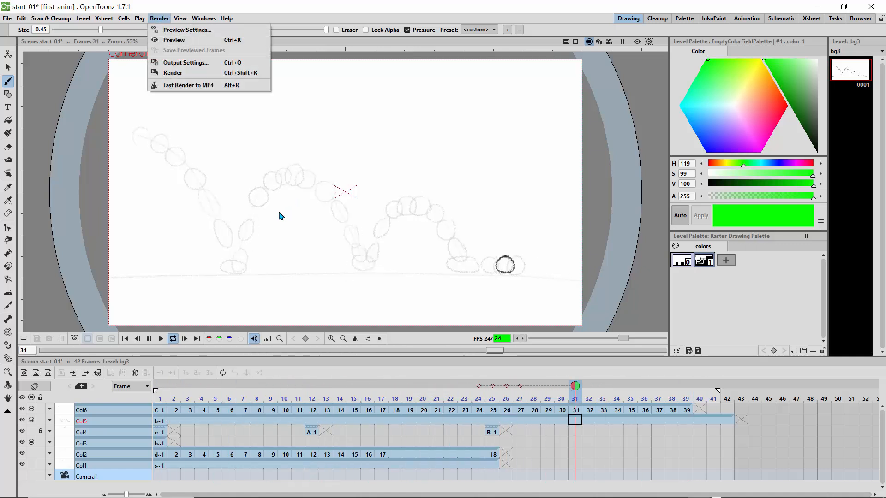
left_click(188, 85)
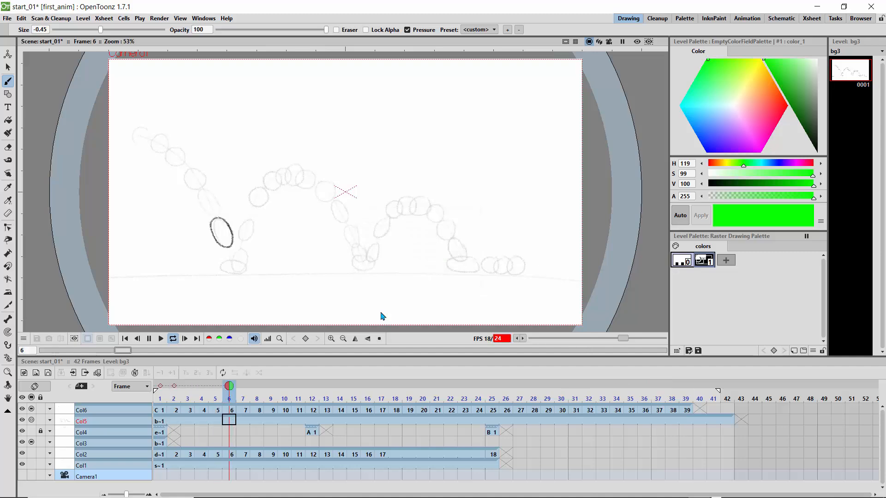
Step: Minimize OpenToonz, open the rendered start_01.mp4 from the desktop, and replay it in the media player
left_click(817, 6)
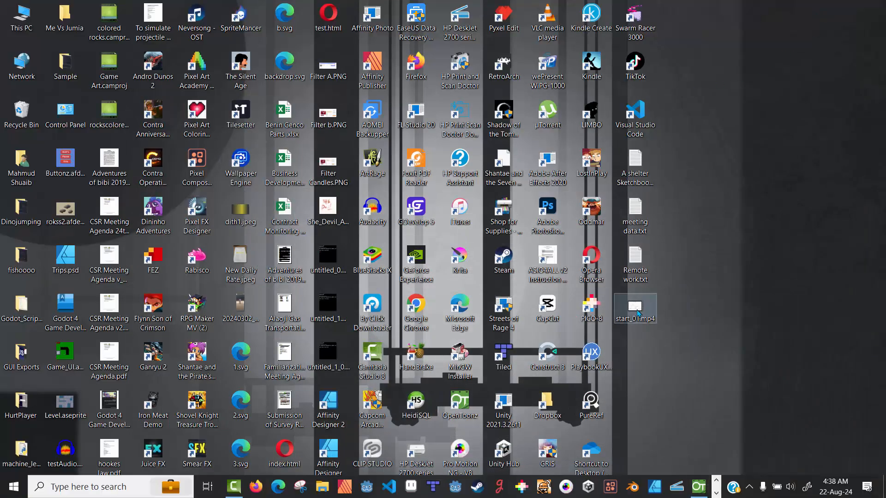
double_click(639, 316)
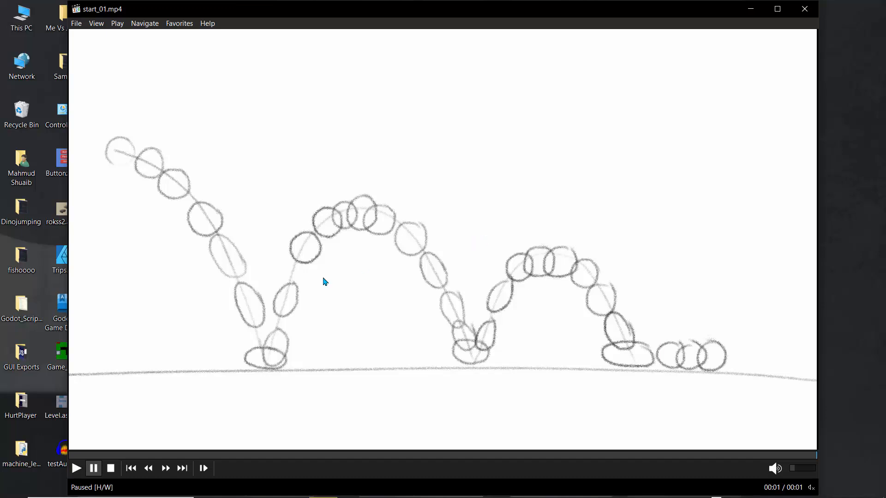
left_click(77, 468)
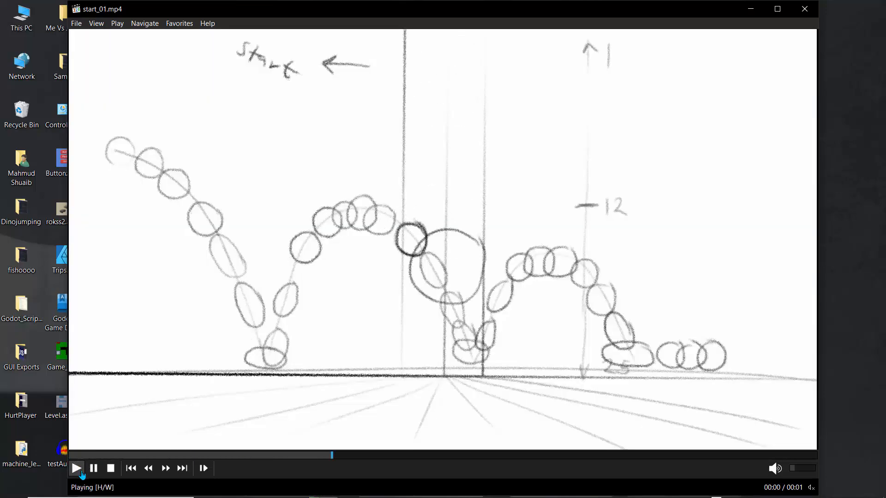
left_click(79, 472)
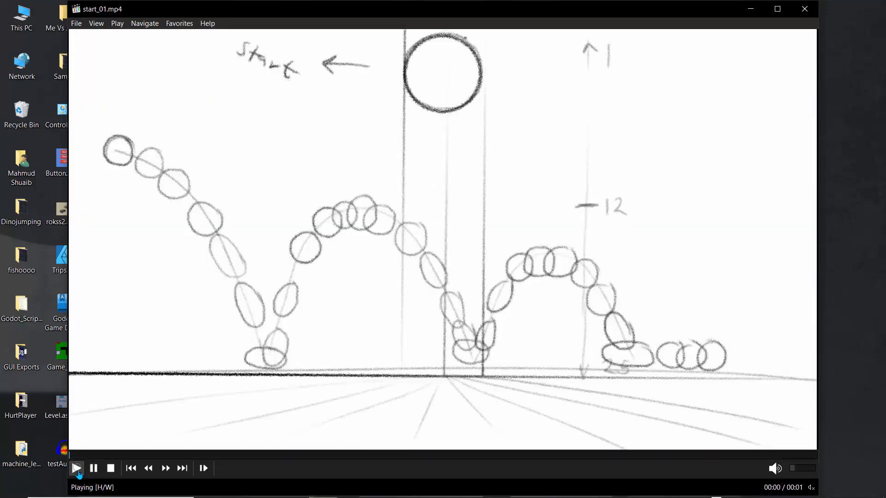
Step: Replay the rendered start_01.mp4 several times in the media player to check the bounce
left_click(79, 474)
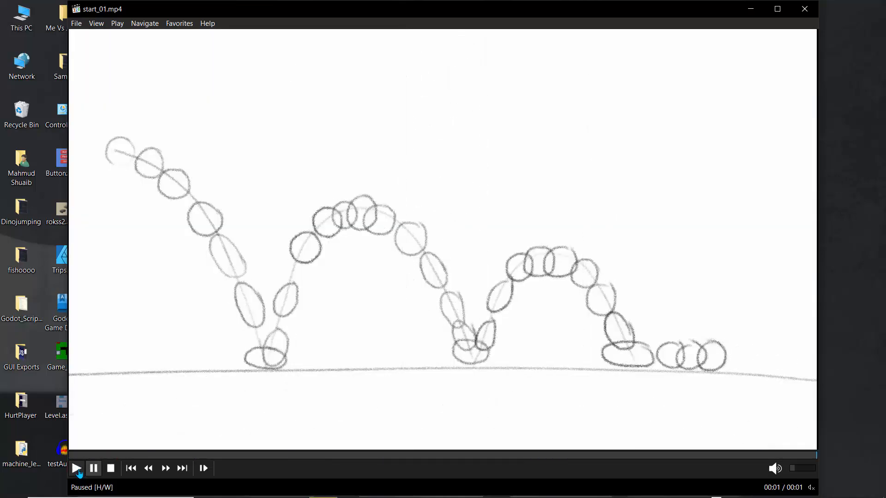
left_click(77, 469)
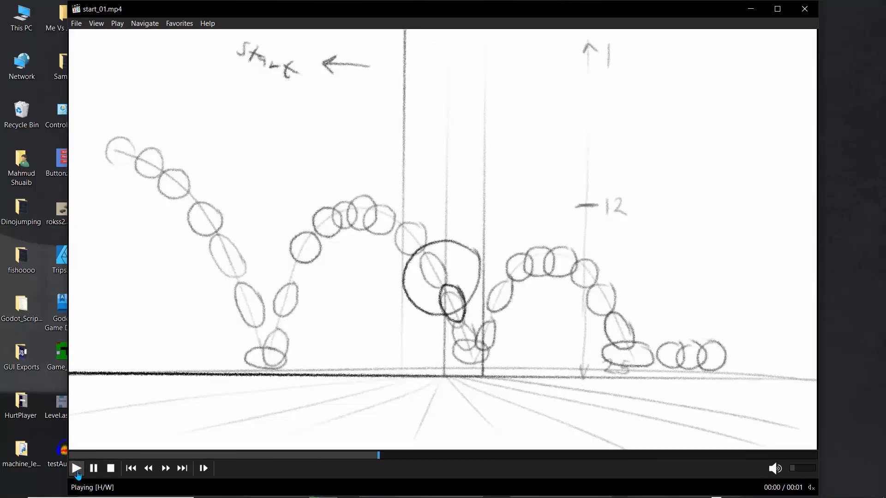
left_click(77, 471)
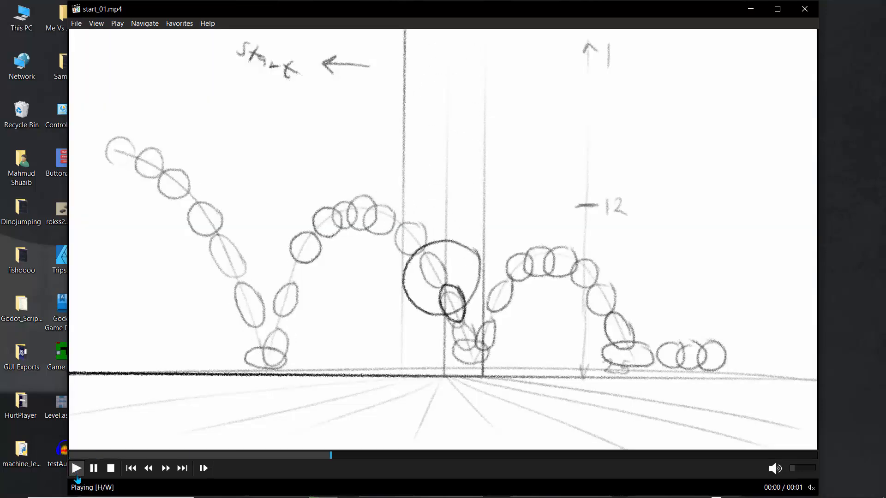
left_click(76, 469)
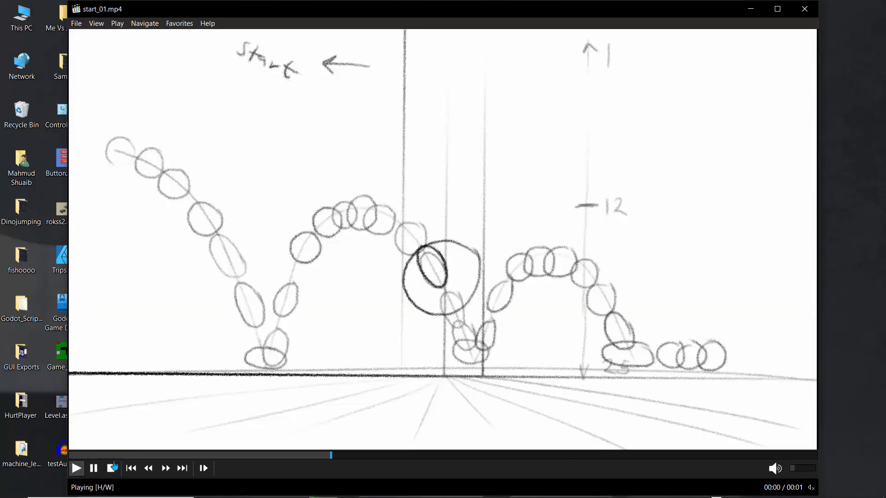
Step: Minimize the media player and switch back to OpenToonz
left_click(750, 9)
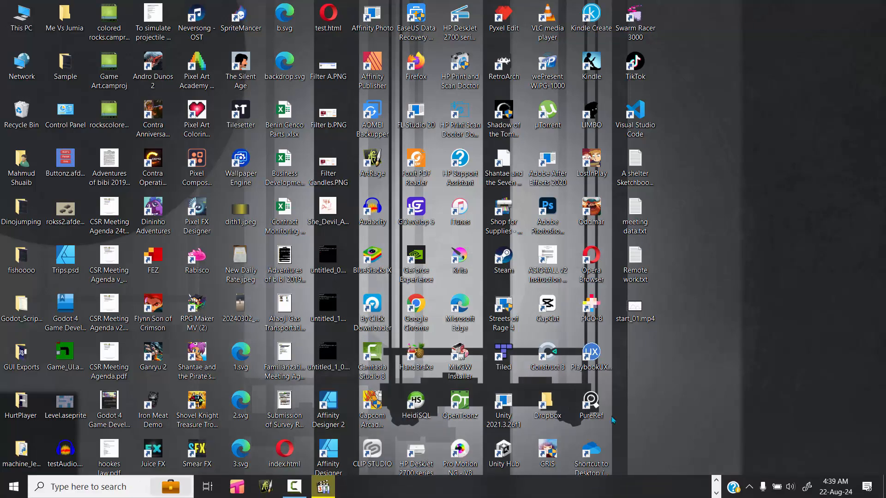
left_click(716, 482)
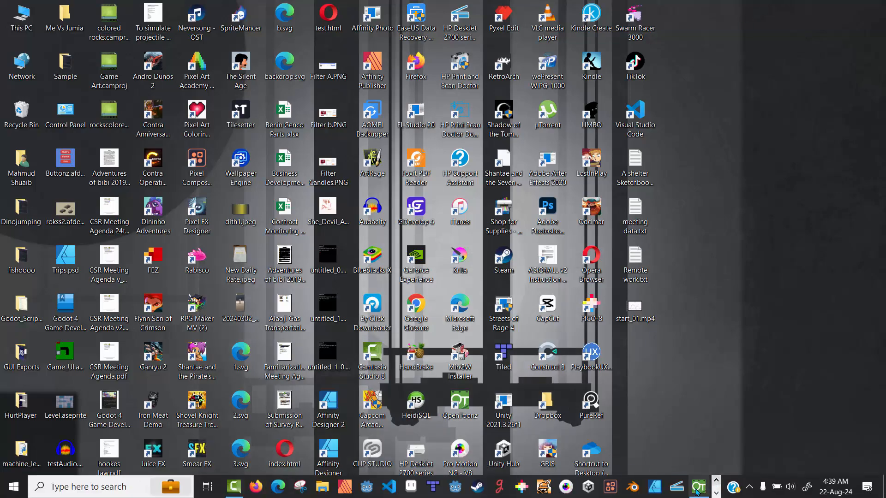
left_click(699, 490)
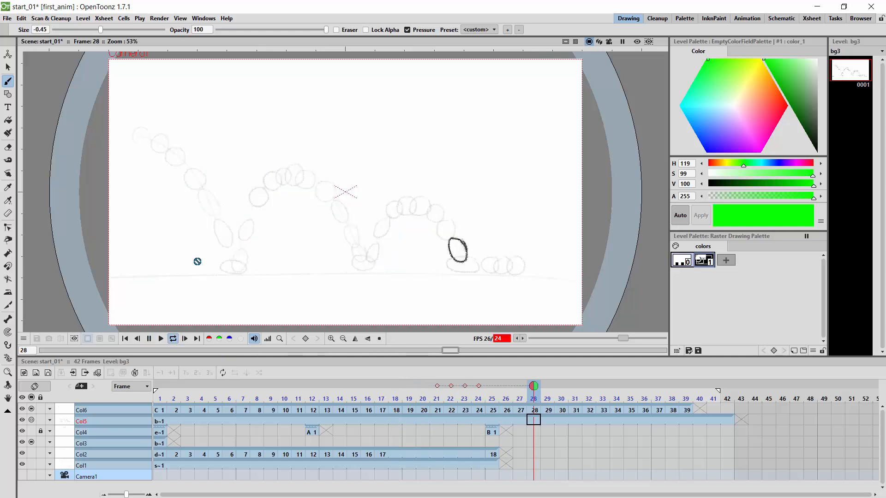
Step: Examine the Camera, Color, File and More sections of the output settings, and close them without changes
left_click(160, 18)
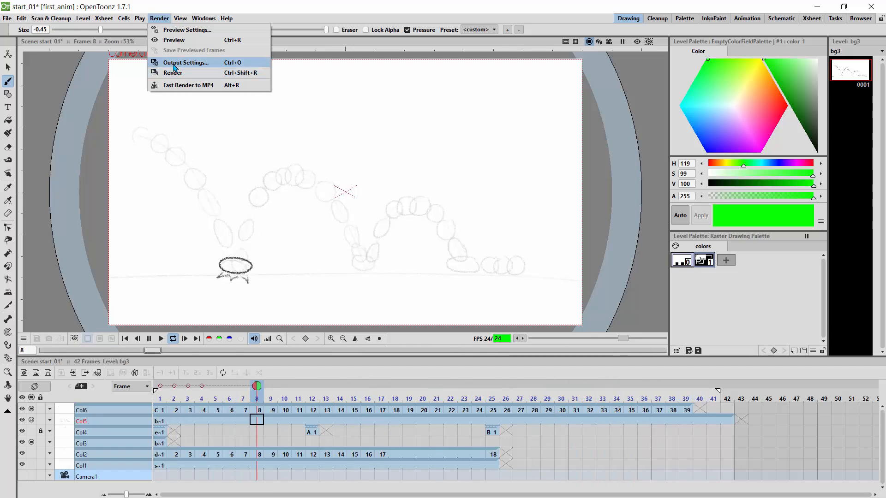
left_click(177, 63)
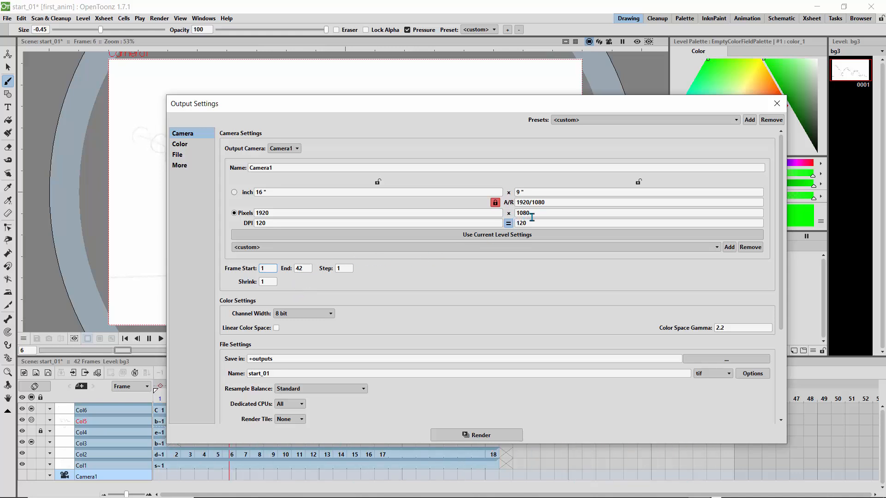
left_click(181, 154)
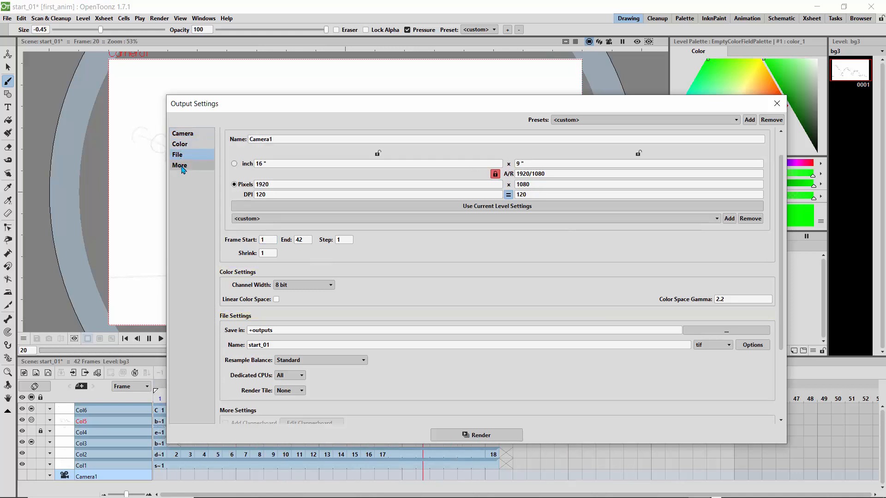
left_click(181, 167)
left_click(180, 138)
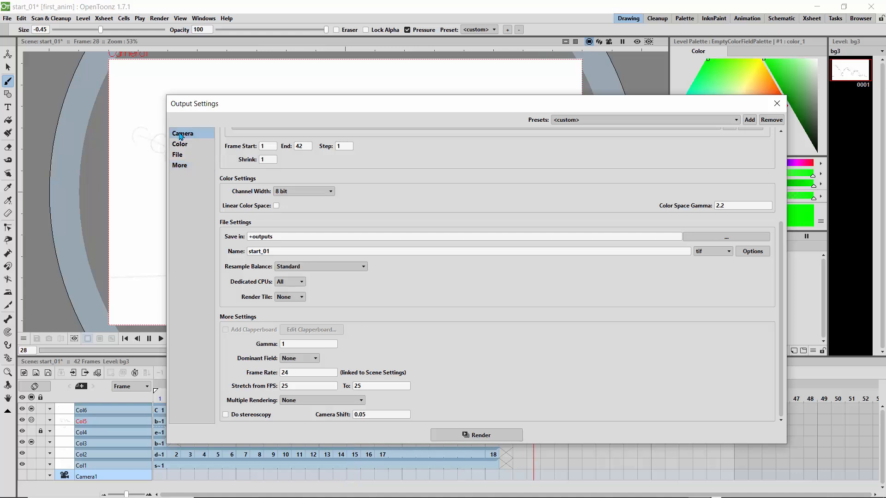
left_click(181, 166)
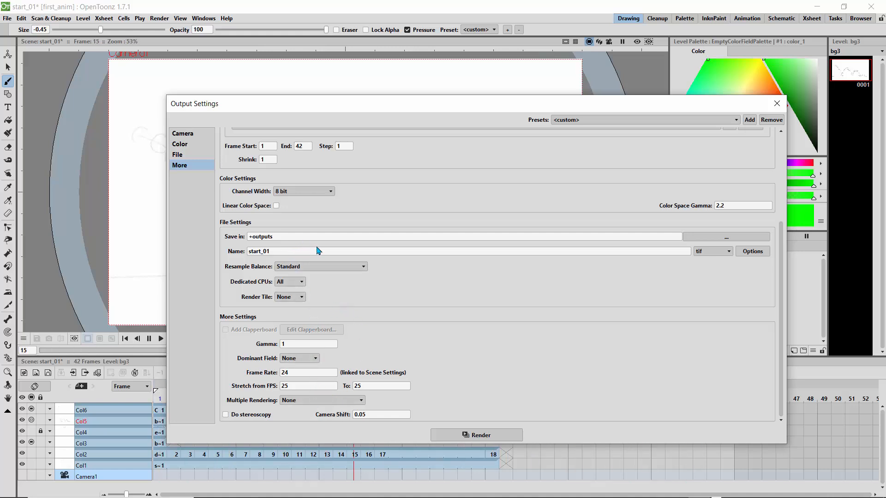
left_click(180, 133)
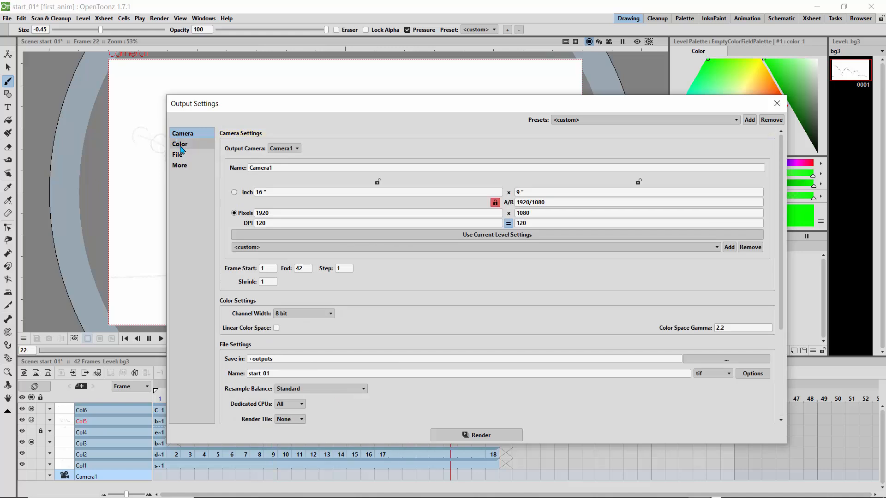
left_click(180, 149)
left_click(182, 155)
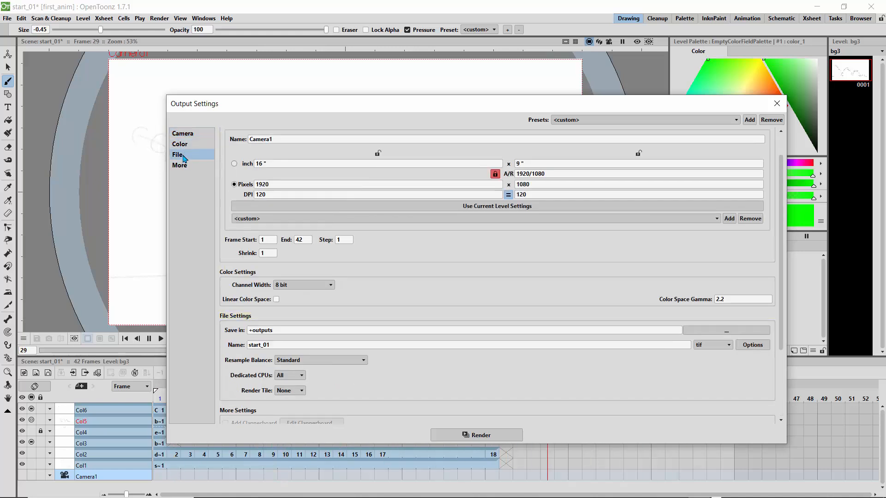
left_click(777, 103)
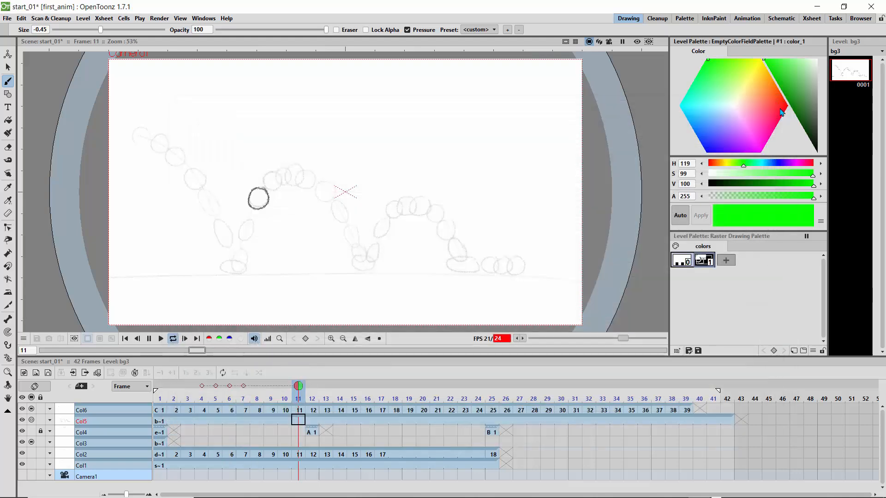
Step: Preview the rendered frames of the scene to see which sketch columns are included, and close the preview
left_click(157, 18)
left_click(168, 43)
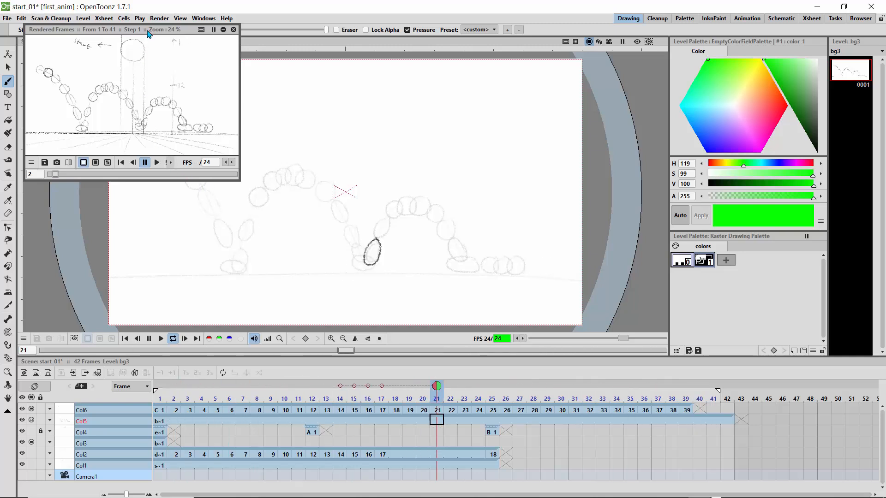
left_click_drag(177, 29, 299, 103)
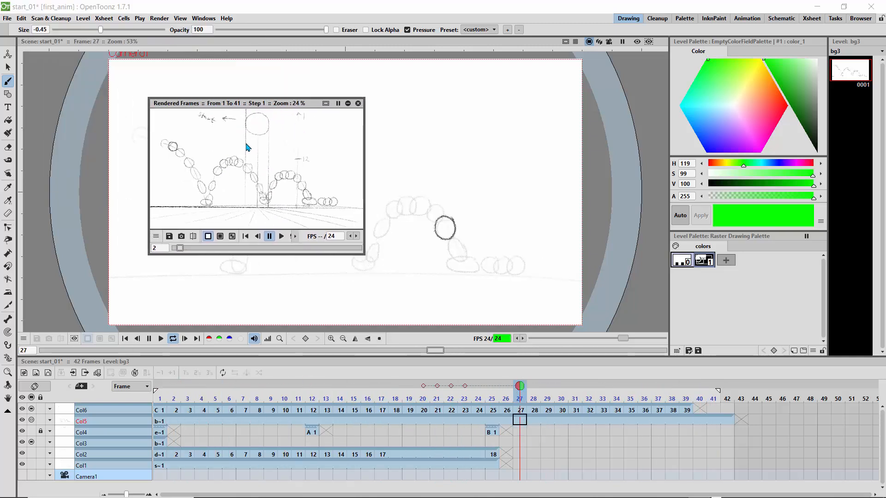
left_click(358, 103)
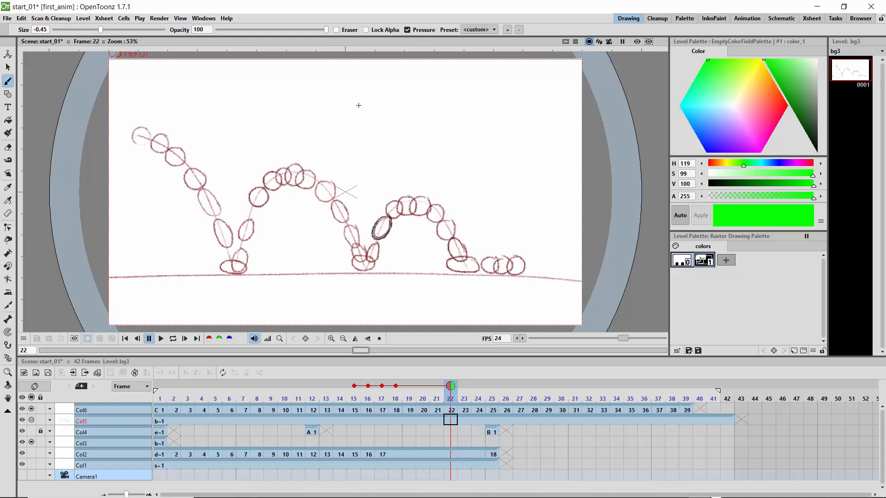
Step: Turn off preview visibility for Col1, Col3 and Col4, and camera stand visibility for Col3, in the timeline
left_click(31, 419)
left_click(31, 419)
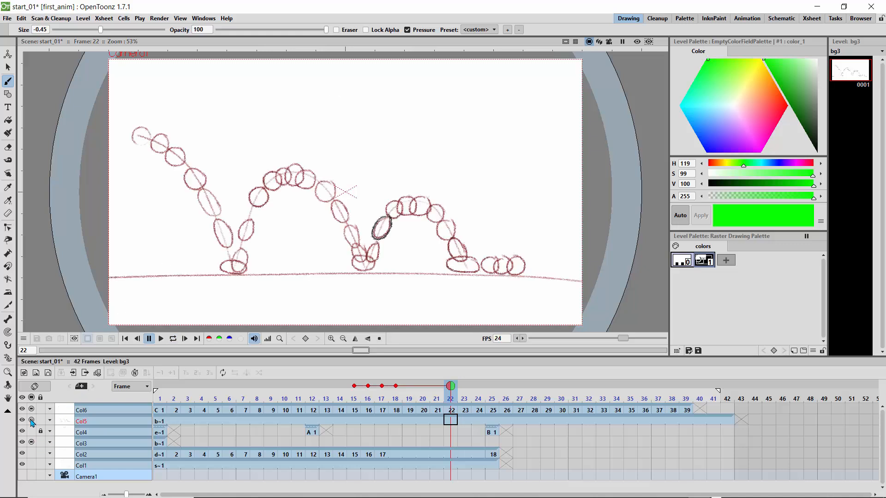
left_click(30, 410)
left_click(31, 410)
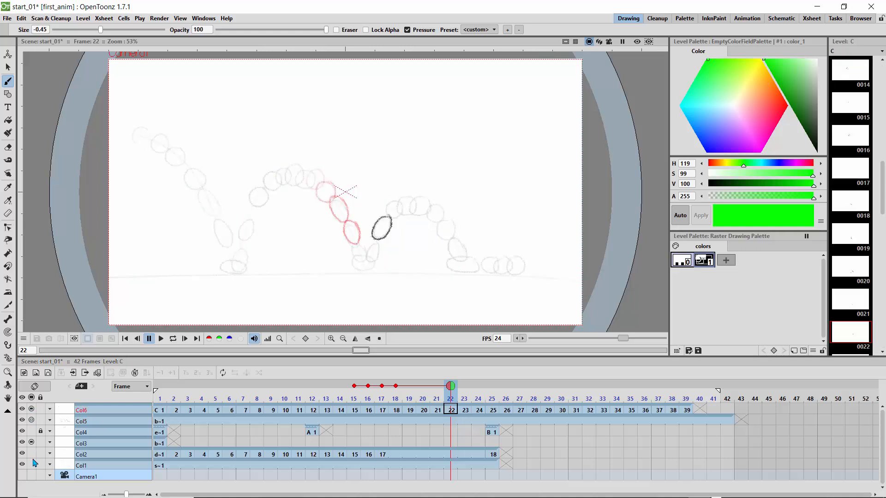
left_click(32, 442)
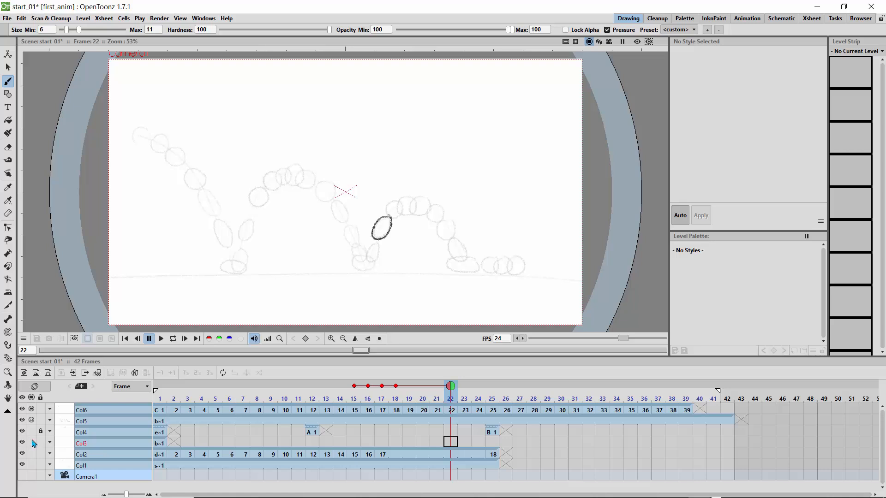
left_click(22, 432)
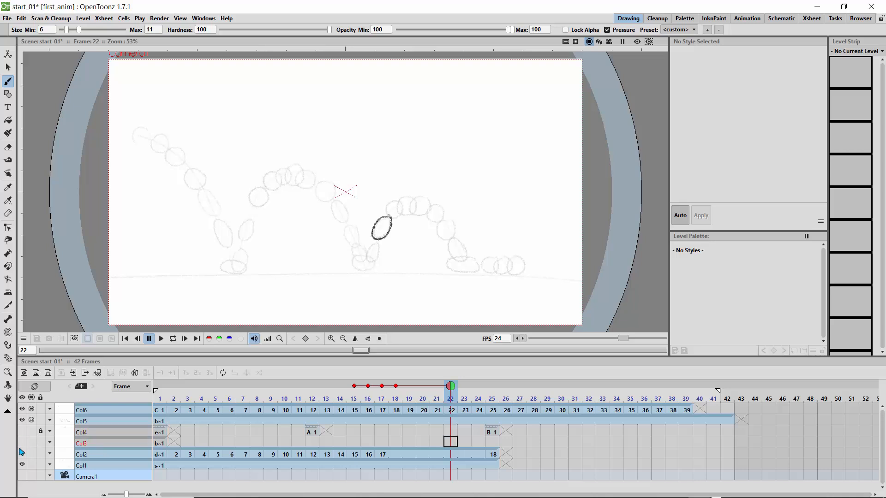
left_click(22, 465)
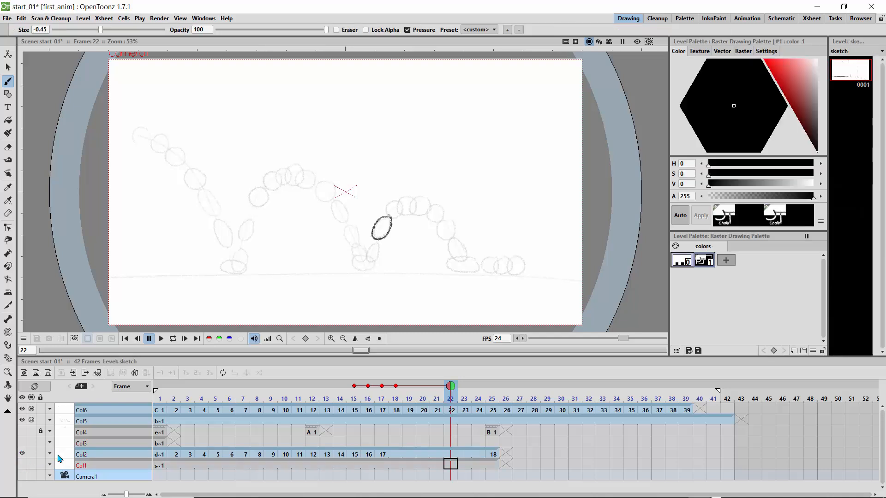
Step: Preview the rendered frames again, scrub through them to look for leftover drawings, and close the preview
left_click(159, 19)
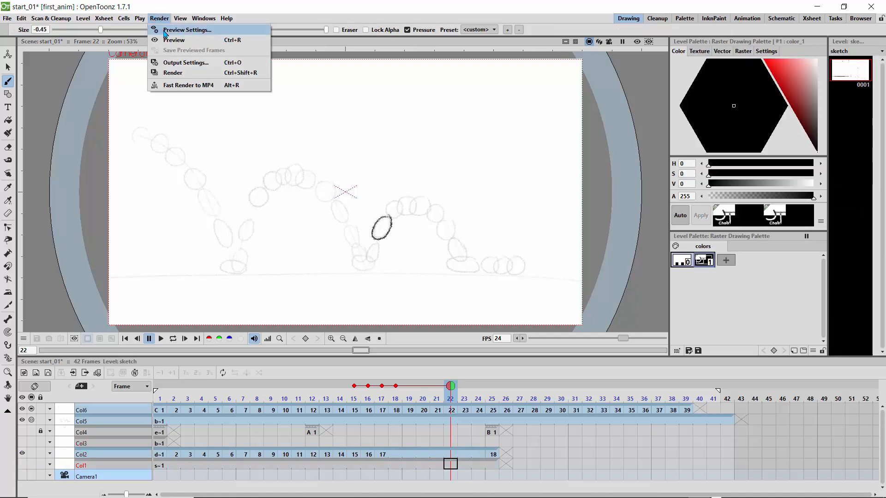
left_click(170, 40)
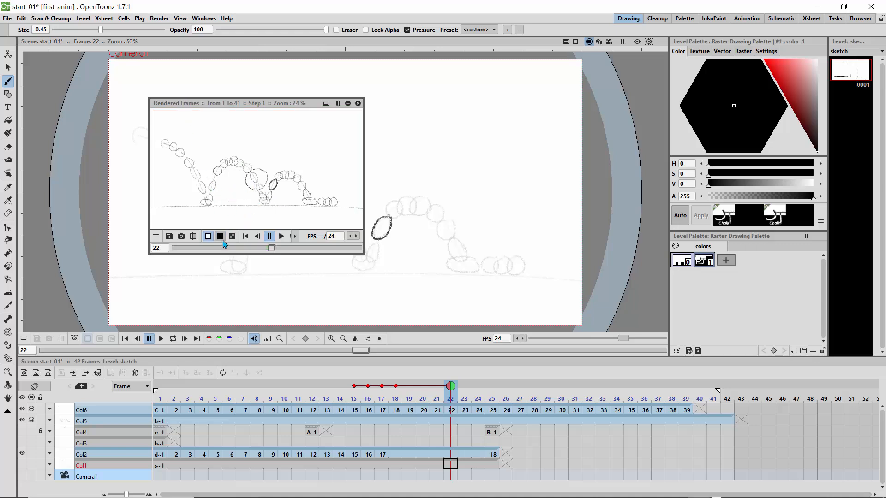
left_click_drag(273, 248, 264, 175)
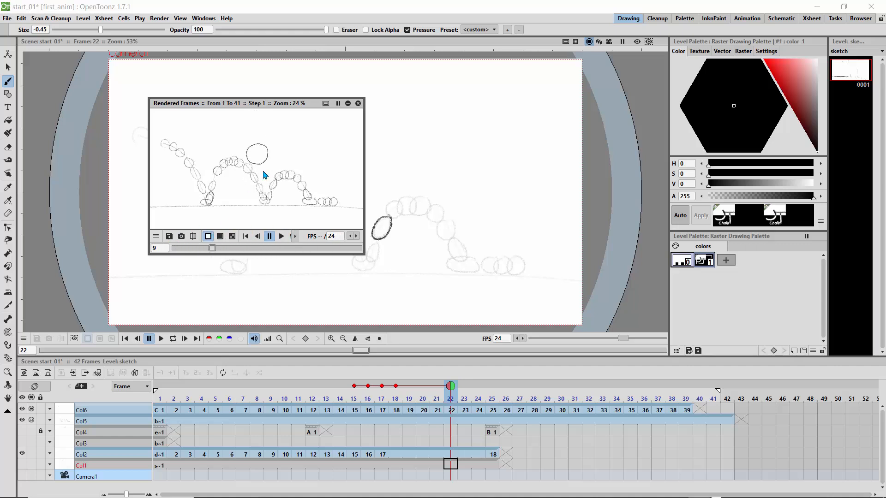
left_click(358, 105)
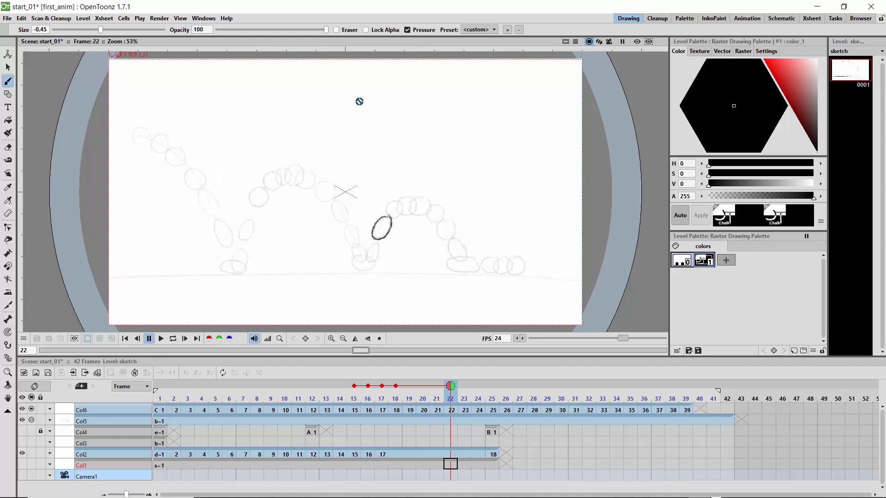
Step: In the Xsheet workspace, turn off preview visibility for the drawing column Col2 and check the result in a render preview
left_click(810, 19)
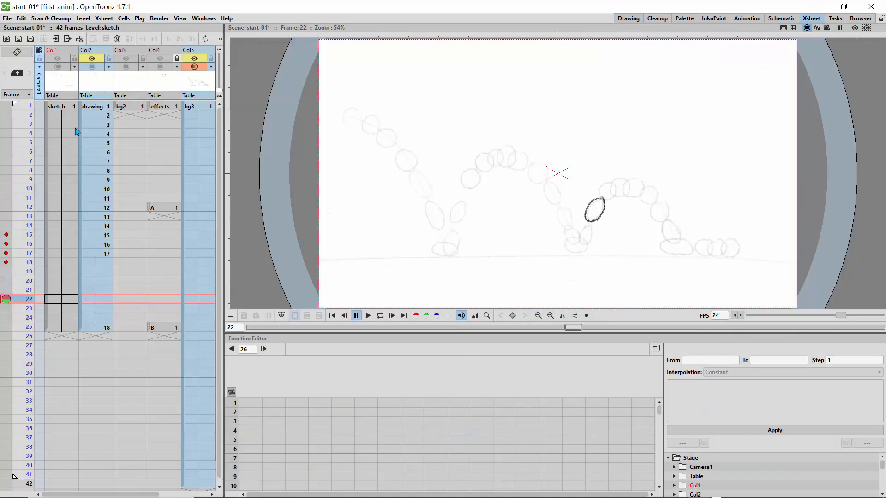
left_click(91, 59)
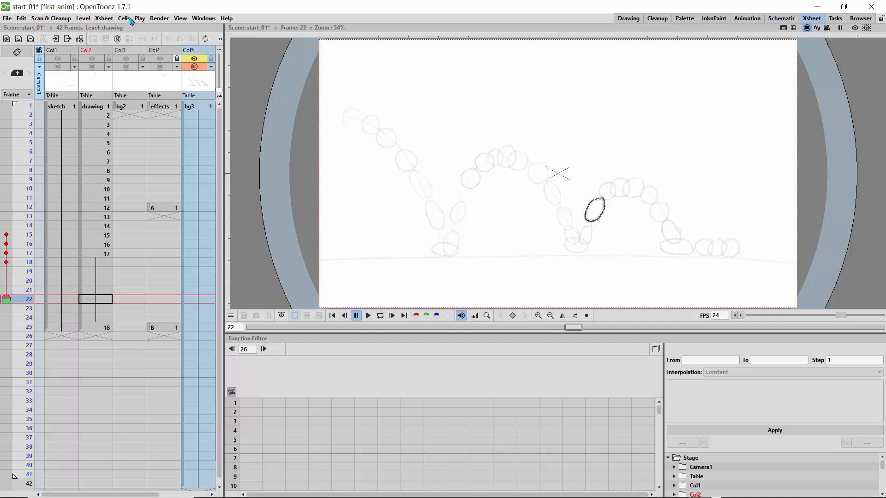
left_click(159, 18)
left_click(170, 40)
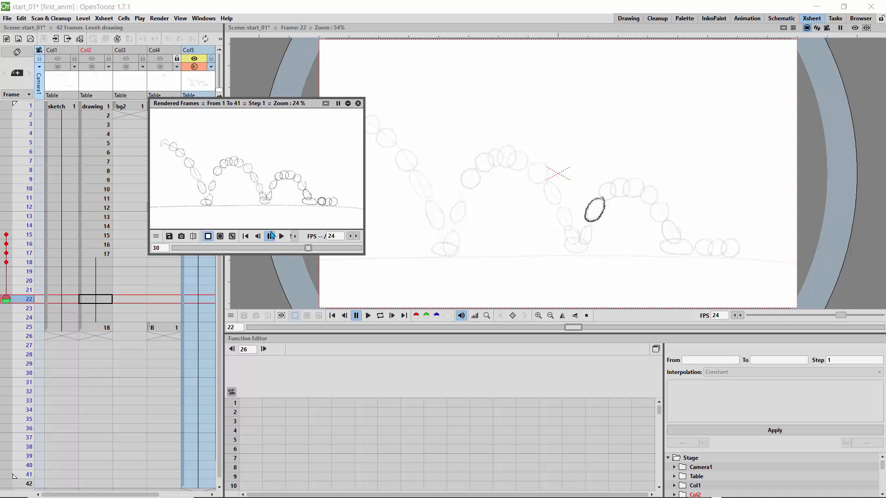
left_click(359, 104)
Step: Export the animation with Fast Render to MP4 and open the new start_01_ottmp1.mp4 from the desktop
left_click(160, 18)
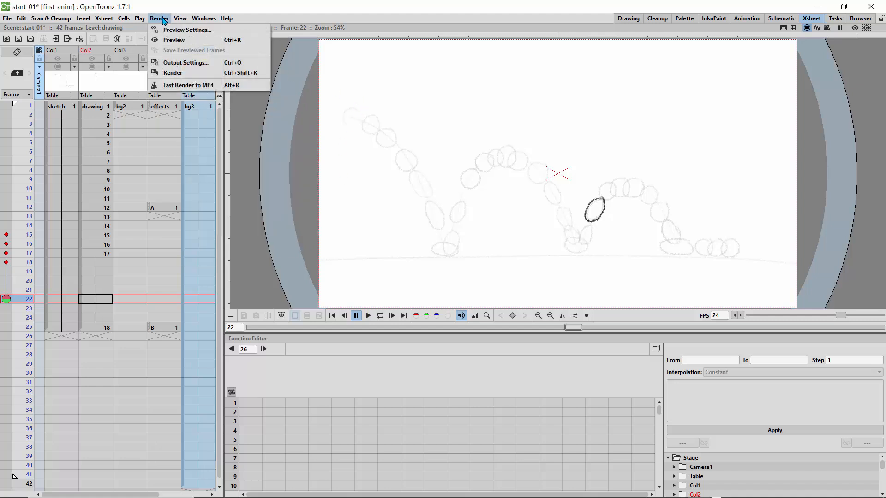
left_click(182, 87)
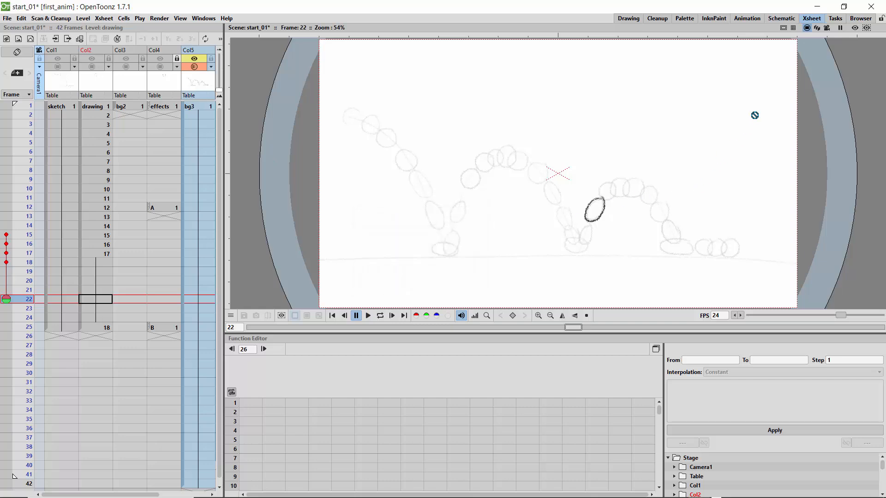
left_click(816, 7)
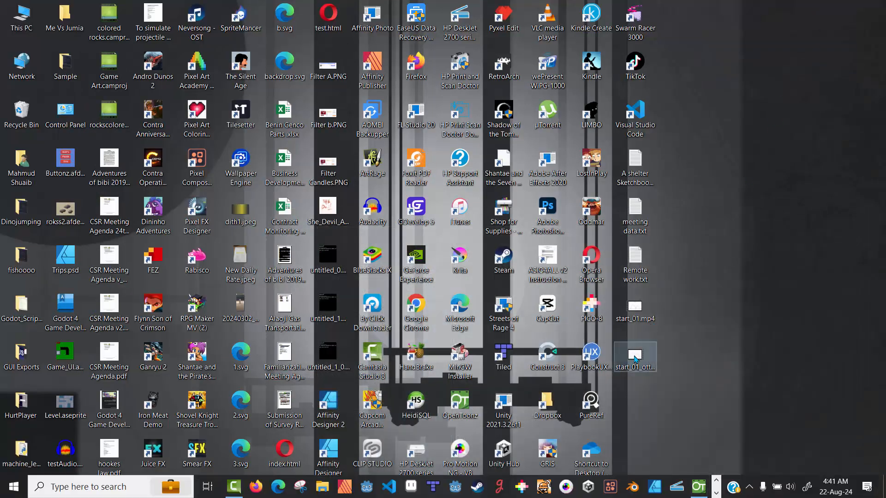
double_click(635, 359)
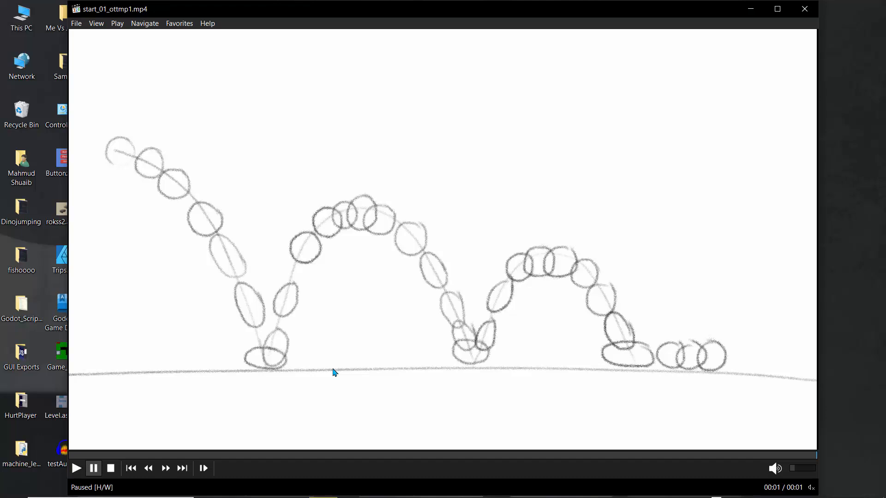
Step: Switch from the media player back to OpenToonz and return to the Drawing workspace
mouse_move(646, 497)
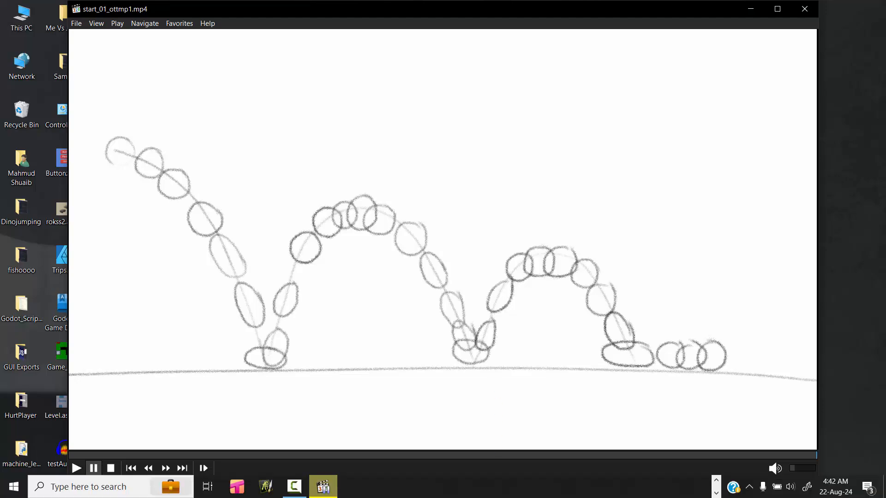
left_click(716, 490)
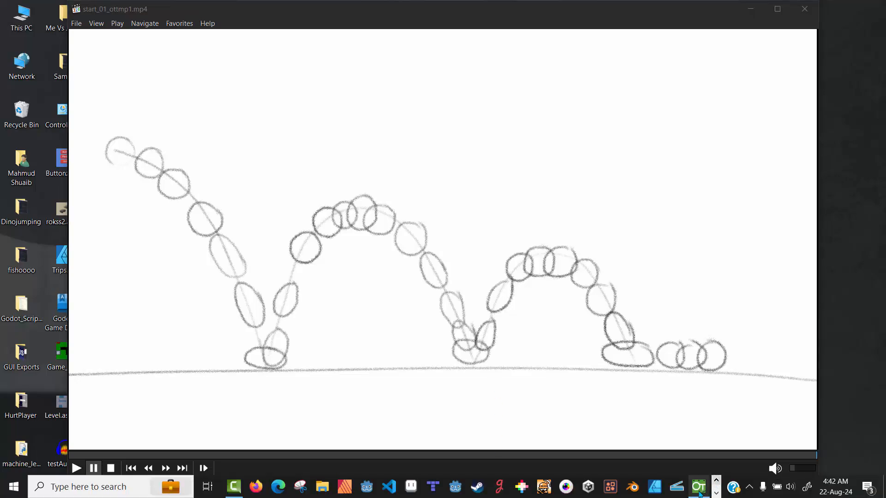
left_click(699, 487)
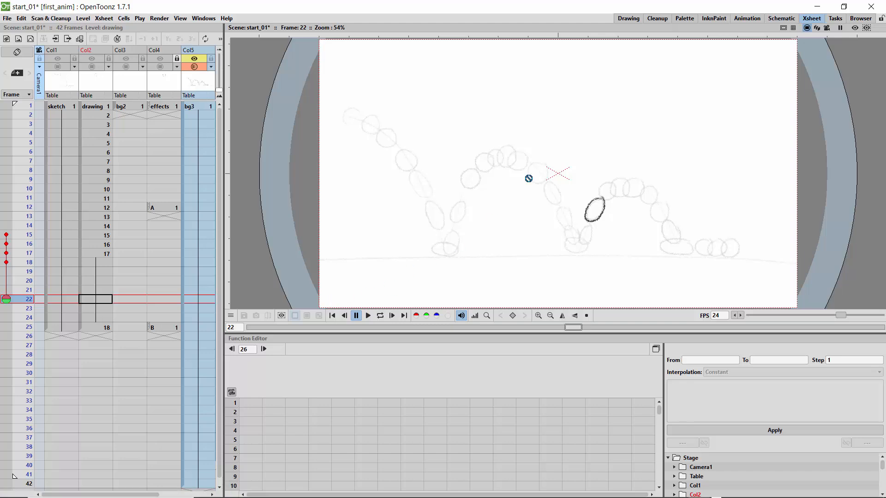
left_click(627, 20)
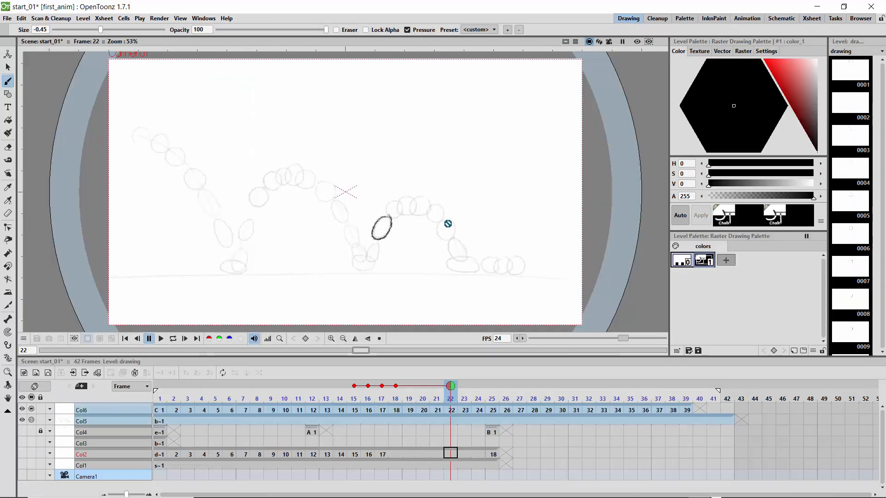